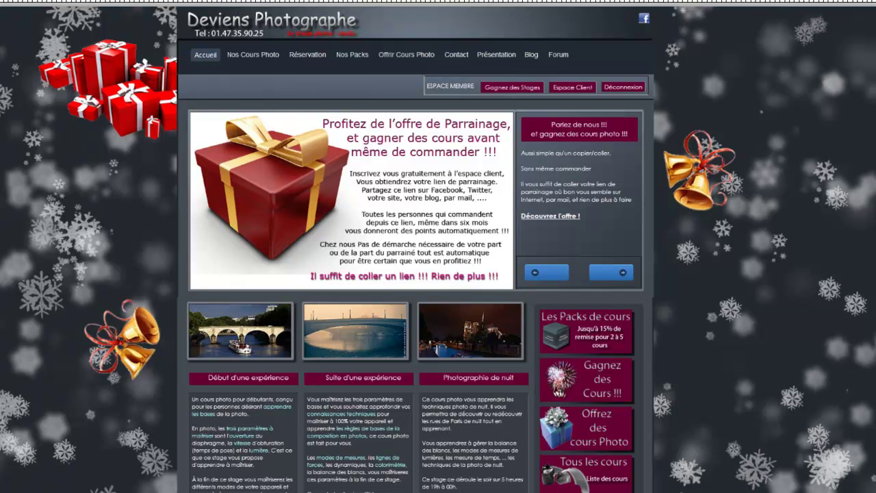
Show the interface panels and preview the web page design with the snowflake layer Calque 17 switched off and on
key(Tab)
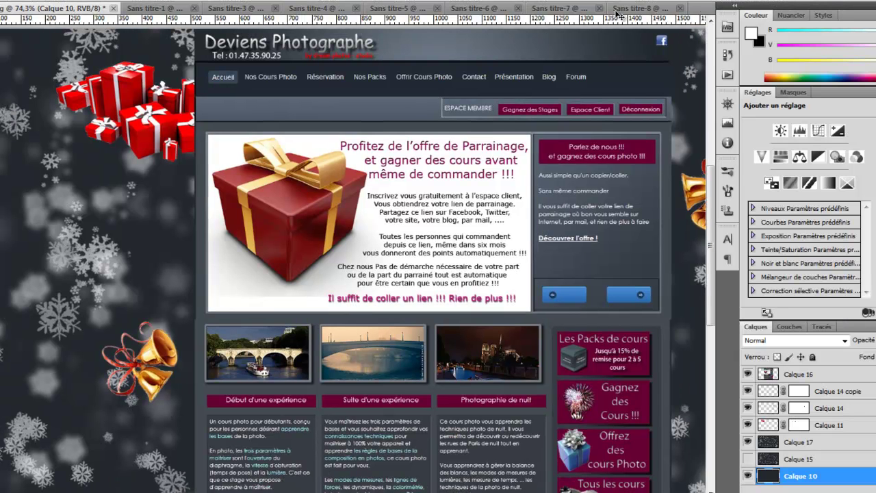
click(748, 443)
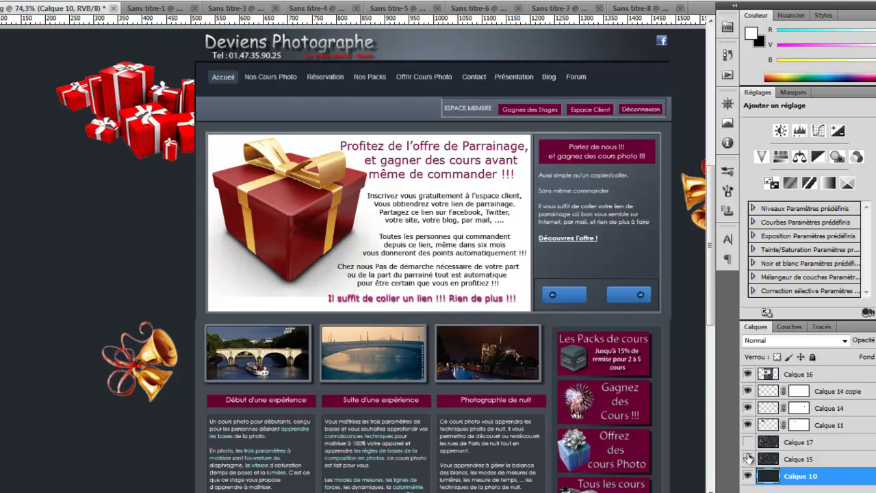
click(748, 444)
click(748, 459)
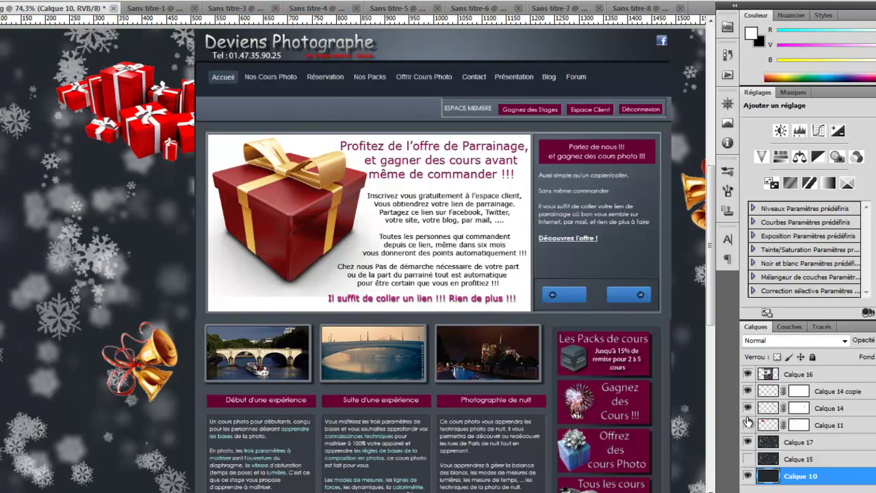
Hide layers Calque 11, Calque 14, Calque 14 copie and Calque 16 to isolate the snowflake background on Calque 17
click(748, 425)
click(748, 408)
click(749, 391)
click(748, 391)
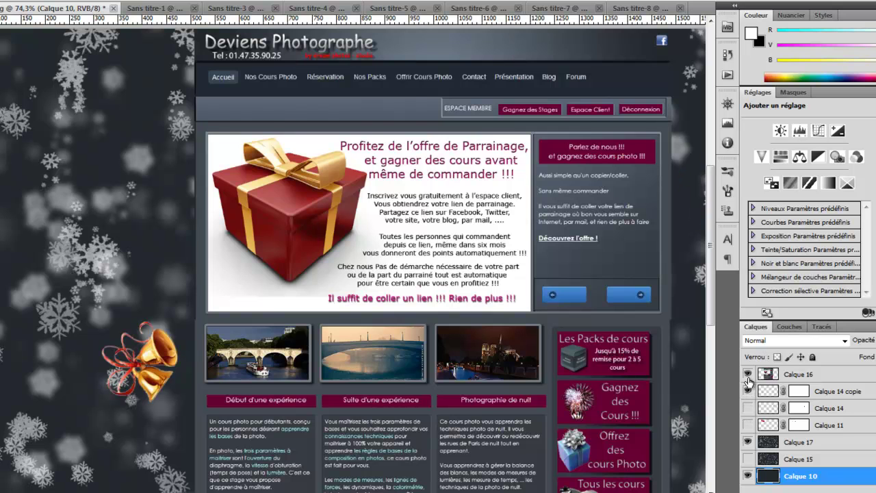
click(748, 374)
click(748, 391)
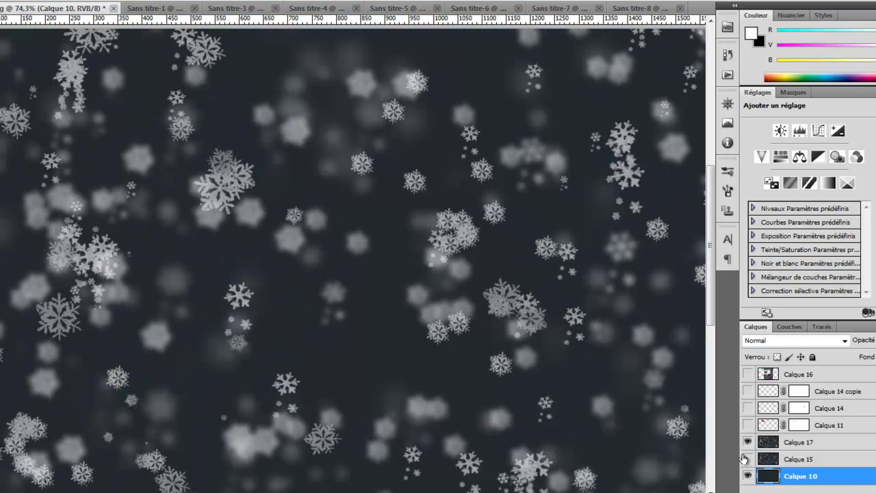
click(748, 443)
click(747, 443)
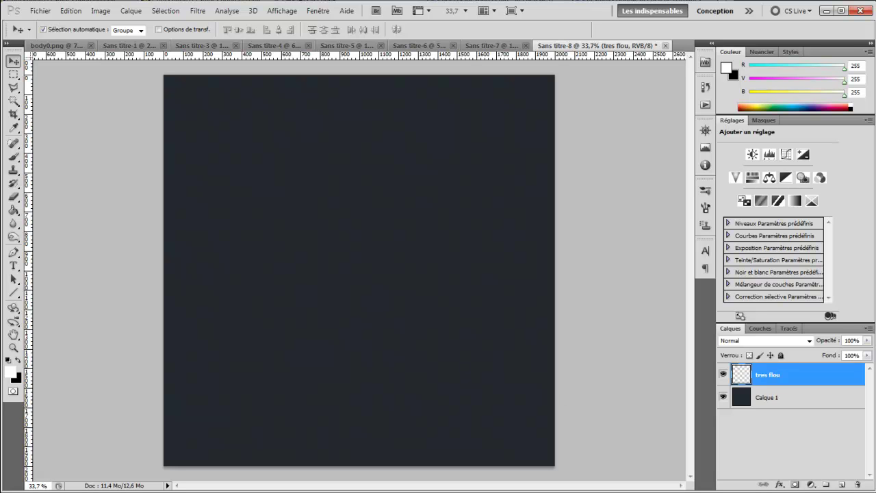
Merge the tres flou layer down into Calque 1 and check the image size without changing it
key(ctrl+e)
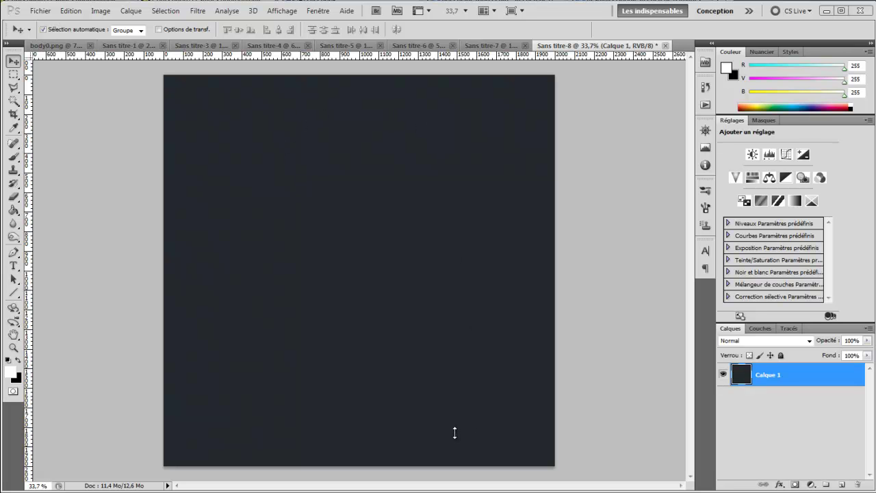
key(ctrl+alt+i)
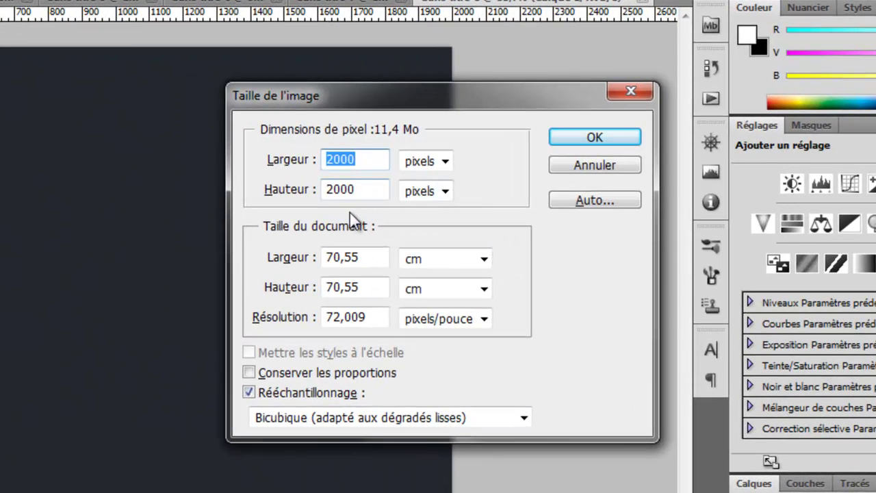
click(582, 168)
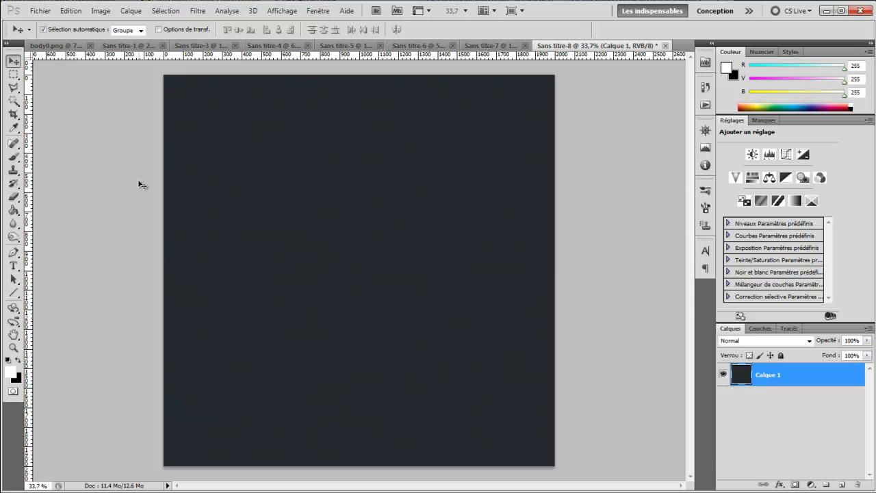
Compare the Sans titre-8 document with body0.png and view the whole snowflake background at 33.3% zoom
click(75, 46)
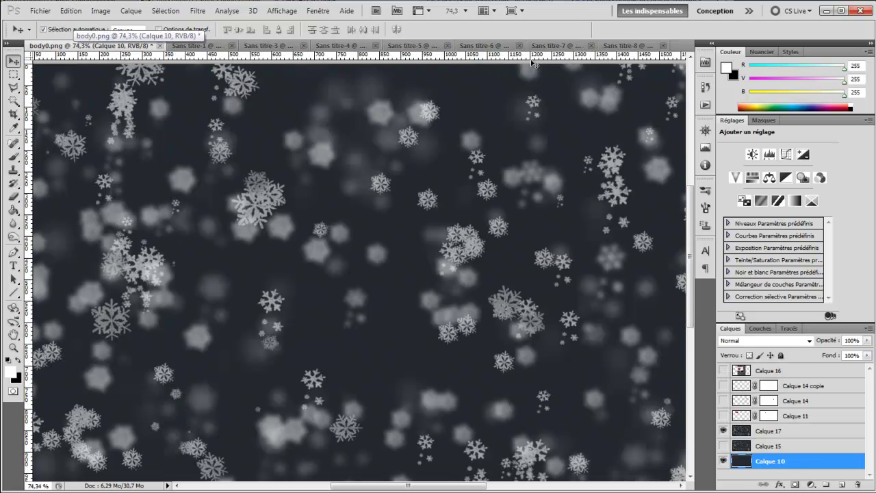
click(615, 45)
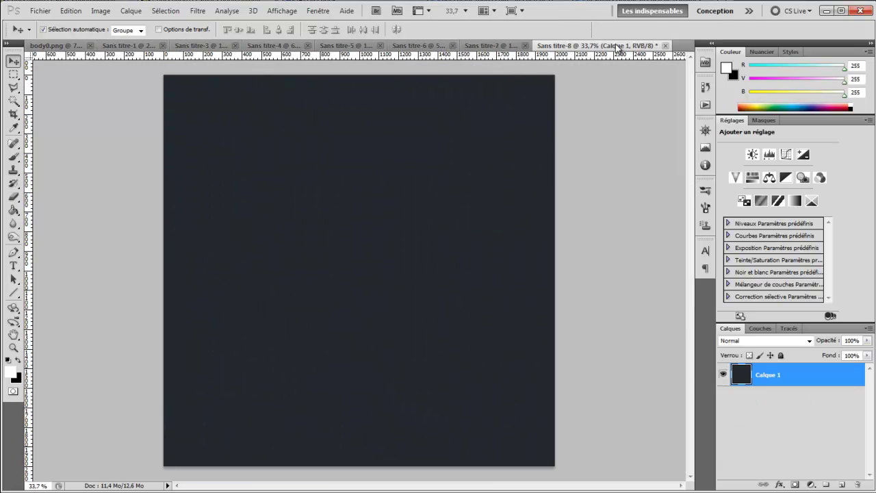
click(54, 45)
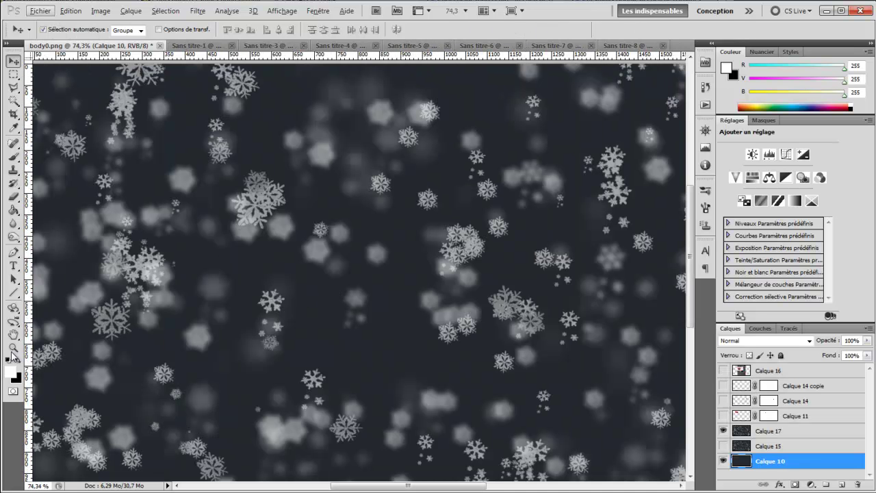
key(z)
alt+click(434, 285)
alt+click(485, 295)
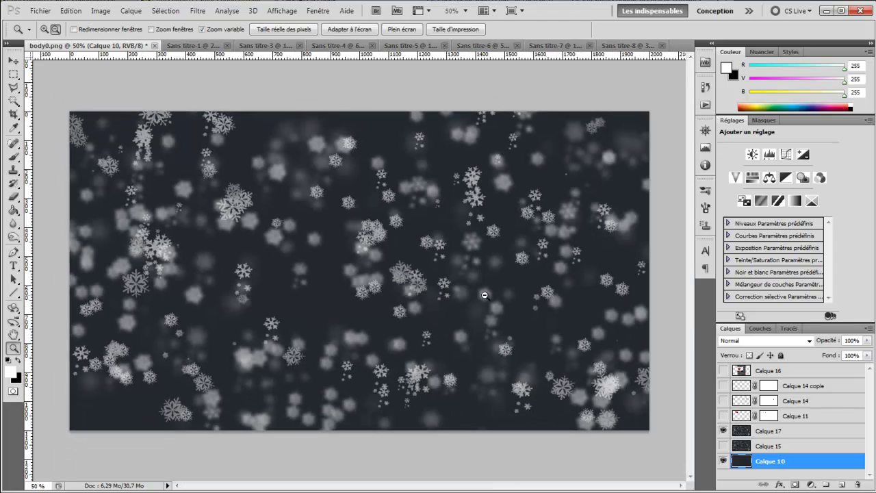
alt+click(387, 289)
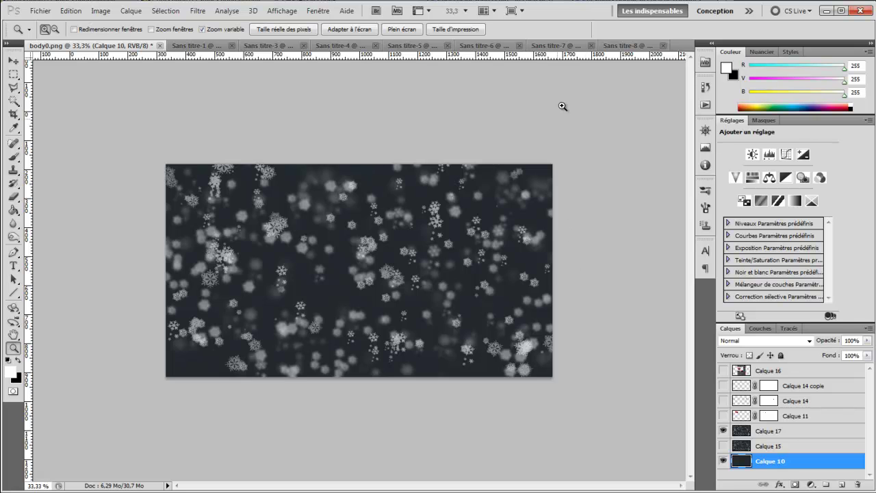
Add a new layer above Calque 1 in Sans titre-8 and name it "fond tres flou"
click(631, 45)
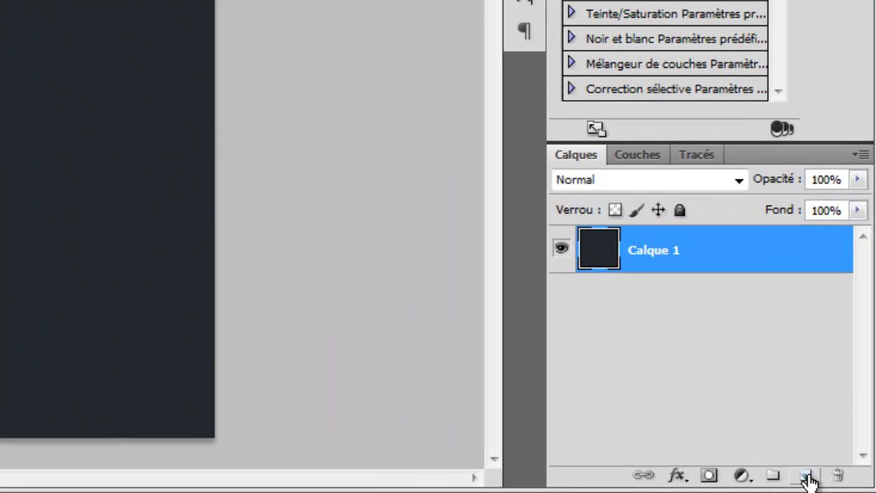
click(806, 477)
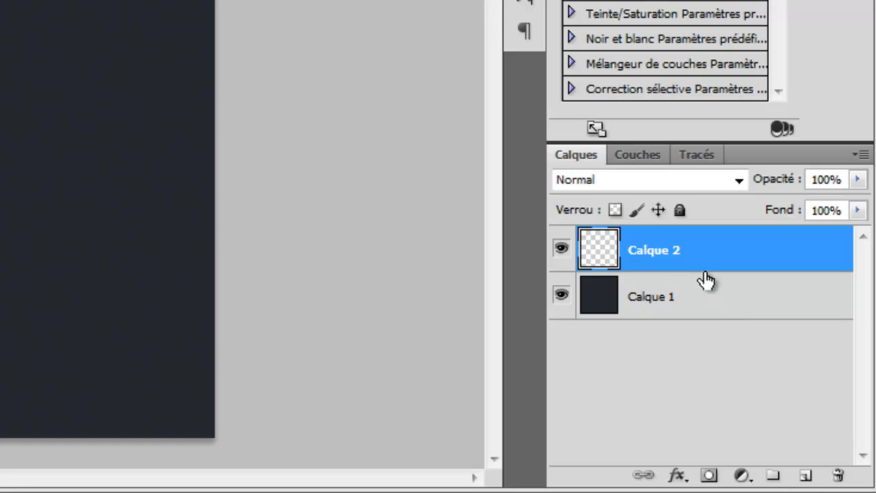
double_click(659, 253)
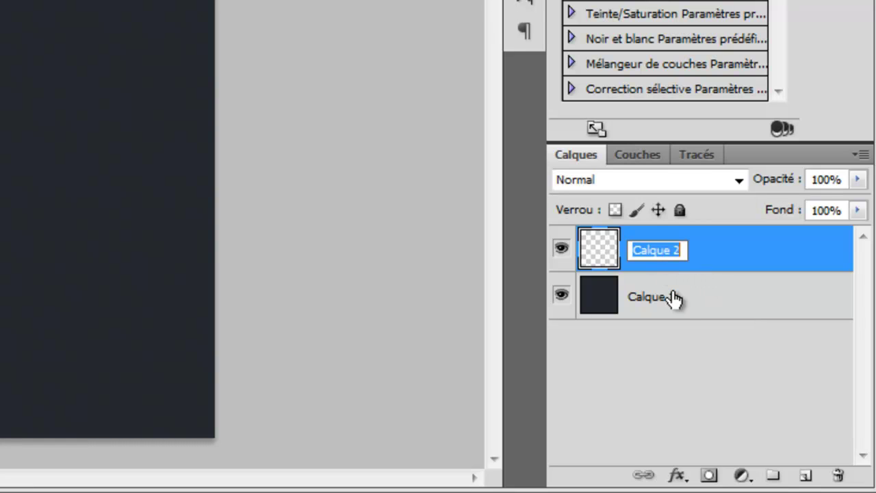
text(tres )
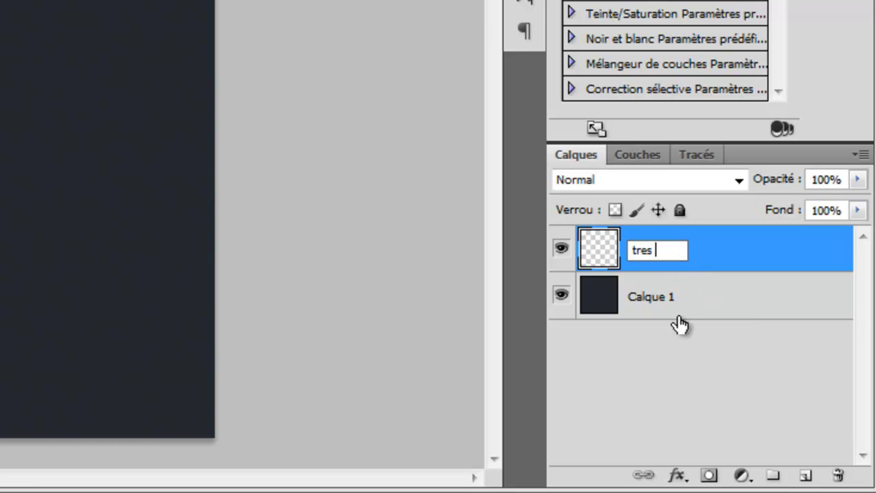
text(flou)
key(Home)
text(fond)
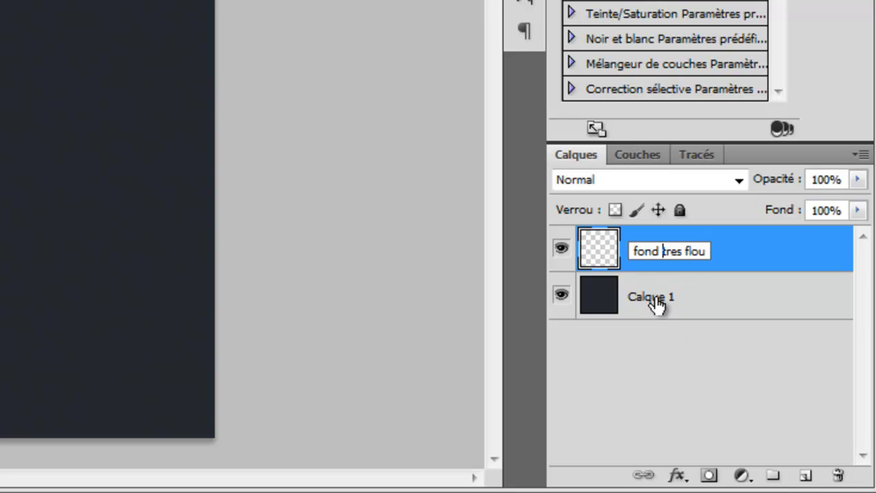
key(Return)
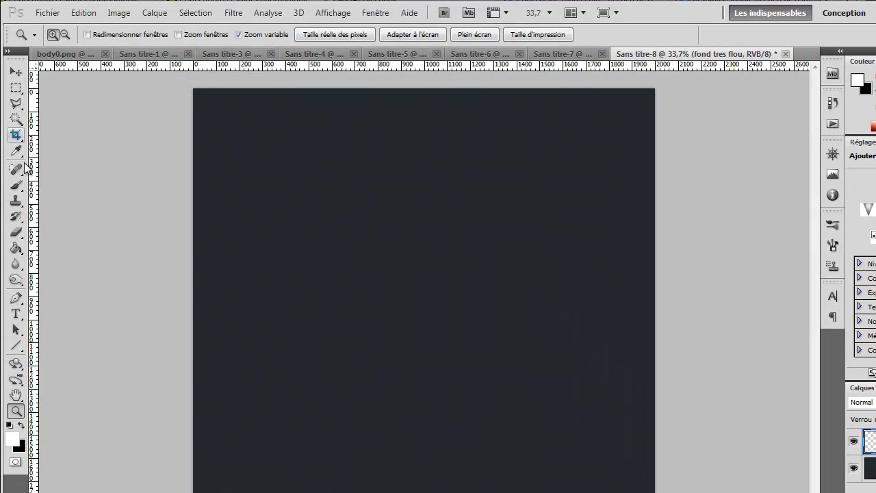
Choose the Brush tool with the 66 px speckled preset and set its size to 494 px
click(17, 186)
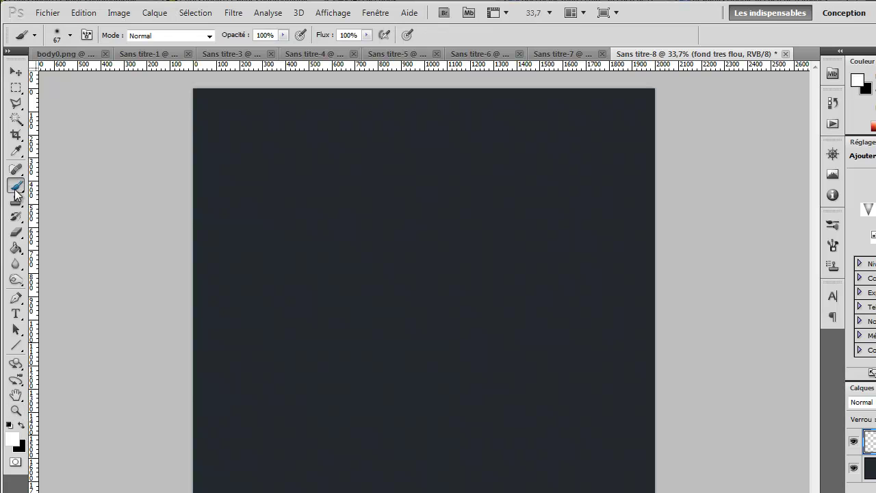
click(69, 40)
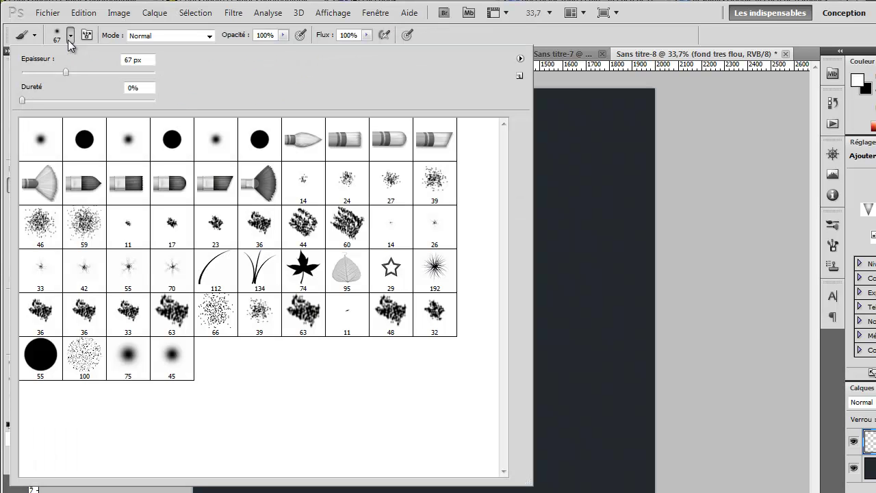
click(215, 316)
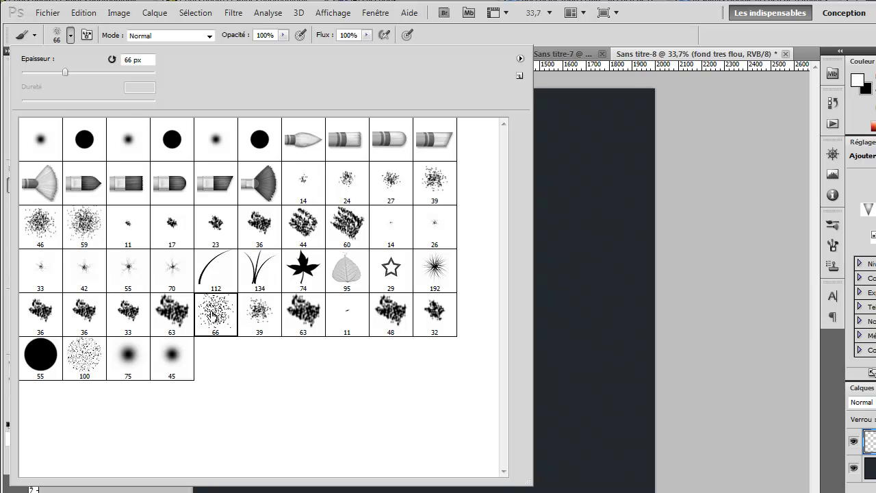
click(141, 72)
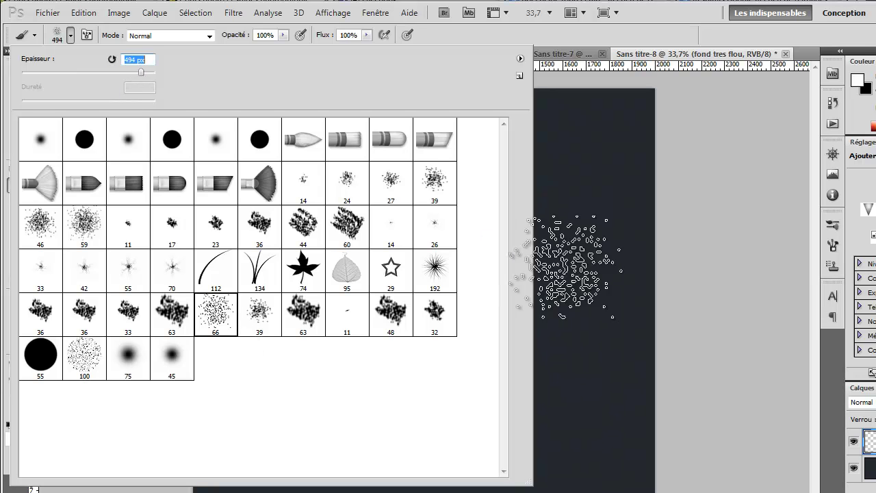
click(64, 35)
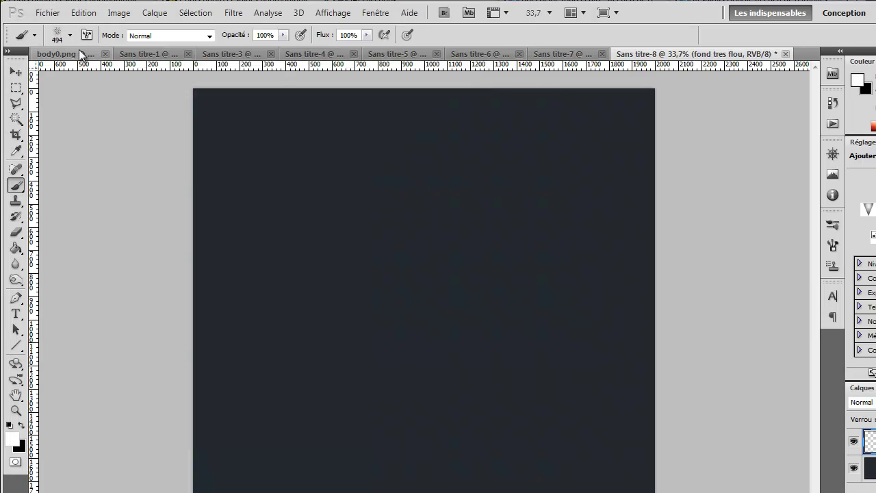
Try stamping the speckled brush at three places on the dark canvas, and undo the stamps
click(316, 165)
click(481, 335)
click(333, 417)
key(ctrl+alt+z)
key(ctrl+alt+z)
key(ctrl+alt+z)
key(ctrl+alt+z)
key(ctrl+alt+z)
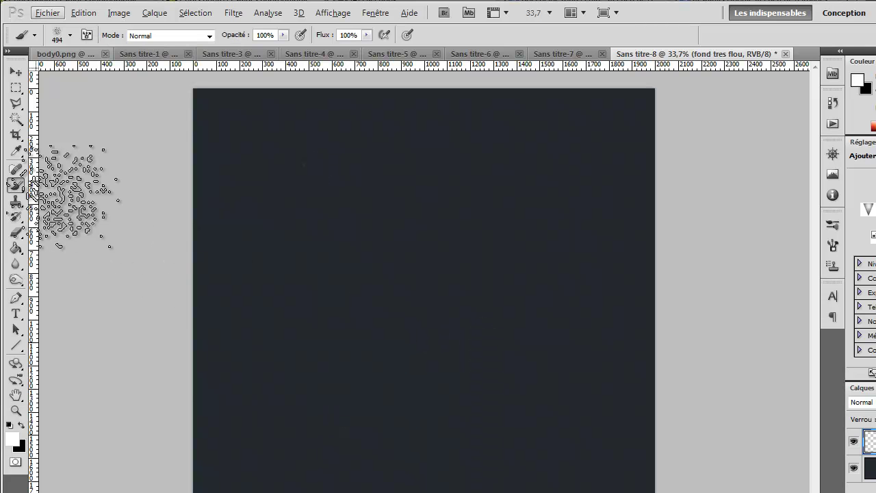
Load the Christmas_Ornaments_Brushes ABR file from the Brushes folder into the brush presets
click(70, 37)
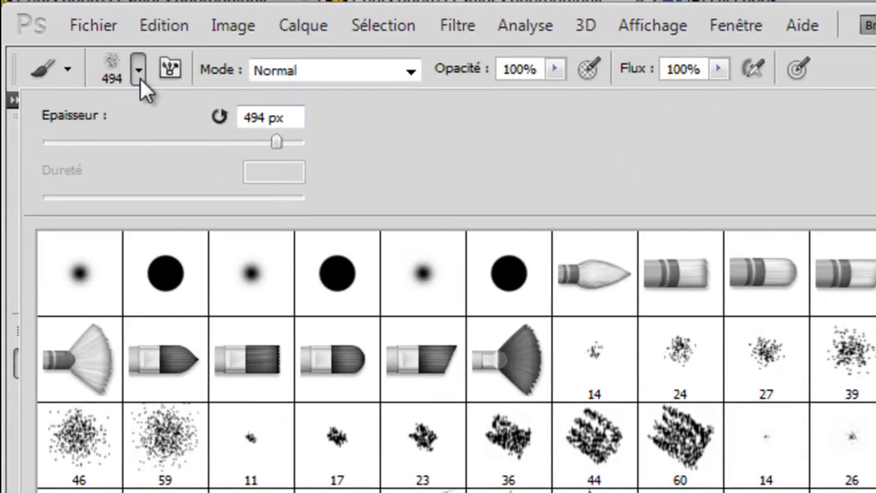
click(108, 55)
click(108, 55)
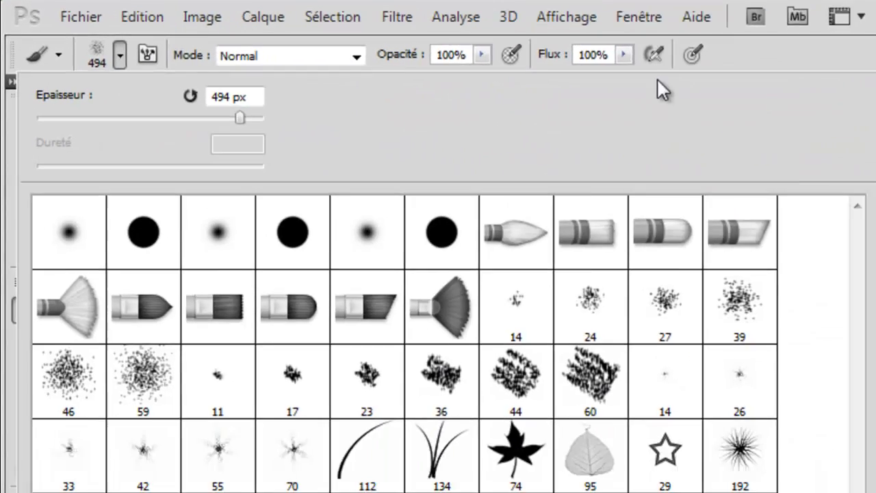
click(519, 41)
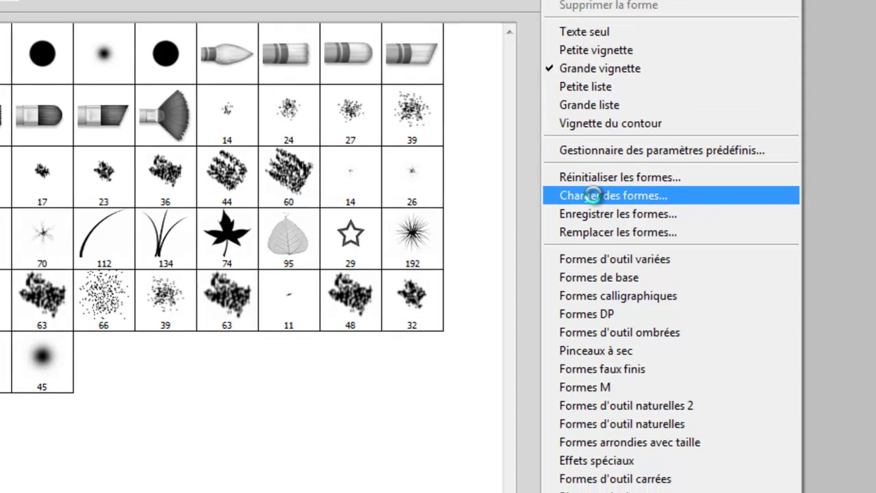
click(611, 189)
click(425, 128)
click(403, 97)
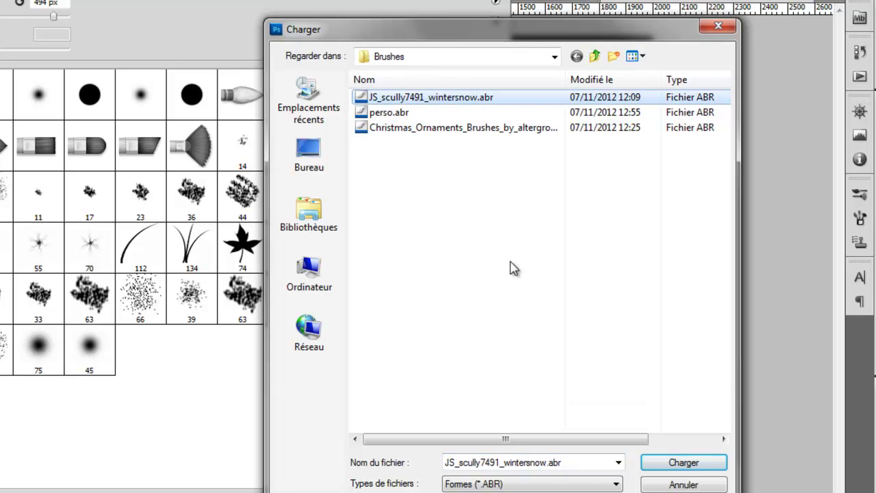
click(433, 132)
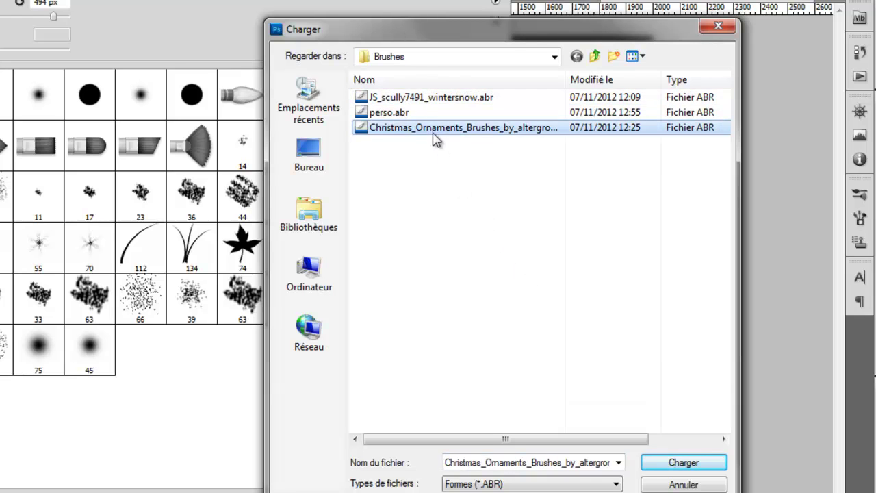
click(674, 464)
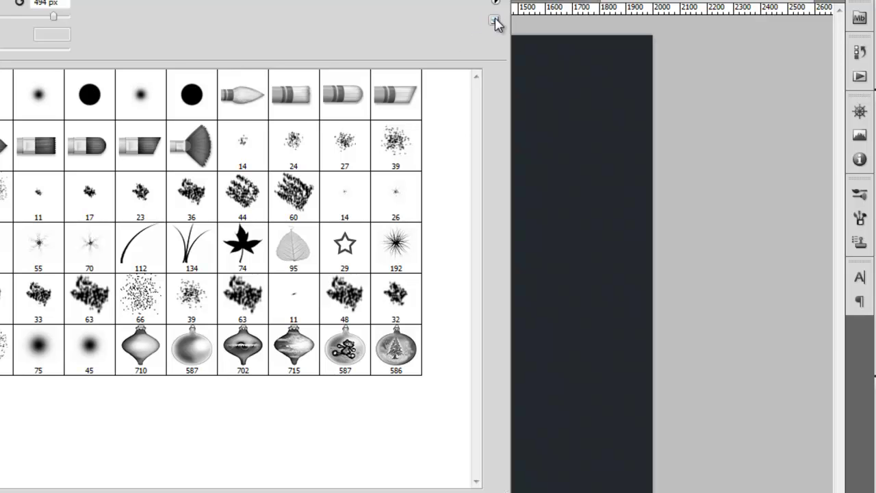
Try the 587 px teddy bear ornament brush with three stamps on the canvas, and undo them
click(365, 343)
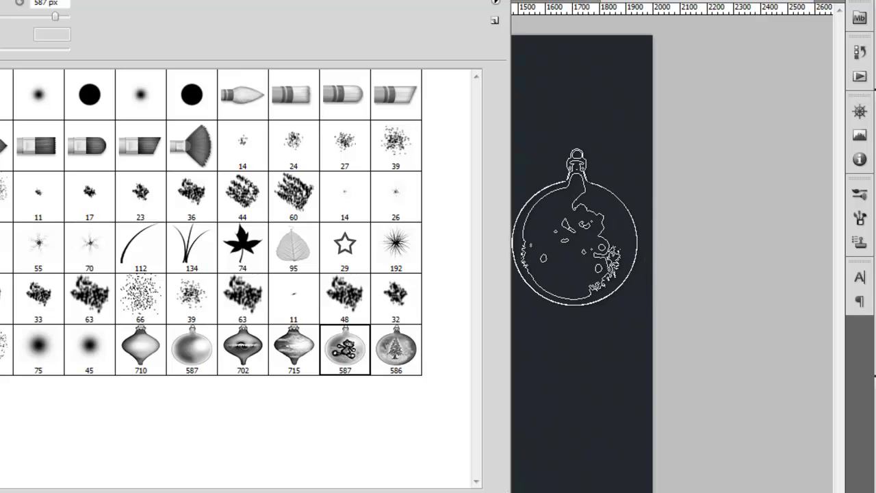
click(575, 227)
click(329, 351)
click(260, 194)
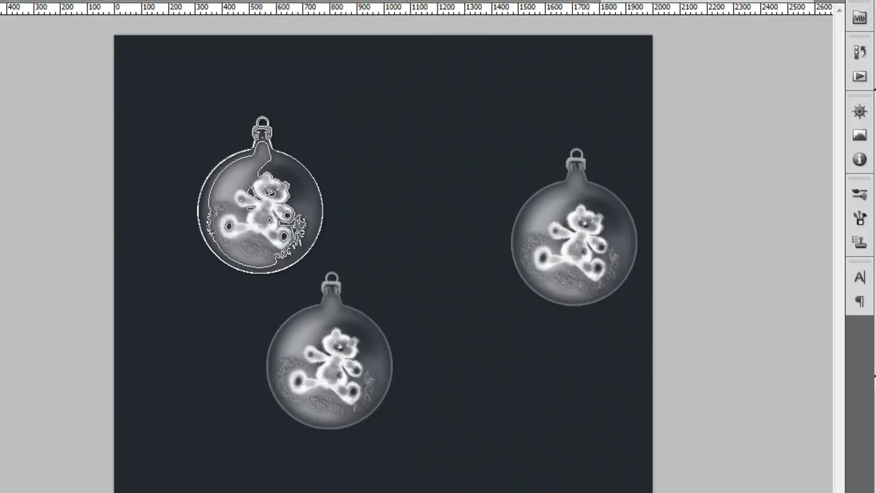
key(ctrl+alt+z)
key(ctrl+alt+z)
key(ctrl+alt+z)
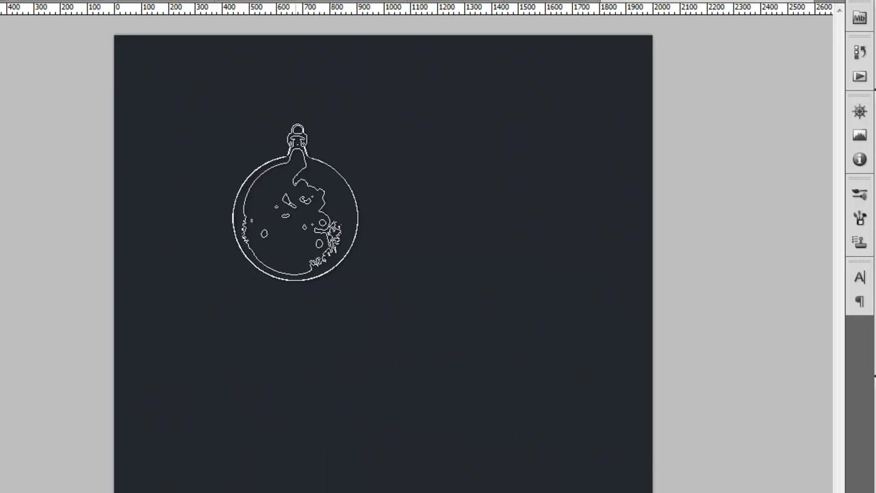
Try two more stamps of the teddy bear ornament brush on the dark canvas, and undo both
click(295, 201)
click(473, 268)
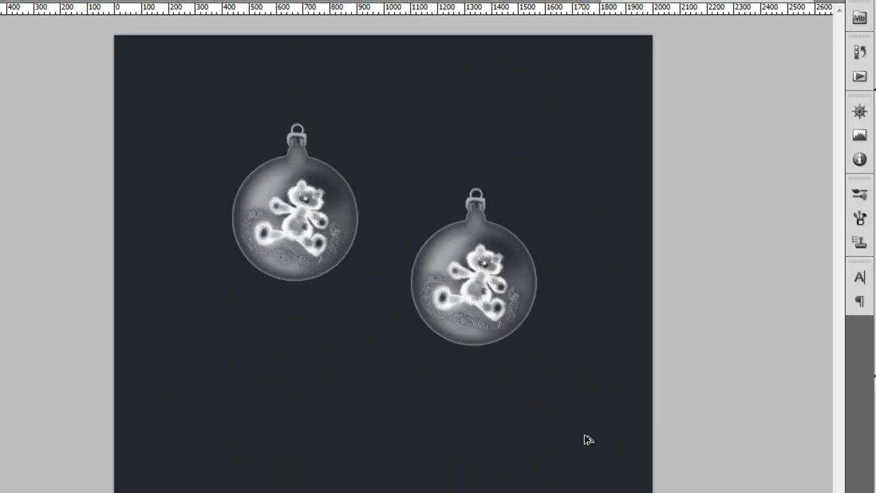
key(ctrl+alt+z)
key(ctrl+alt+z)
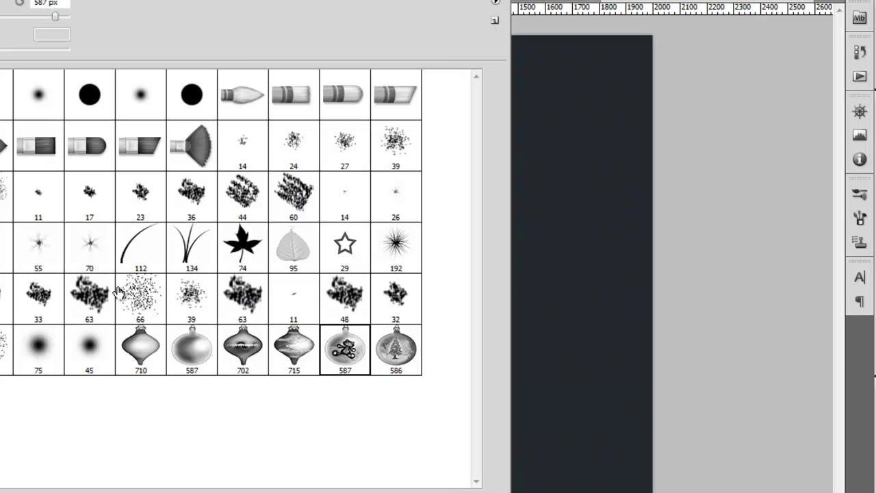
Load the JS_scully7491_wintersnow.abr file from the Brushes folder into the brush presets
click(495, 2)
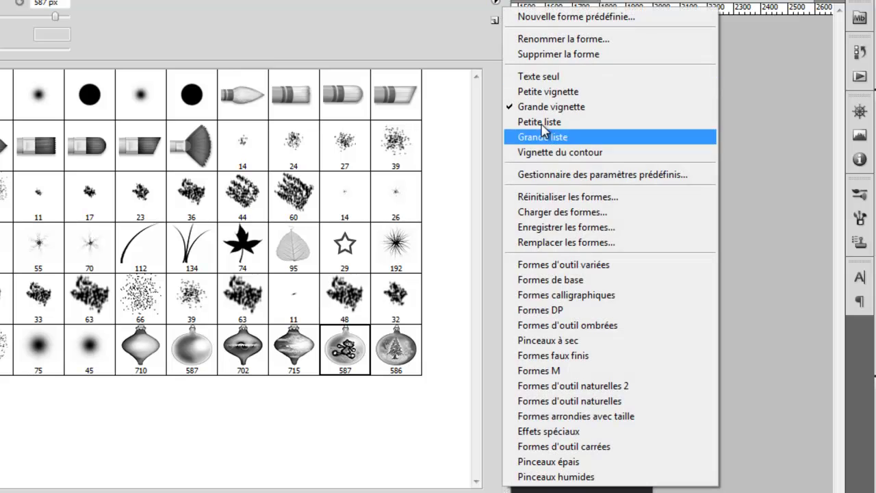
click(554, 212)
click(381, 100)
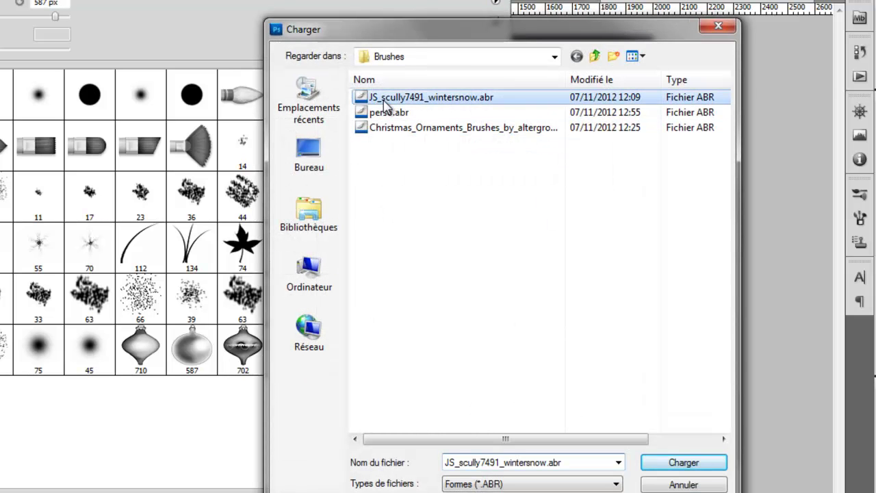
click(651, 465)
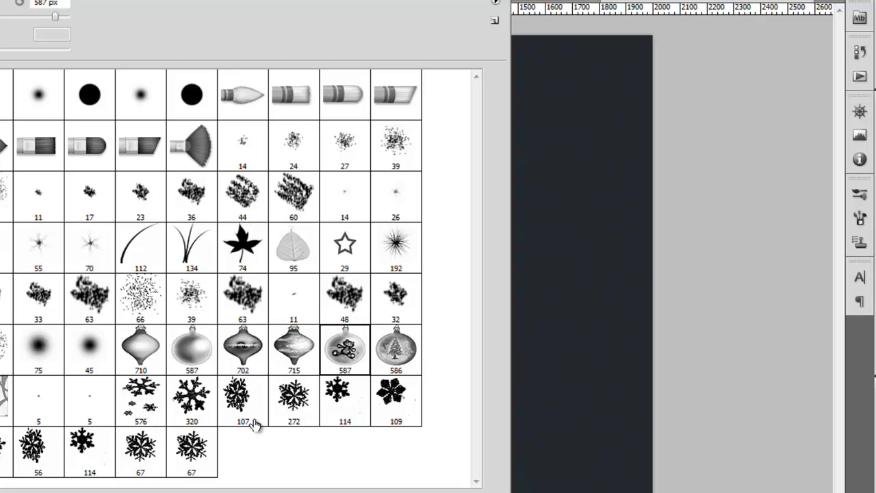
Choose the 576 px preset with one large and several small snowflakes, and set its size to 150 px
click(142, 411)
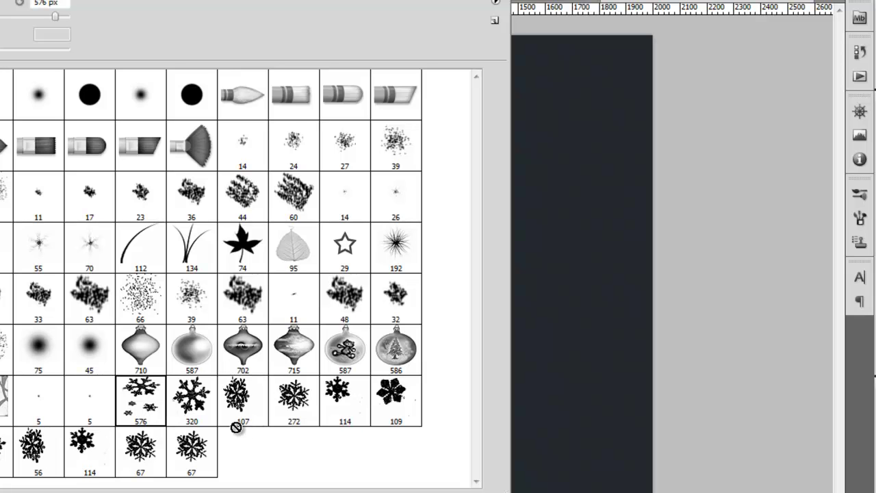
click(332, 414)
click(391, 413)
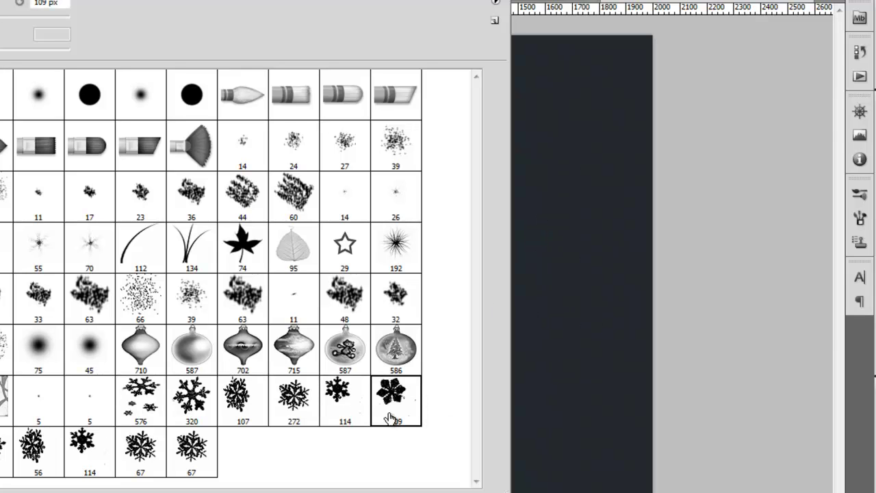
click(149, 405)
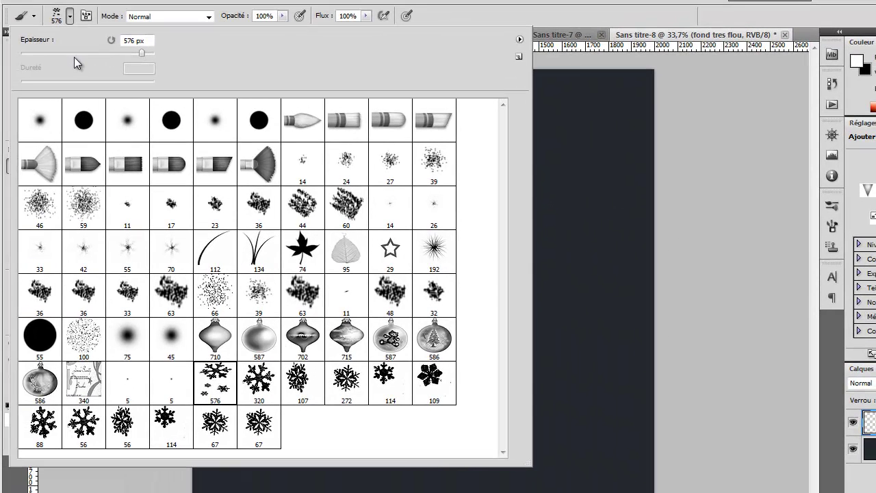
drag(74, 57, 64, 51)
text(1509)
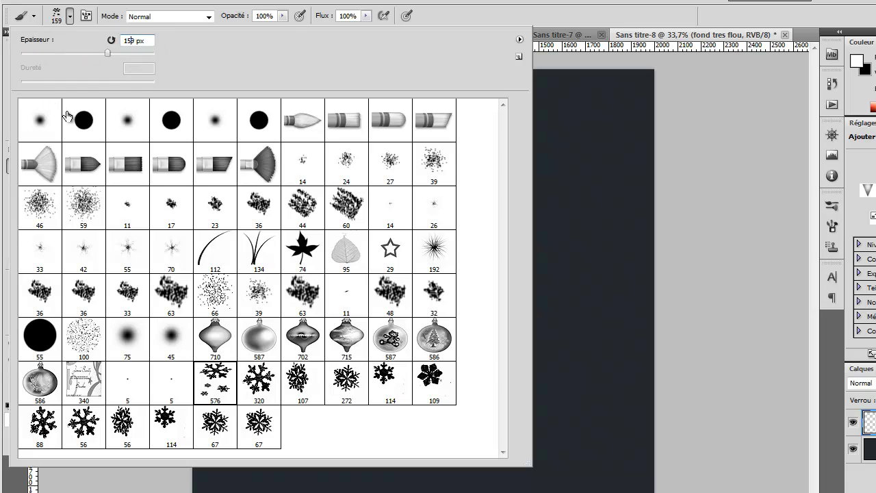
click(70, 16)
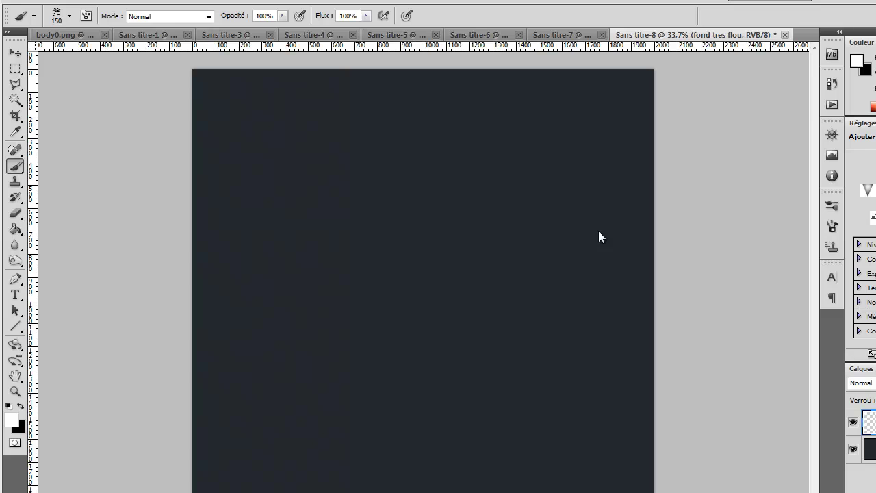
Try stamping the 150 px snowflake brush at thirteen places spread across the canvas
click(599, 123)
click(465, 105)
click(392, 263)
click(286, 165)
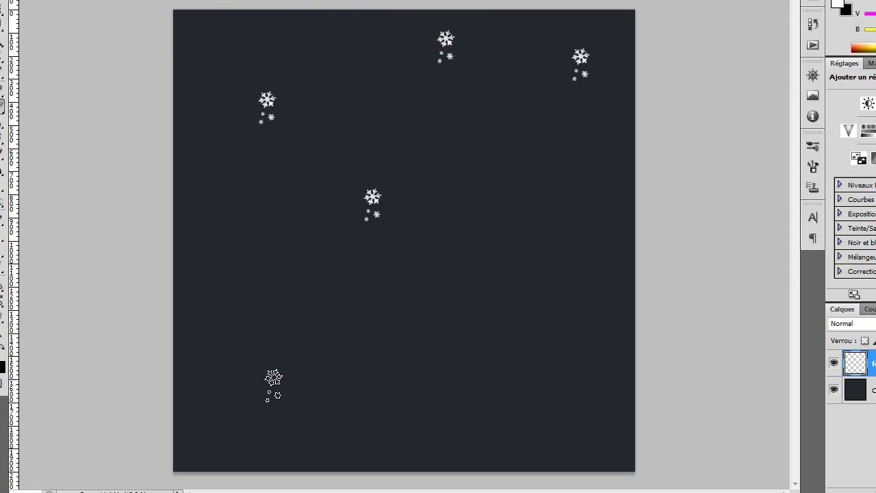
click(273, 380)
click(489, 391)
click(510, 216)
click(556, 154)
click(431, 258)
click(363, 337)
click(245, 238)
click(357, 121)
click(447, 112)
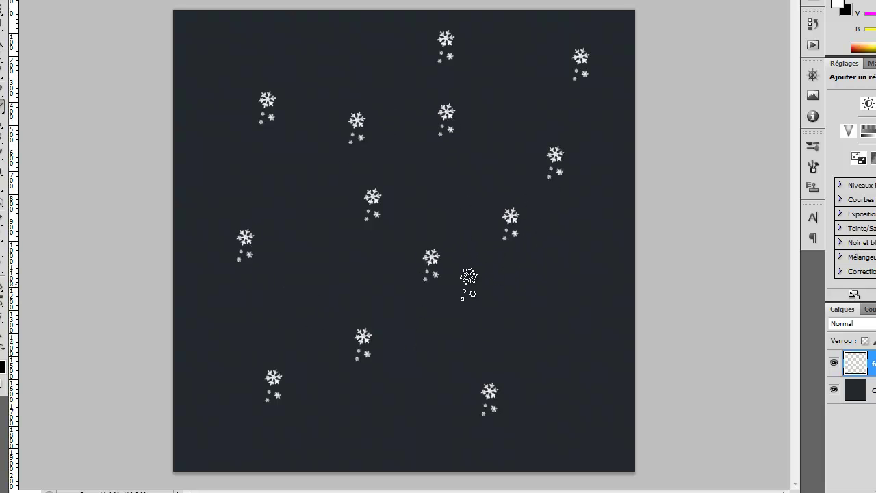
Undo all the snowflake stamps on the canvas
key(ctrl+alt+z)
key(ctrl+alt+z)
key(ctrl+alt+z)
key(ctrl+alt+z)
key(ctrl+alt+z)
key(ctrl+alt+z)
key(ctrl+alt+z)
key(ctrl+alt+z)
key(ctrl+alt+z)
key(ctrl+alt+z)
key(ctrl+alt+z)
key(ctrl+alt+z)
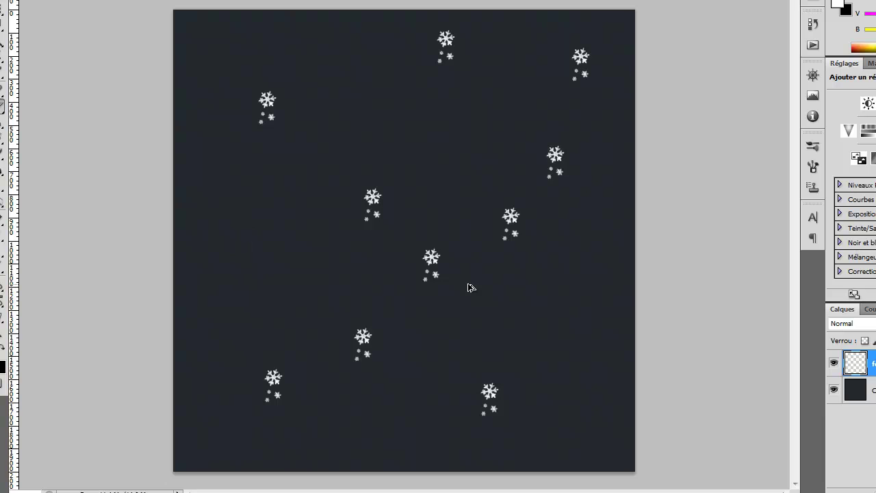
key(ctrl+alt+z)
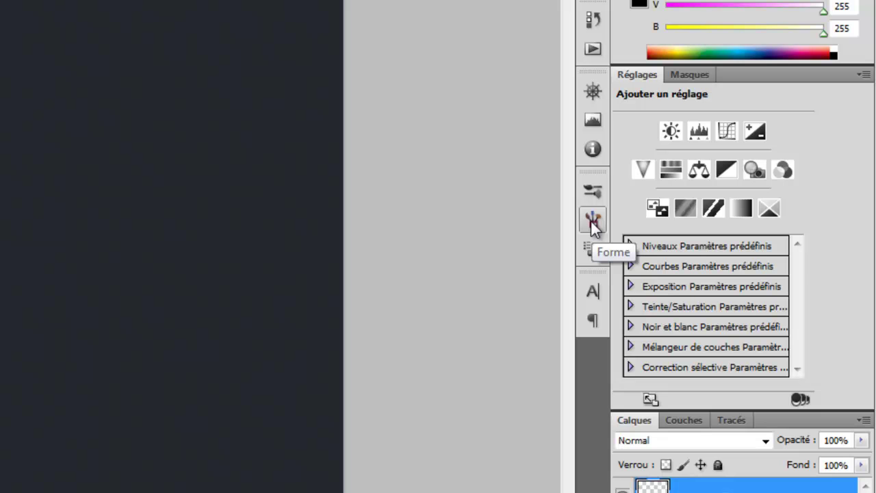
Show the brush settings (Forme) and enable Diffusion scattering for the snowflake brush
click(592, 220)
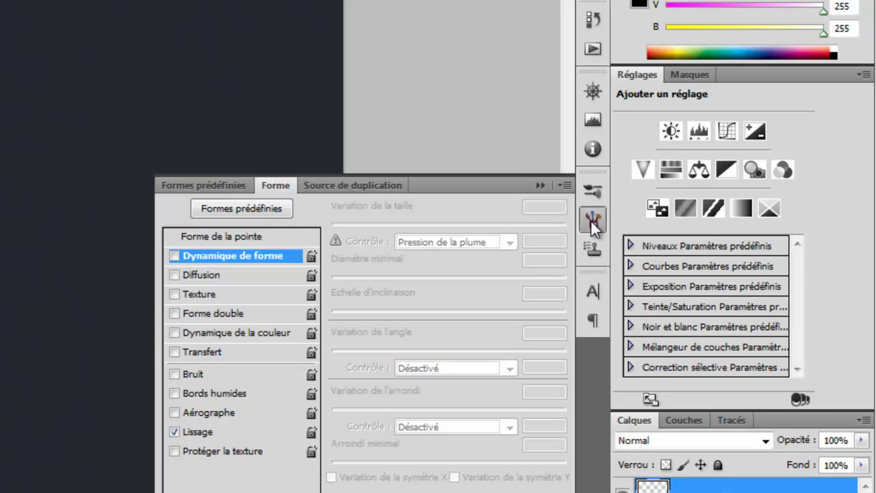
click(591, 220)
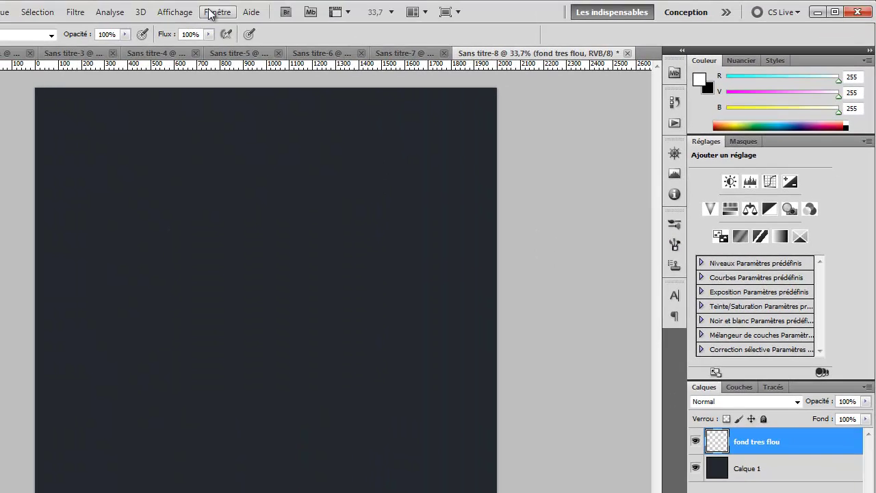
click(210, 12)
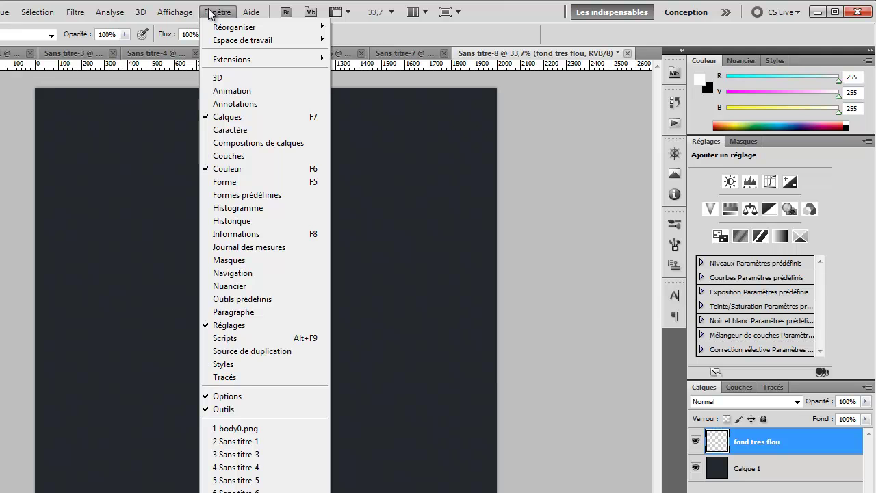
click(218, 184)
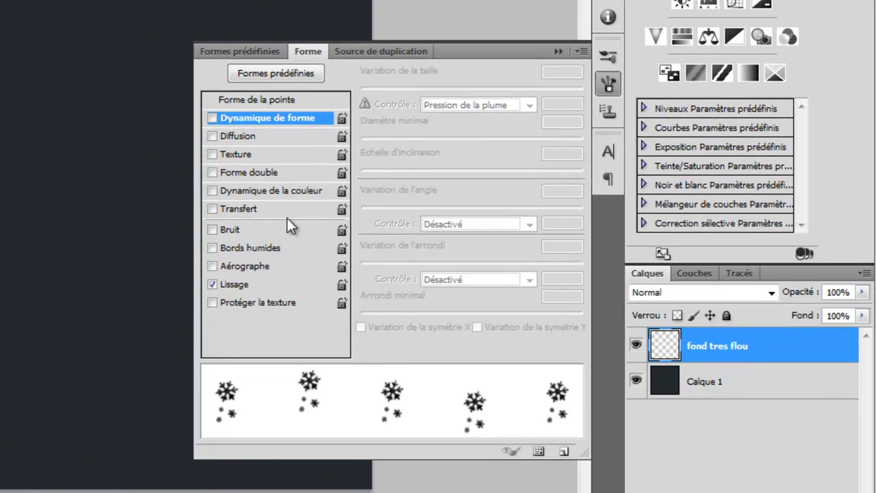
click(261, 140)
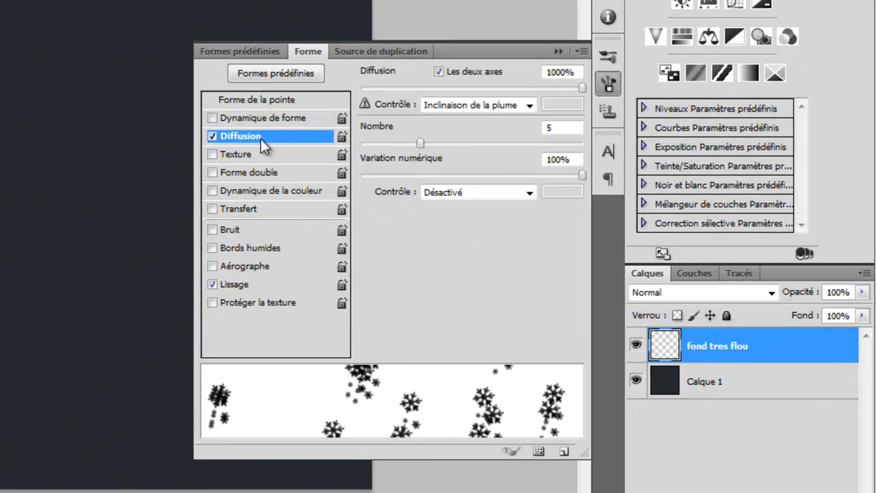
click(217, 136)
click(216, 135)
click(552, 128)
drag(569, 159, 546, 159)
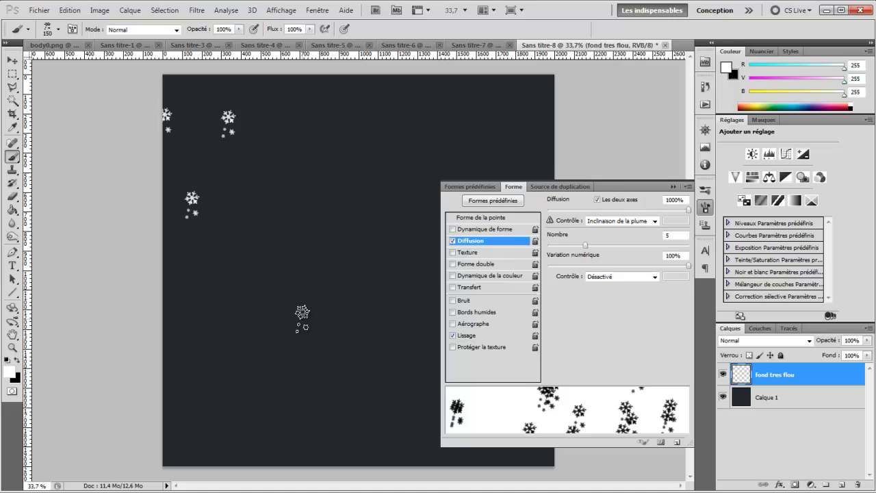
Try stamping scattered snowflakes at several places on the canvas, and undo them all
click(291, 320)
click(222, 404)
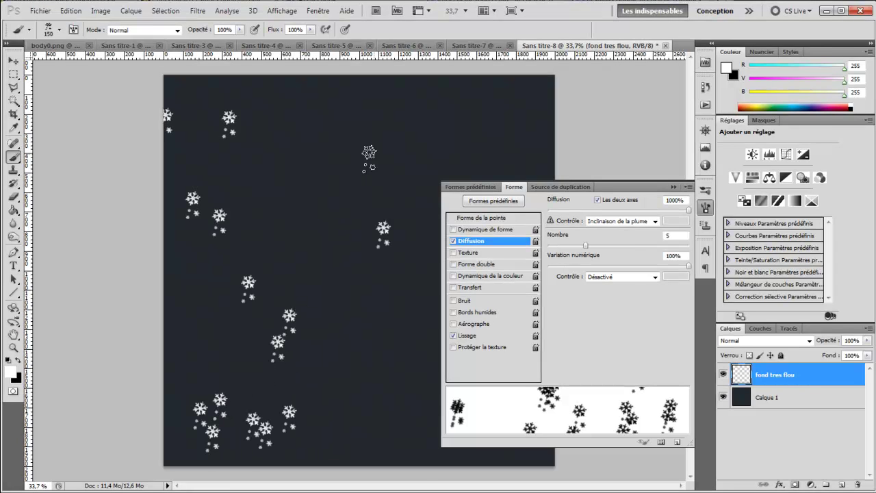
click(342, 166)
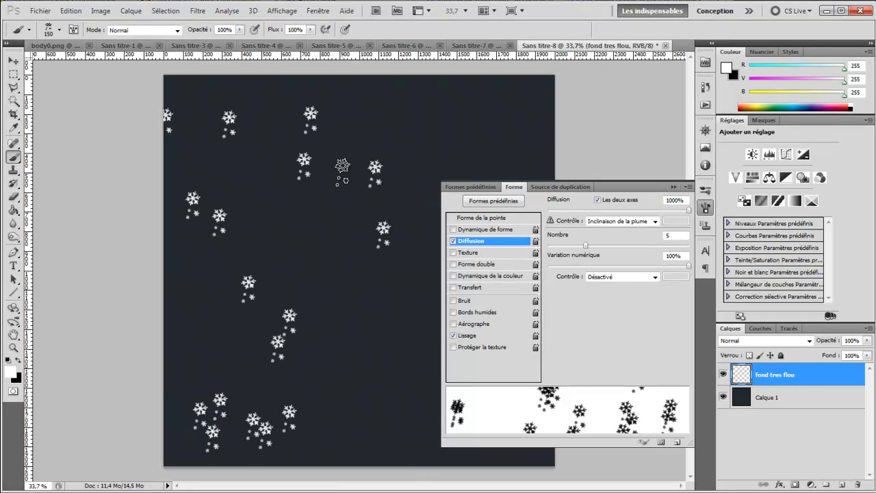
key(ctrl+alt+z)
key(ctrl+alt+z)
key(ctrl+alt+z)
key(ctrl+alt+z)
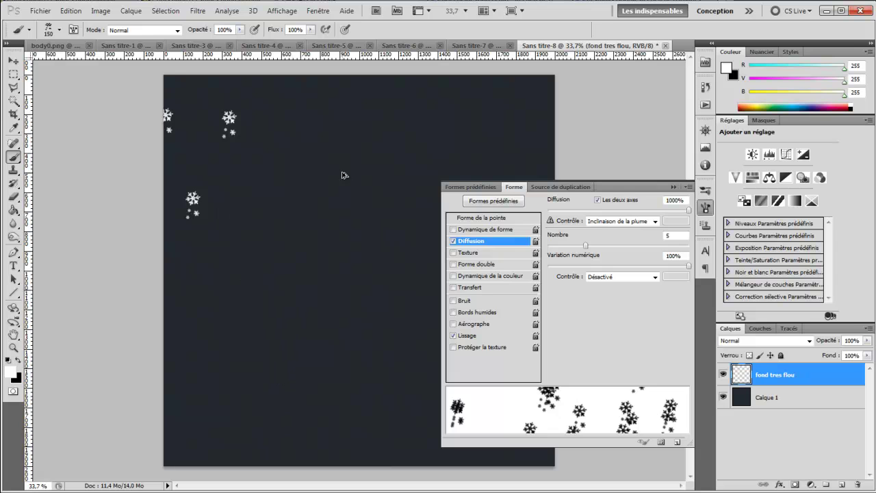
key(ctrl+alt+z)
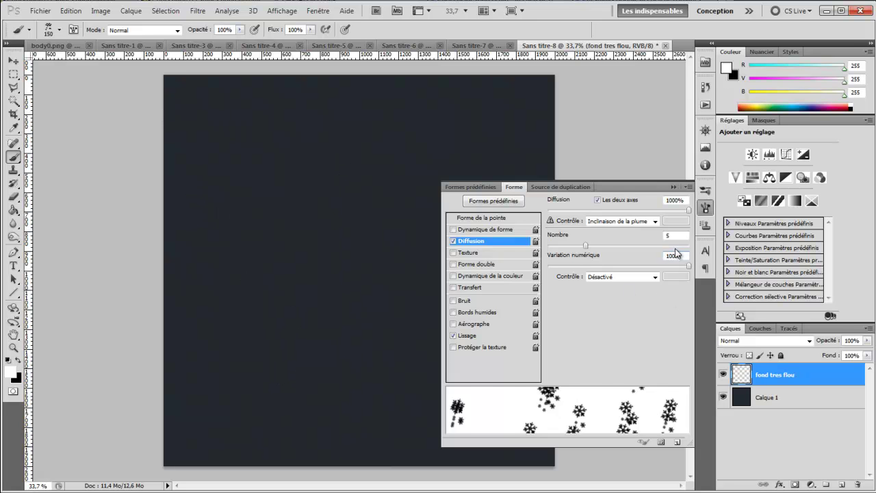
Set the Diffusion count (Nombre) to 16 and collapse the brush settings
click(674, 246)
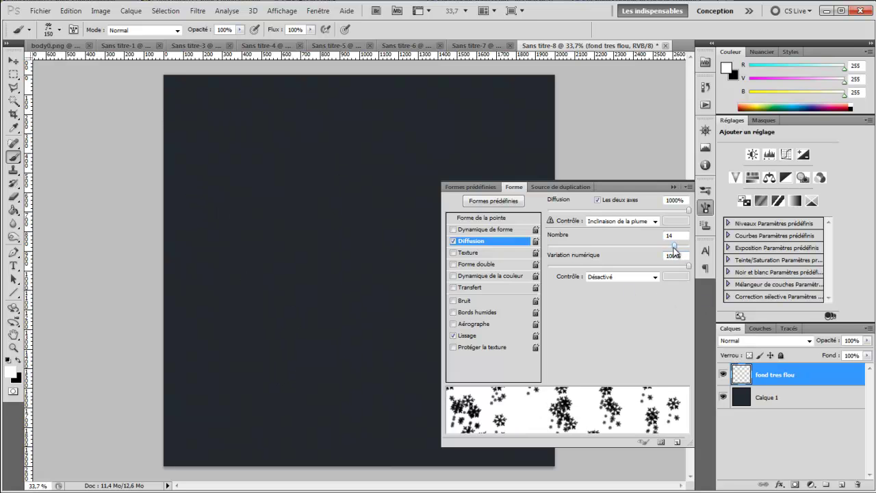
drag(673, 247, 689, 247)
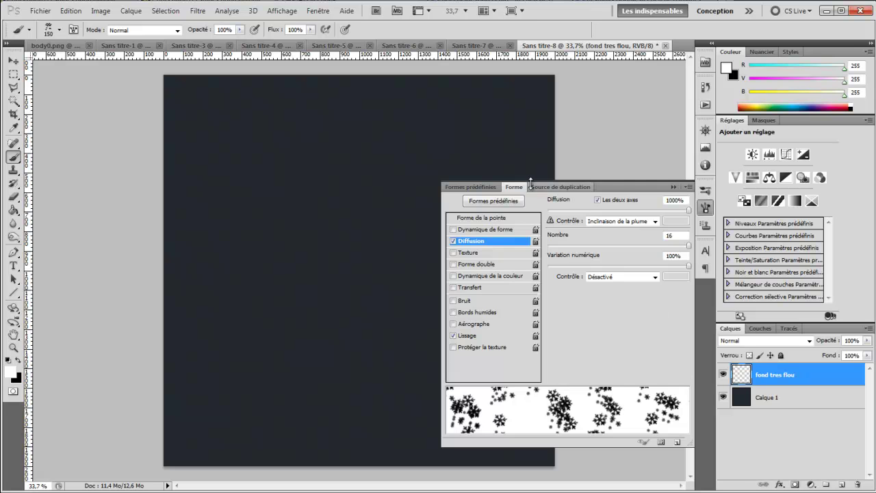
click(673, 187)
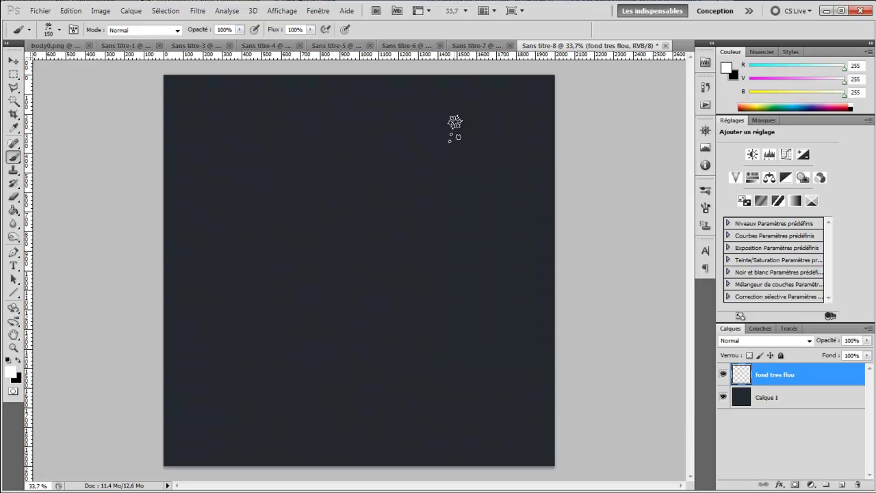
Try painting denser scattered snowflakes with single stamps and a short stroke across the canvas, and undo them all
click(455, 123)
drag(250, 358, 396, 378)
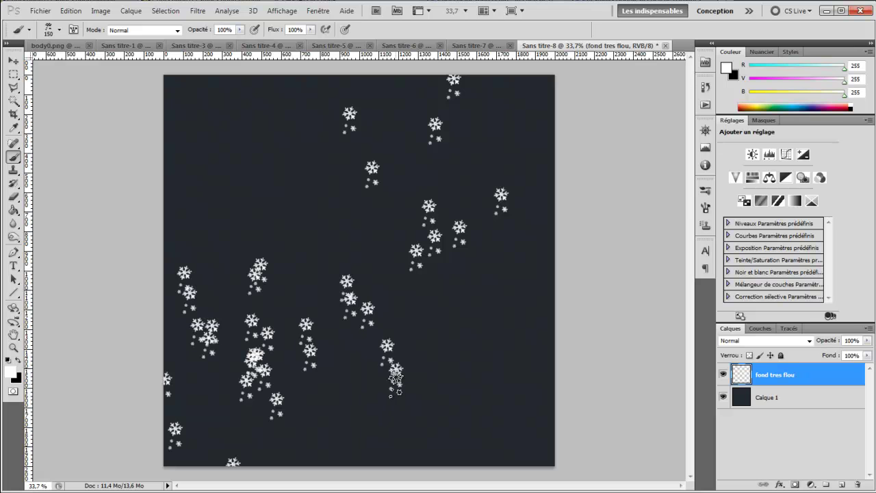
click(470, 399)
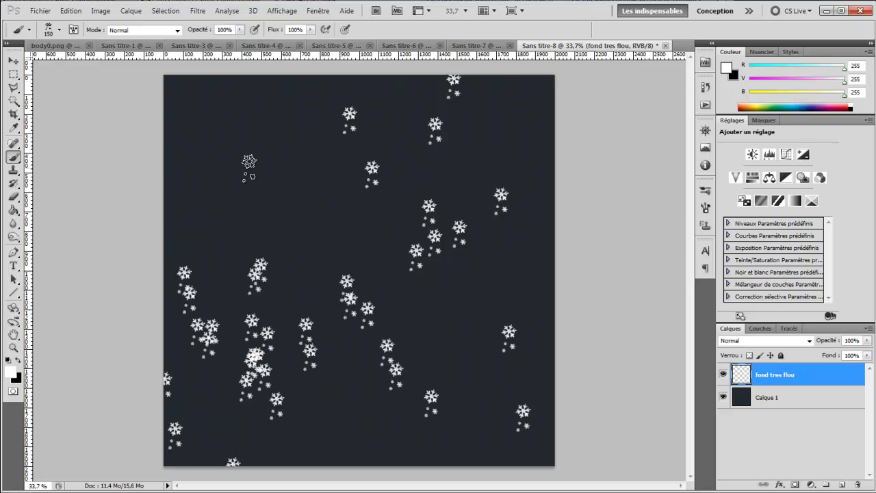
drag(248, 162, 248, 165)
click(248, 164)
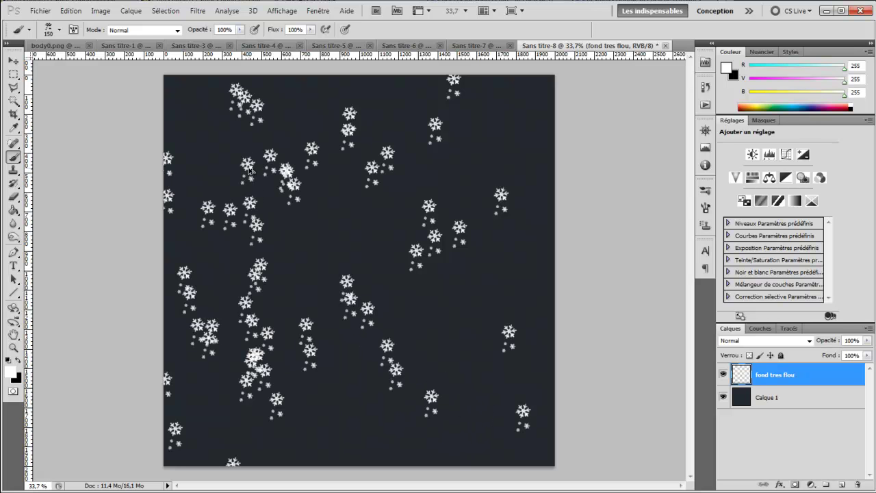
key(ctrl+z)
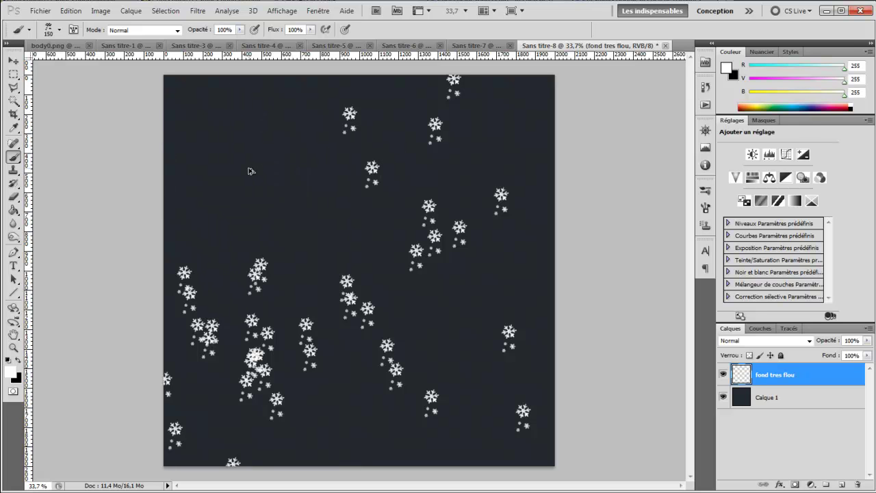
key(ctrl+alt+z)
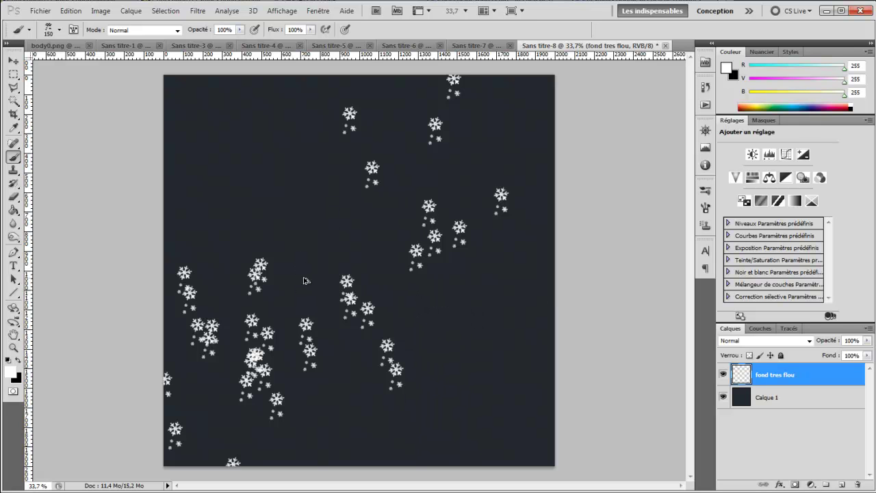
key(ctrl+alt+z)
key(ctrl+alt+z)
key(ctrl+alt+z)
key(ctrl+alt+z)
key(ctrl+alt+z)
key(ctrl+alt+z)
key(ctrl+alt+z)
key(ctrl+alt+z)
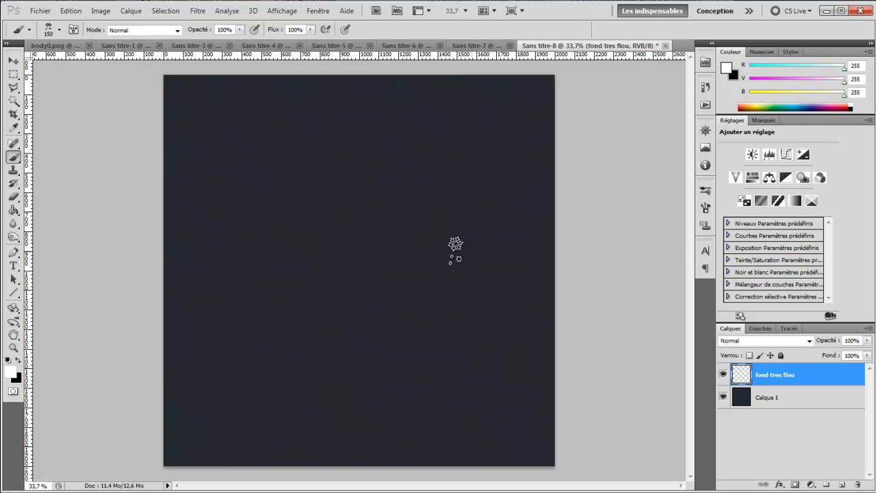
Enable Dynamique de forme (Shape Dynamics) in the snowflake brush settings
click(705, 208)
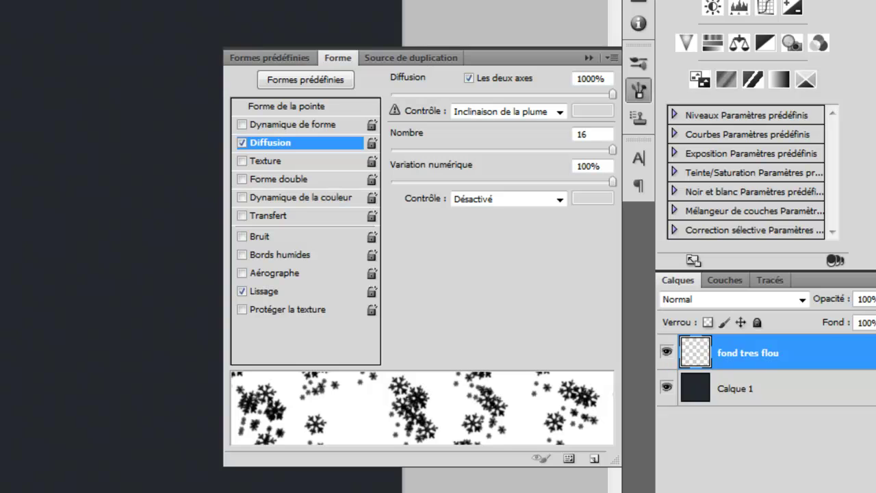
click(266, 127)
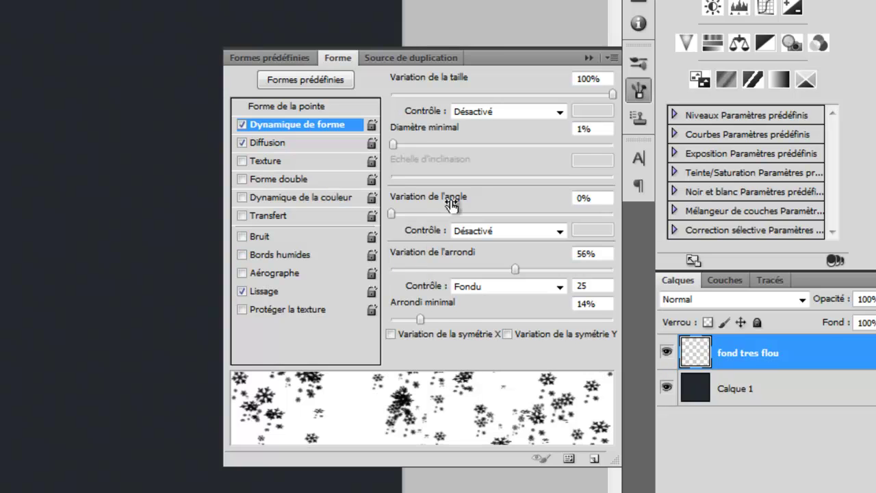
Set the snowflake brush's angle variation (Variation de l'angle) to 100% and collapse the brush settings
mouse_move(388, 212)
mouse_down()
mouse_move(483, 231)
mouse_move(631, 228)
mouse_move(564, 228)
mouse_move(694, 260)
mouse_up()
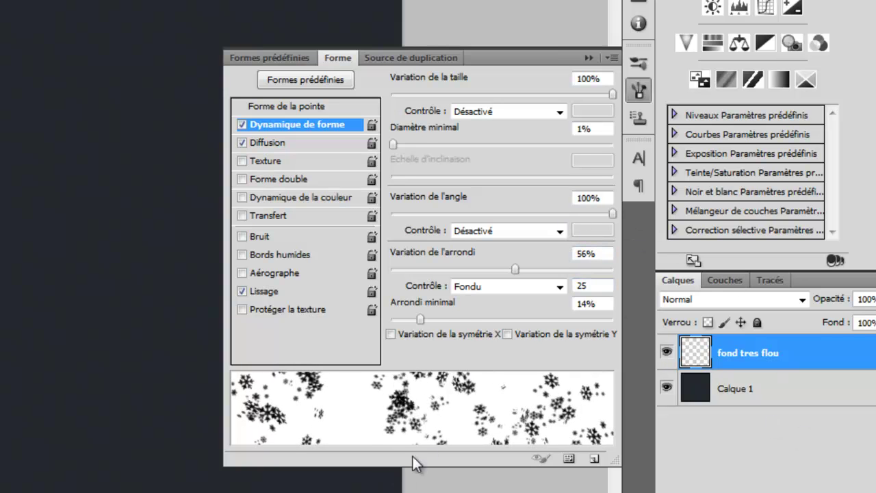
mouse_move(605, 212)
mouse_down()
mouse_move(612, 215)
mouse_move(505, 215)
mouse_move(624, 211)
mouse_up()
click(587, 59)
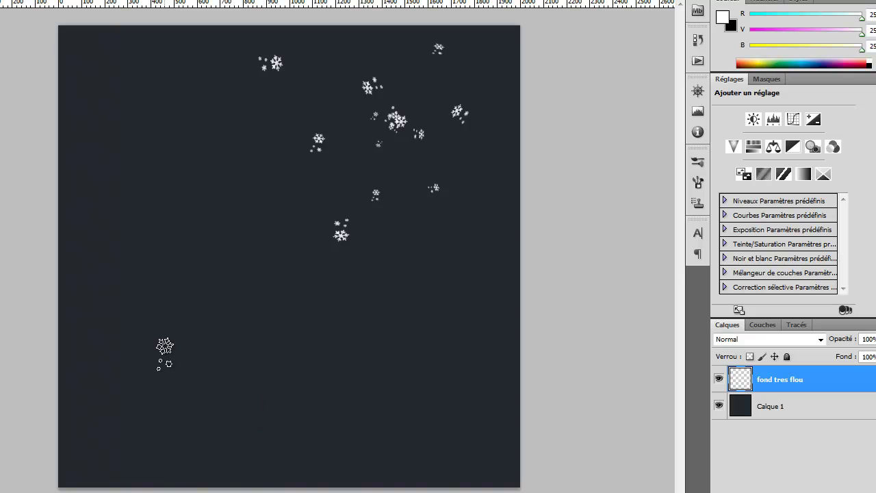
Try stamping rotated snowflake clusters near the lower-left and lower-right of the canvas
drag(164, 346, 187, 349)
click(415, 361)
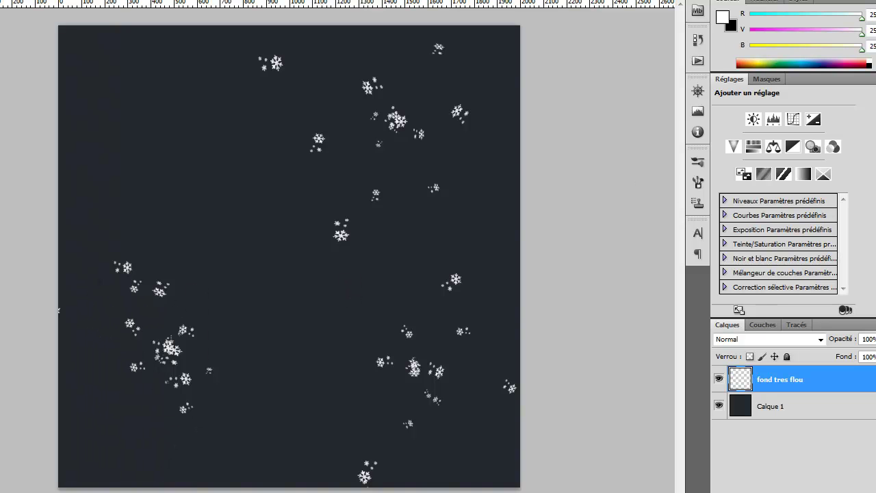
Turn Les deux axes off and back on in the brush's Diffusion settings to compare the scatter, and collapse the settings
key(F5)
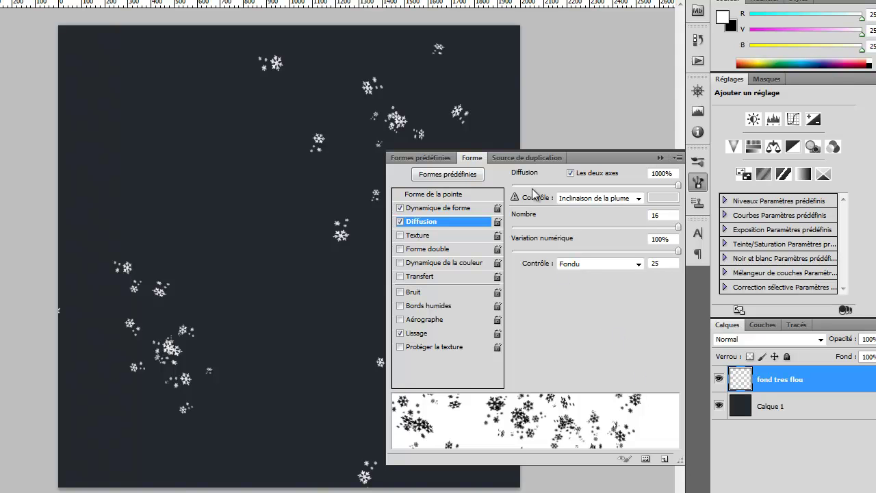
mouse_move(518, 186)
mouse_down()
mouse_move(548, 188)
mouse_move(514, 186)
mouse_move(542, 190)
mouse_move(551, 202)
mouse_up()
mouse_move(563, 206)
mouse_down()
mouse_move(644, 226)
mouse_move(671, 221)
mouse_move(685, 232)
mouse_up()
click(571, 174)
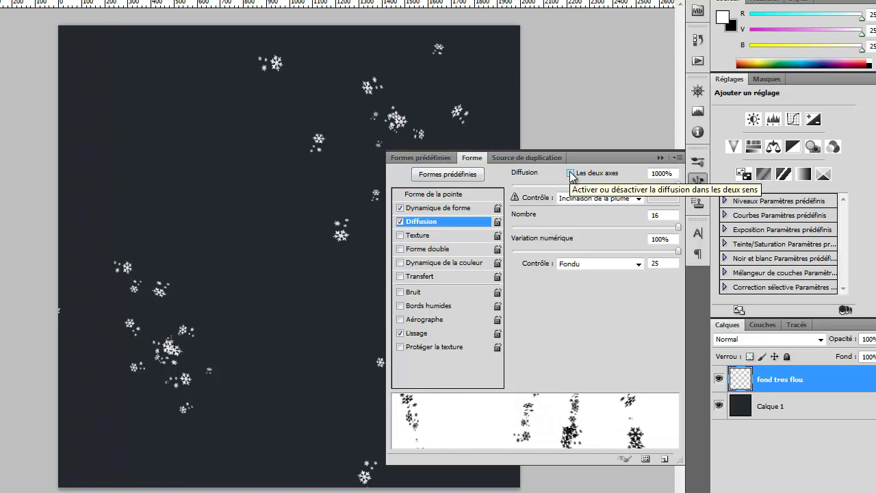
click(571, 174)
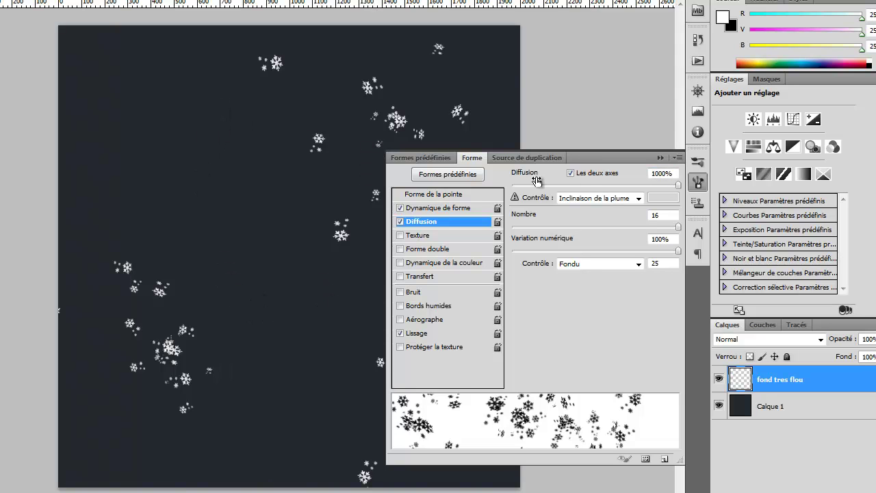
click(661, 157)
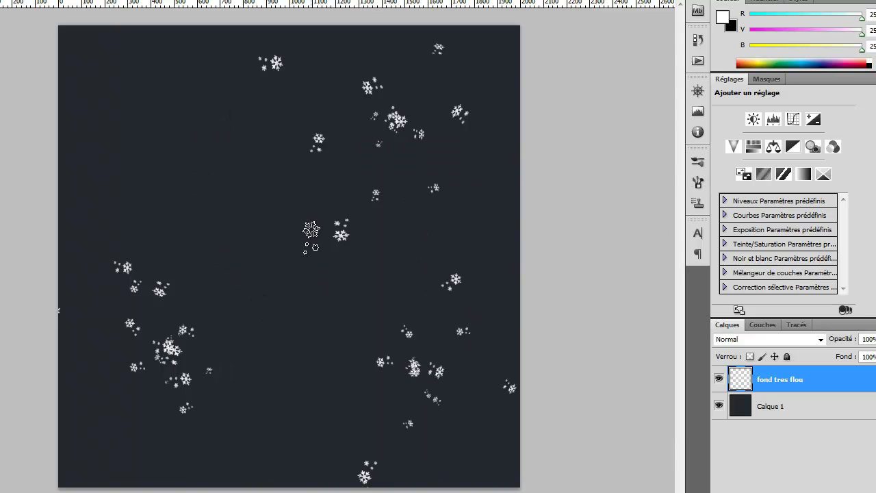
Undo the stamped snowflakes, try one long scattered snowflake stroke across the canvas, and undo it
key(ctrl+f)
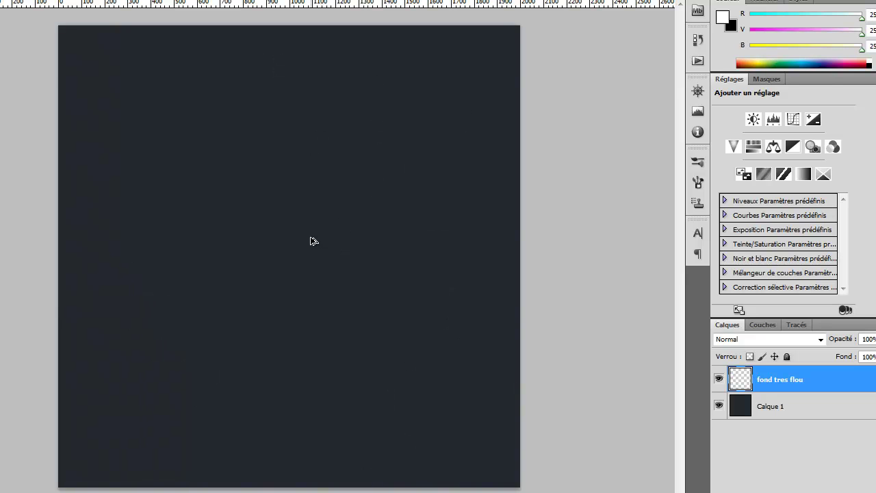
mouse_move(120, 96)
mouse_down()
mouse_move(238, 127)
mouse_move(362, 248)
mouse_move(332, 359)
mouse_move(212, 400)
mouse_move(219, 438)
mouse_up()
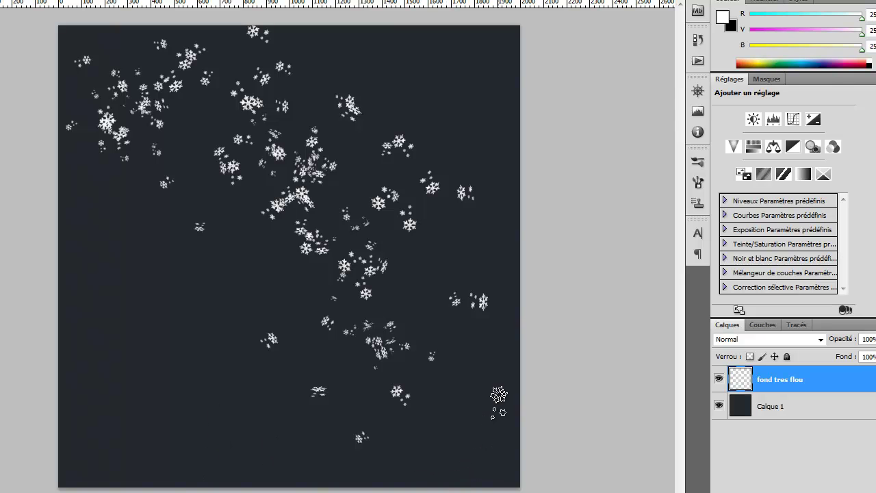
key(ctrl+z)
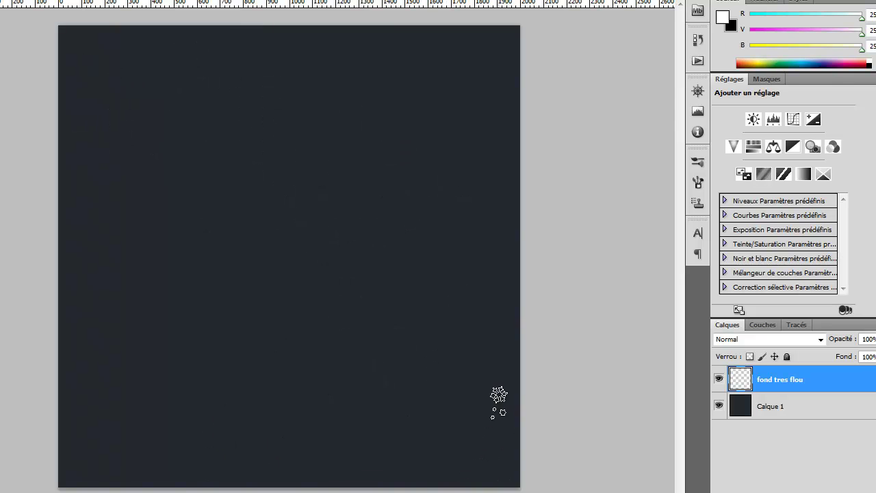
In Dynamique de forme, set the roundness variation (Variation de l'arrondi) to 100% with a minimum roundness of 20%
click(699, 183)
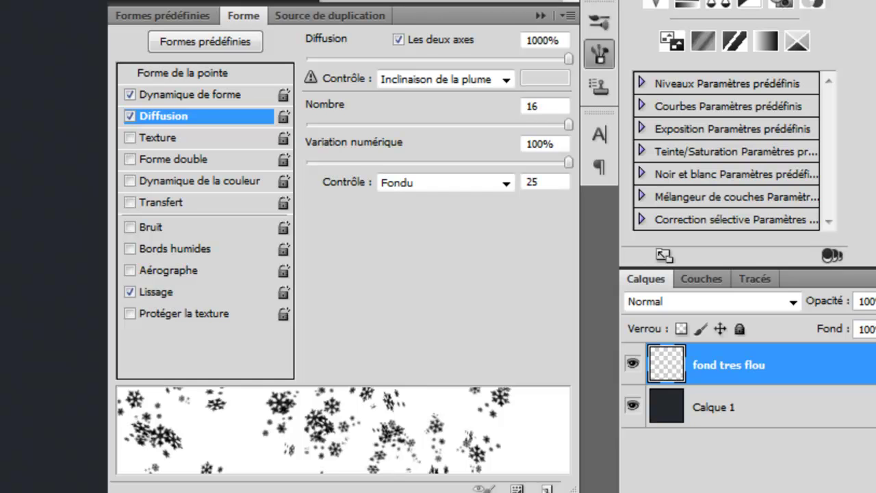
click(195, 94)
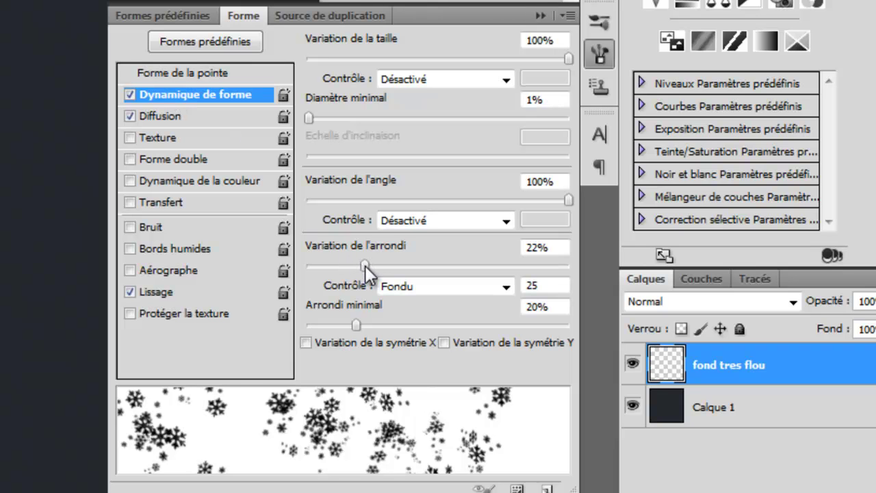
drag(364, 263, 583, 263)
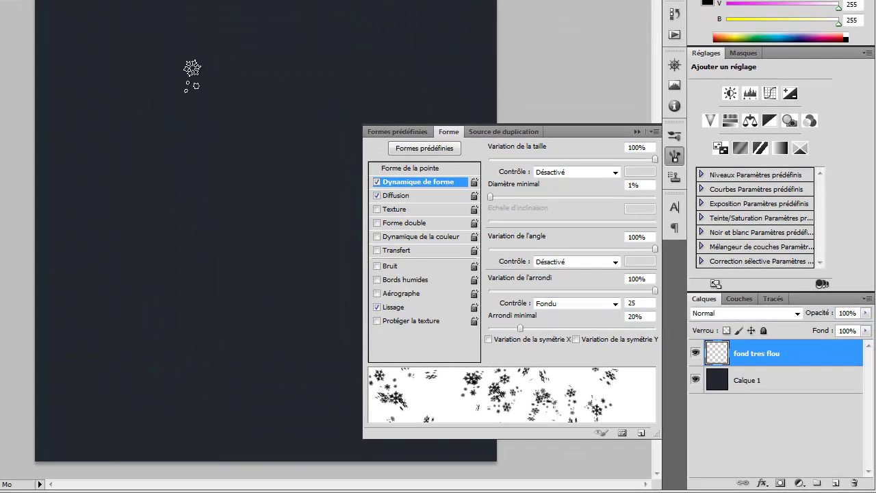
Try stamping snowflakes with the varied roundness at a few places on the canvas, and undo them all
click(14, 0)
click(0, 270)
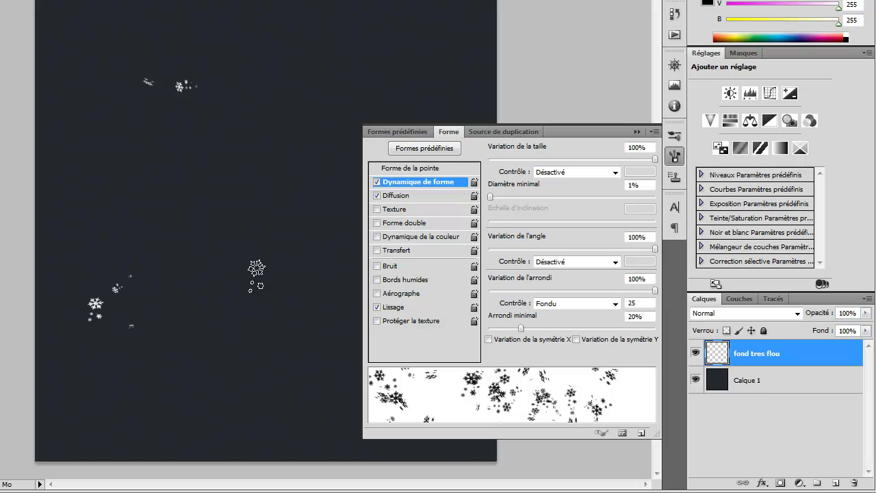
click(271, 152)
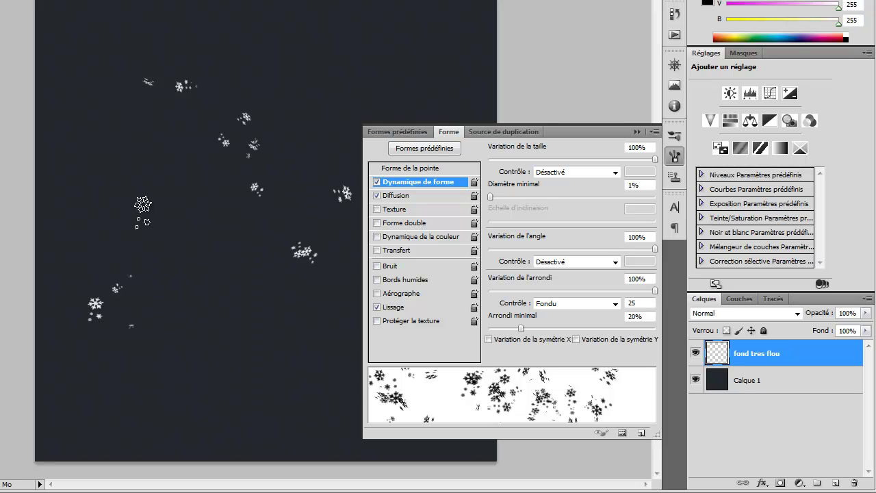
key(ctrl+alt+z)
key(ctrl+alt+z)
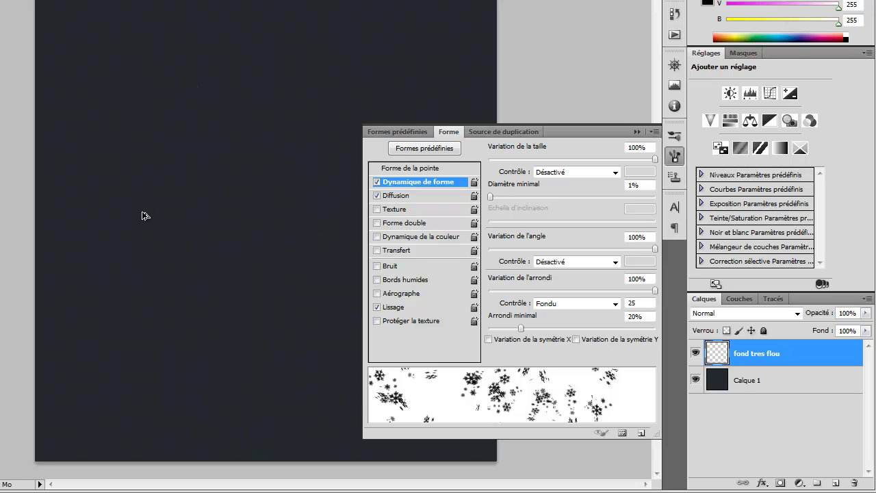
Enable Transfert for the snowflake brush and set its opacity variation (Variation de l'opacité) to 100%
click(377, 249)
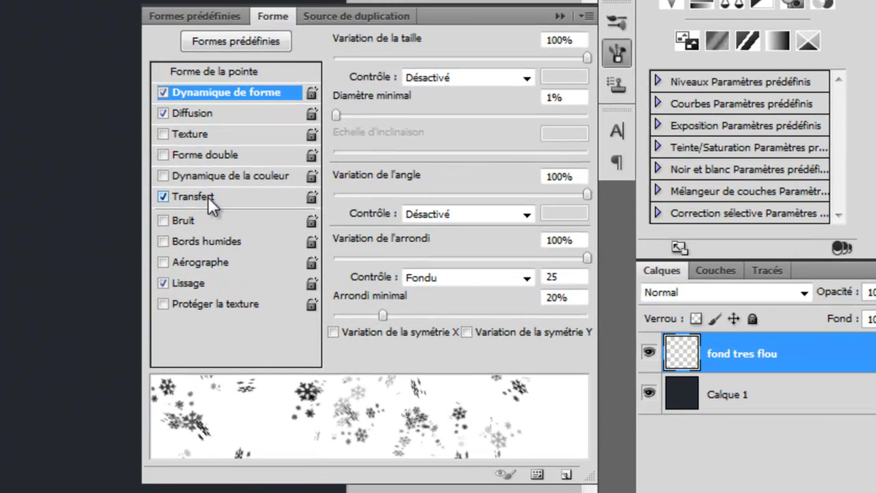
click(208, 196)
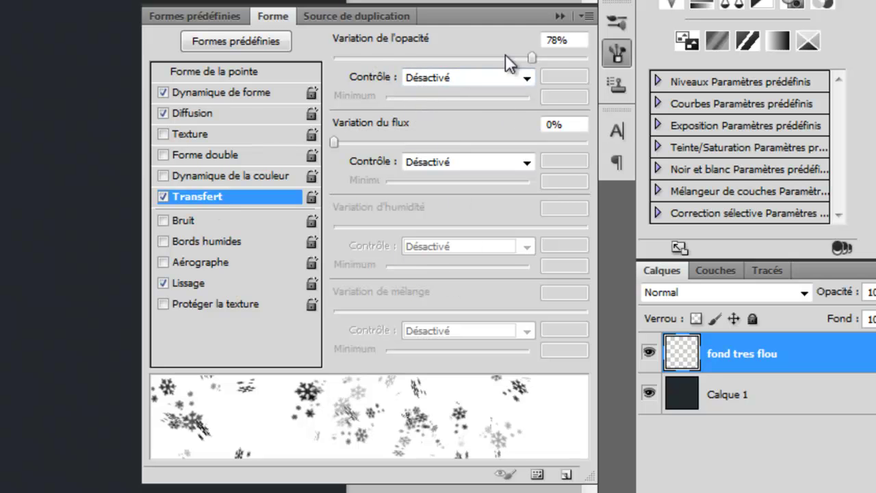
drag(537, 56, 588, 57)
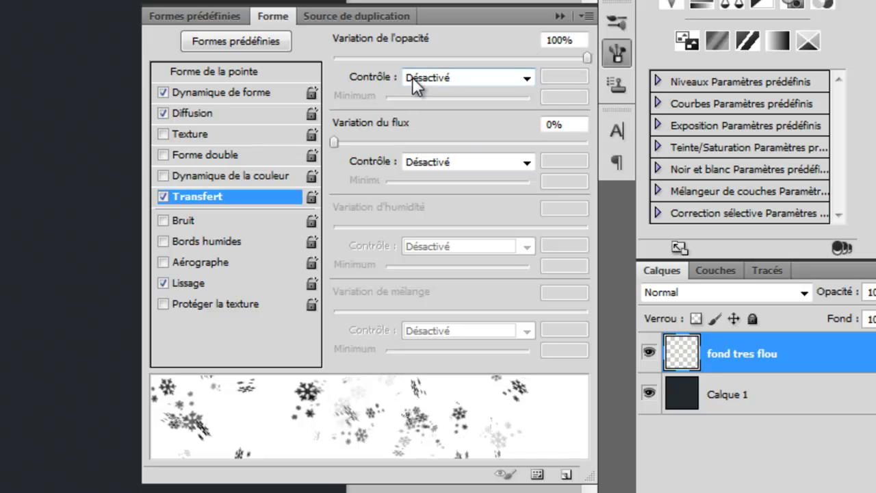
Set the opacity control to Fondu at 25 with a 100% minimum, and collapse the brush settings
click(414, 78)
click(426, 114)
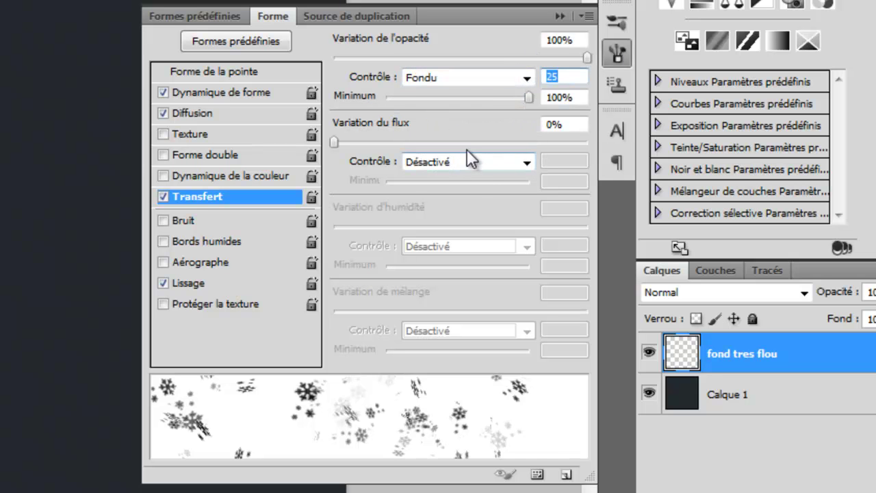
drag(530, 97, 612, 133)
click(559, 15)
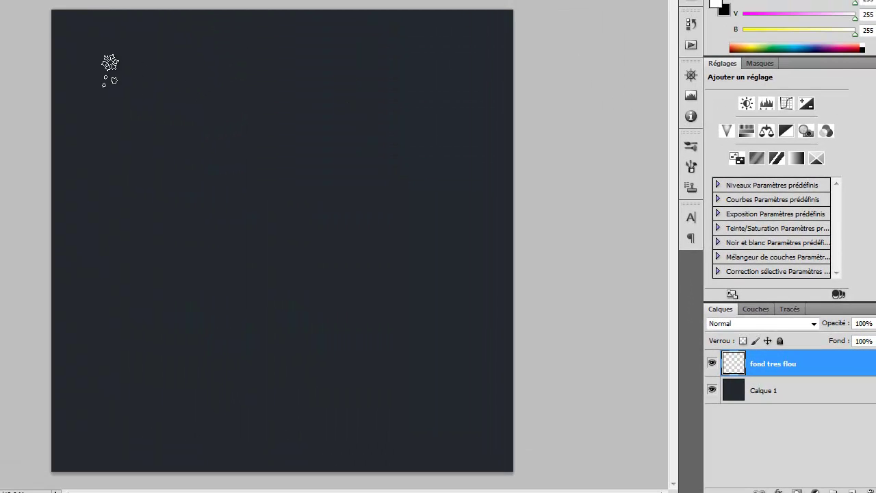
Try stamping and stroking snowflakes of varying opacity all over the canvas, and undo them all
drag(110, 74, 110, 63)
click(373, 264)
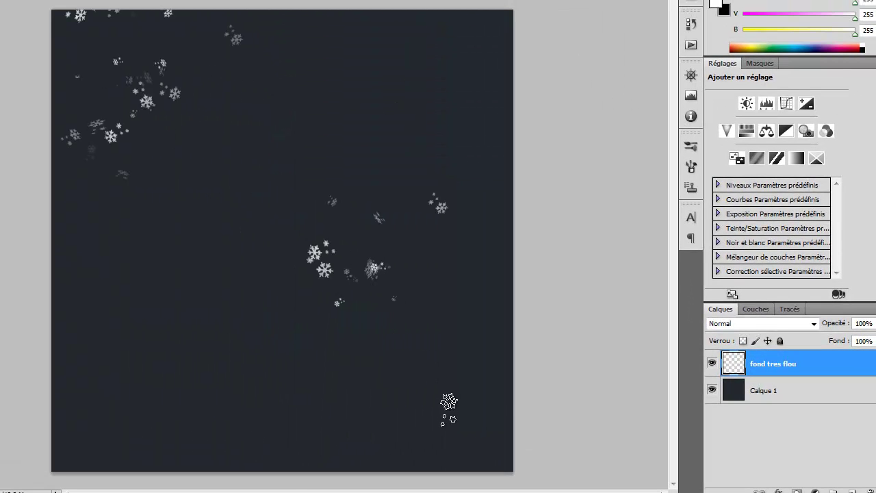
click(446, 404)
click(164, 363)
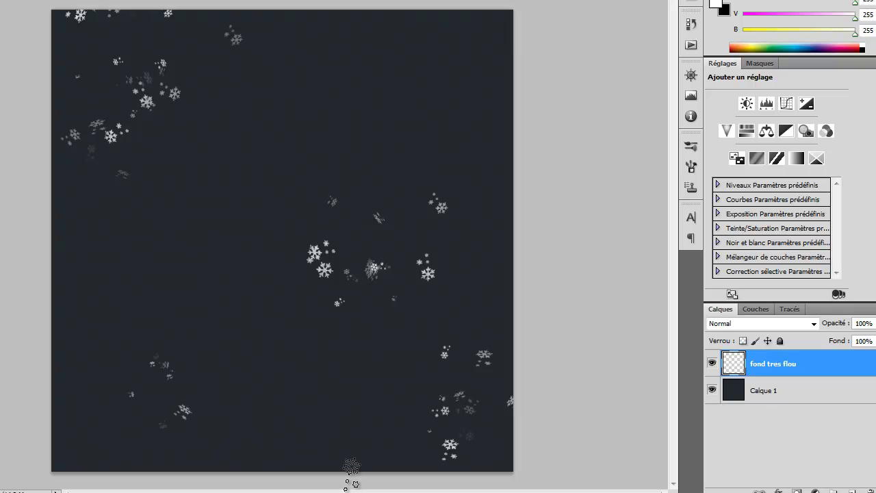
click(207, 238)
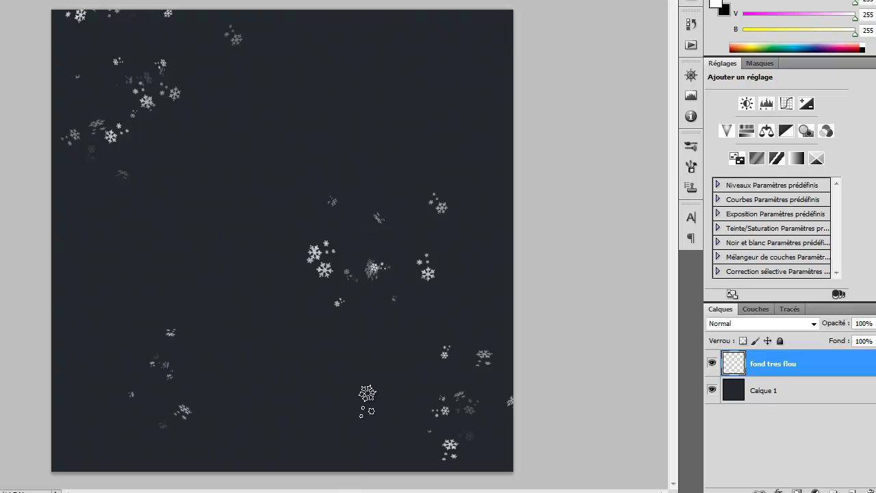
mouse_move(367, 395)
mouse_down()
mouse_move(435, 74)
mouse_move(348, 30)
mouse_up()
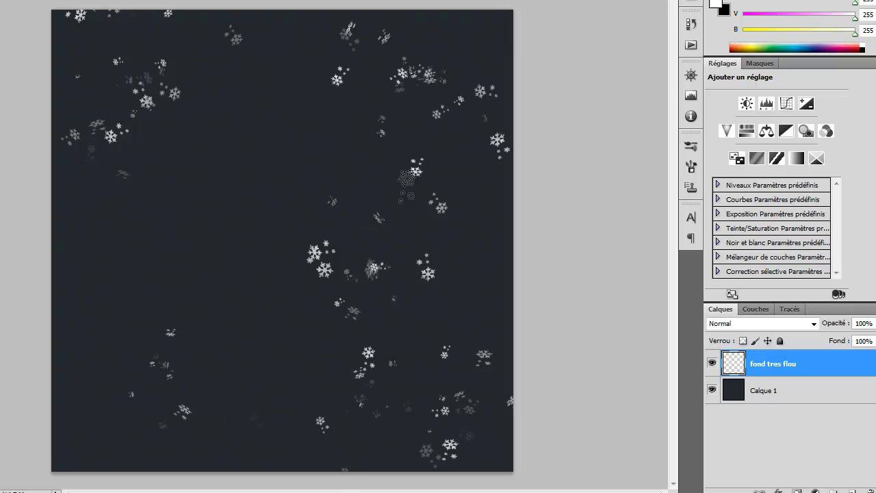
click(215, 198)
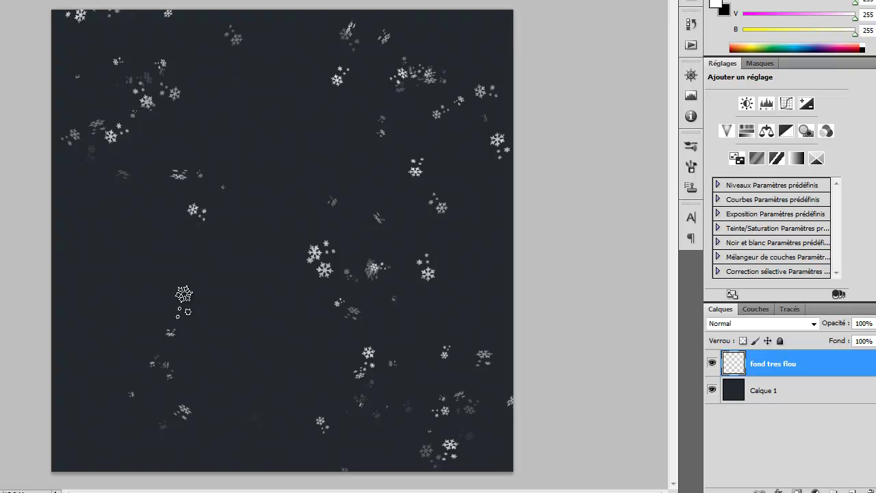
key(ctrl+alt+z)
key(ctrl+alt+z)
key(ctrl+alt+z)
key(ctrl+alt+z)
key(ctrl+alt+z)
key(ctrl+alt+z)
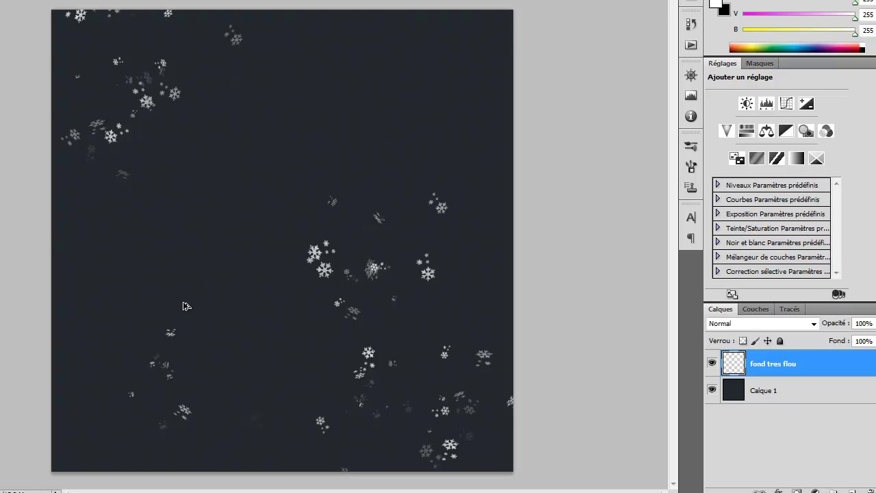
key(ctrl+alt+z)
key(ctrl+alt+z)
key(ctrl+alt+z)
key(ctrl+alt+z)
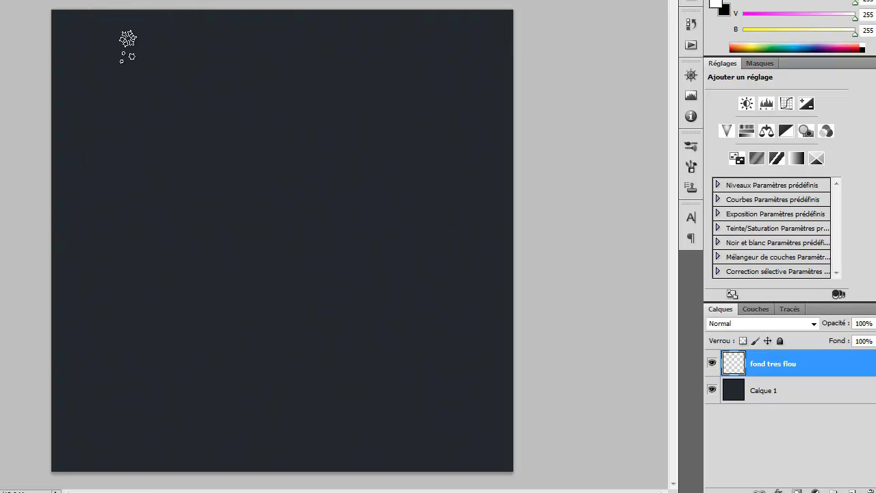
Paint sparse, semi-transparent snowflake clusters across the fond tres flou layer, undoing the stroke that is too dense
drag(401, 83, 401, 103)
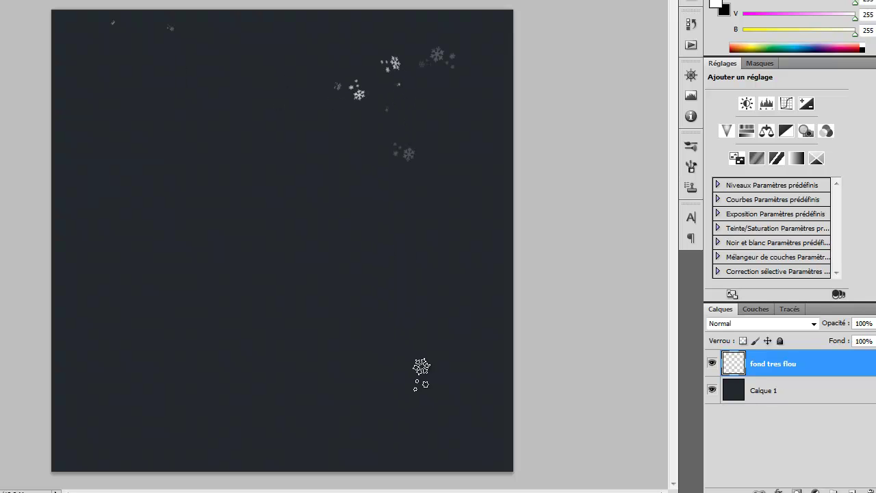
drag(418, 368, 385, 424)
click(112, 422)
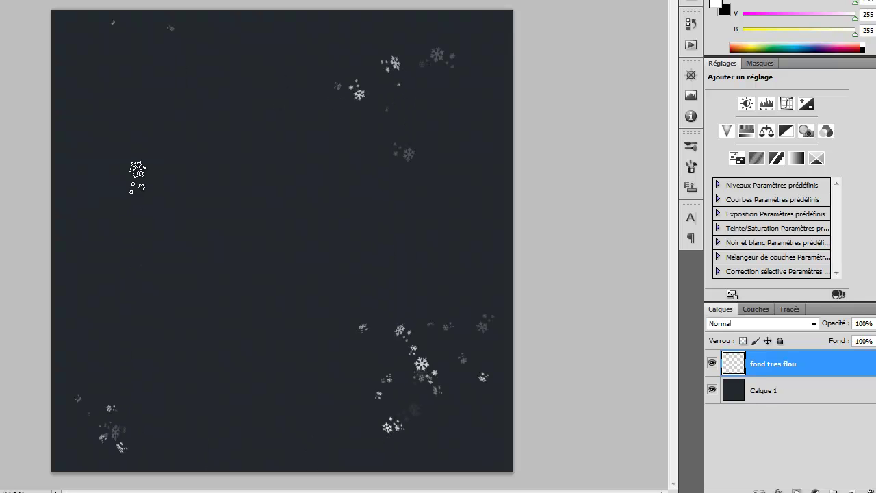
click(138, 178)
mouse_move(208, 273)
mouse_down()
mouse_move(233, 308)
mouse_move(200, 339)
mouse_move(184, 338)
mouse_move(300, 404)
mouse_up()
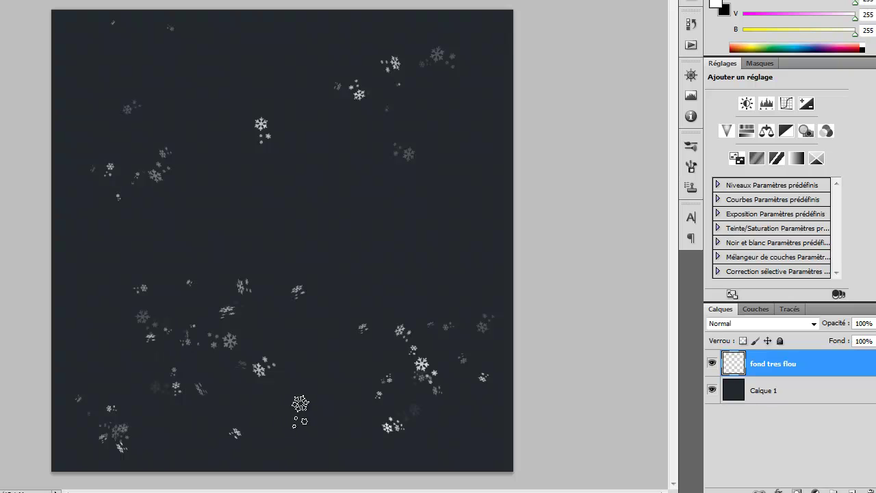
key(ctrl+z)
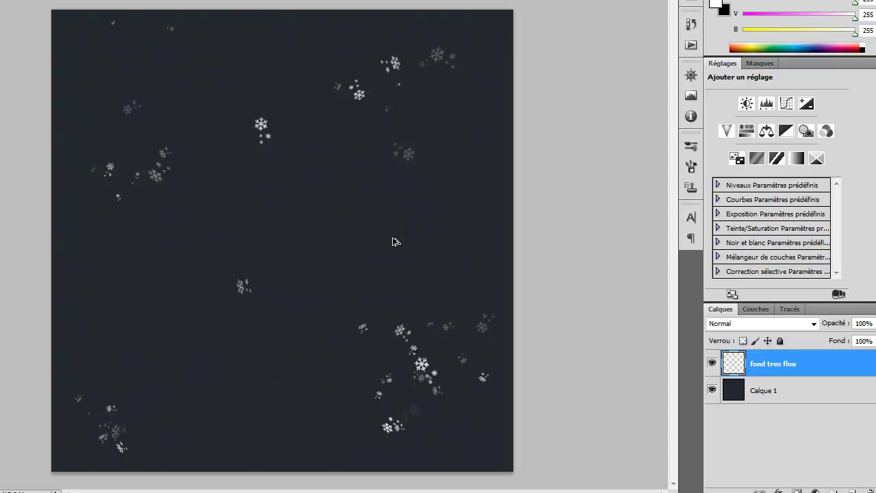
mouse_move(394, 242)
mouse_down()
mouse_move(370, 216)
mouse_move(342, 206)
mouse_move(348, 246)
mouse_move(204, 290)
mouse_move(161, 278)
mouse_move(168, 301)
mouse_up()
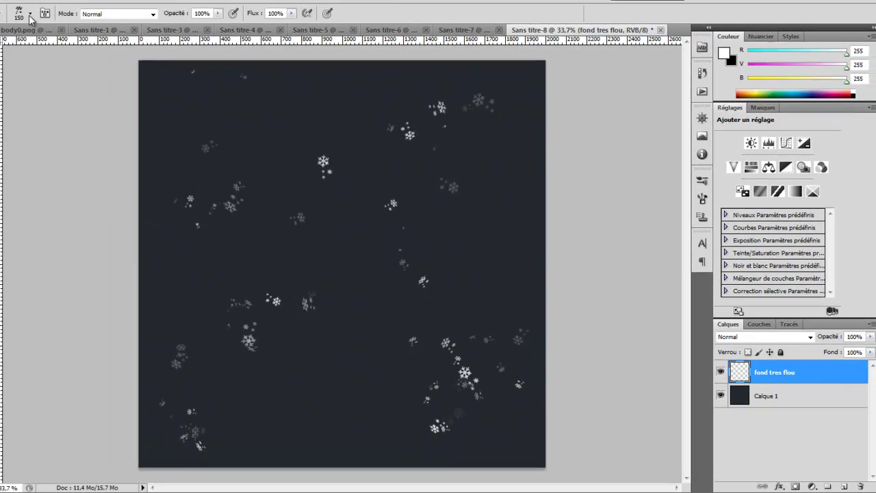
Choose the last 67 px snowflake tip from the brush presets
click(59, 31)
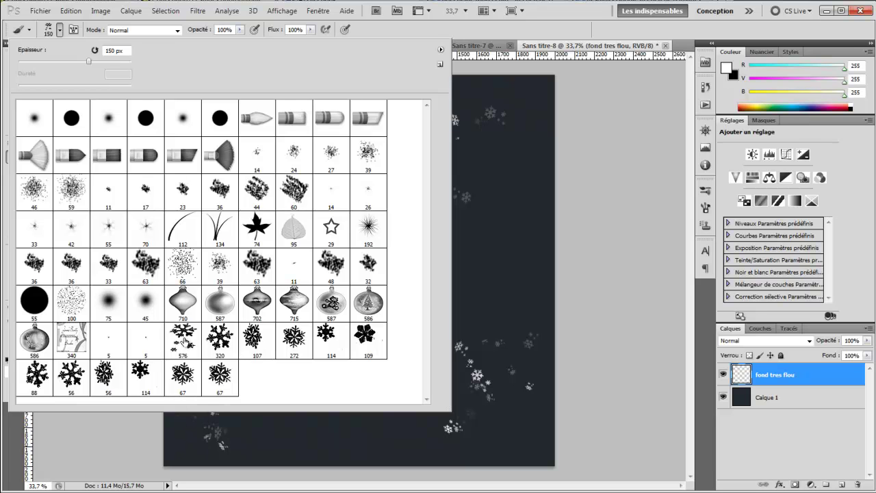
click(219, 383)
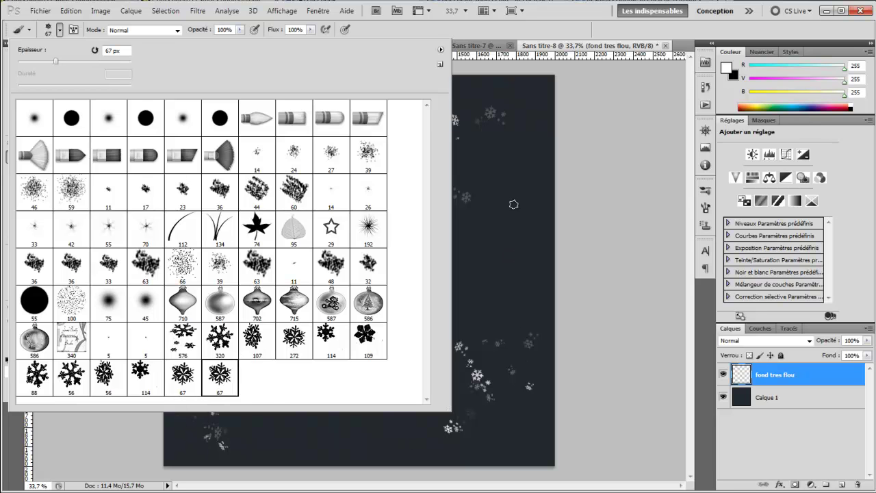
Undo the test stamp and set Dynamique de forme to 100% minimum diameter, 100% roundness variation and 85% minimum roundness
click(514, 179)
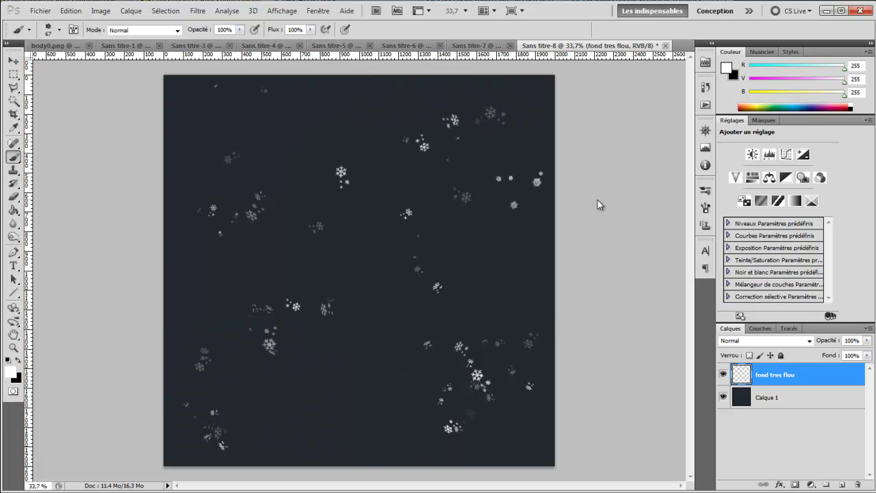
key(ctrl+z)
click(705, 207)
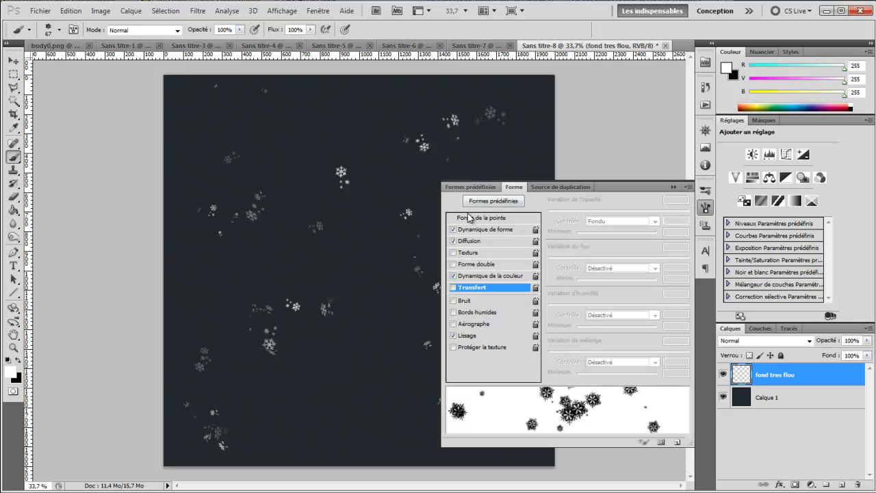
click(487, 230)
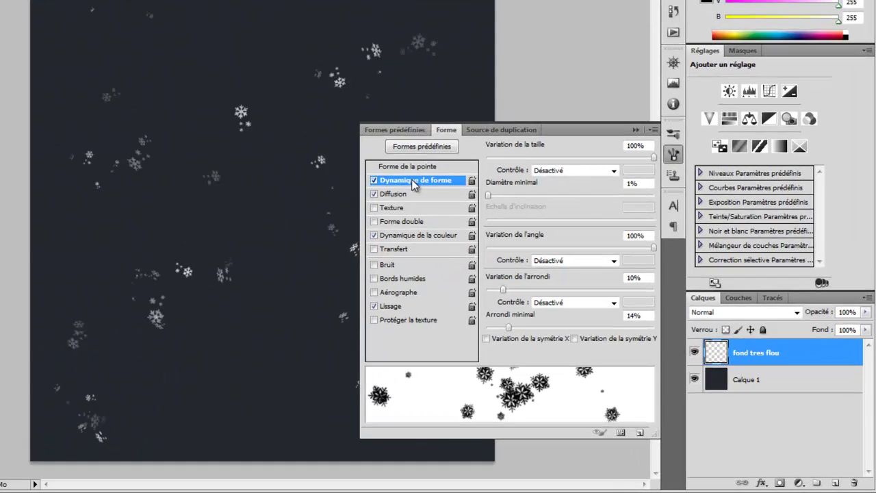
mouse_move(410, 134)
mouse_down()
mouse_move(490, 135)
mouse_move(554, 150)
mouse_move(444, 161)
mouse_move(659, 178)
mouse_up()
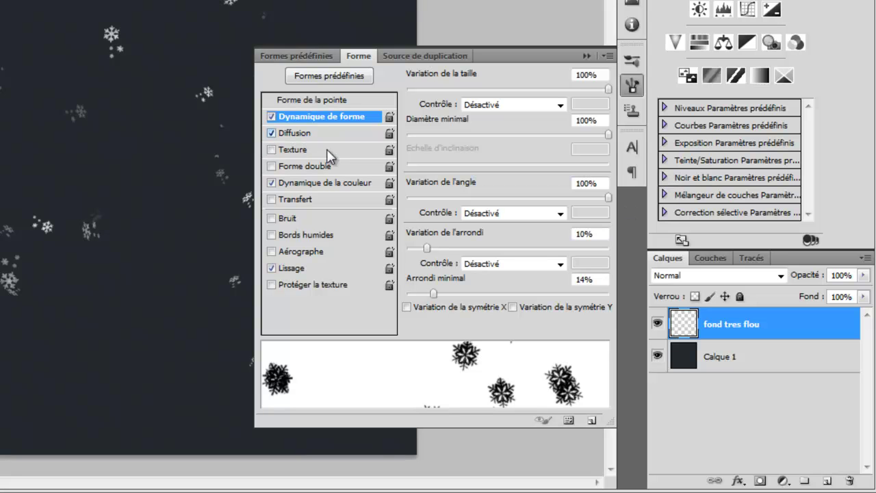
mouse_move(428, 247)
mouse_down()
mouse_move(563, 254)
mouse_move(611, 267)
mouse_up()
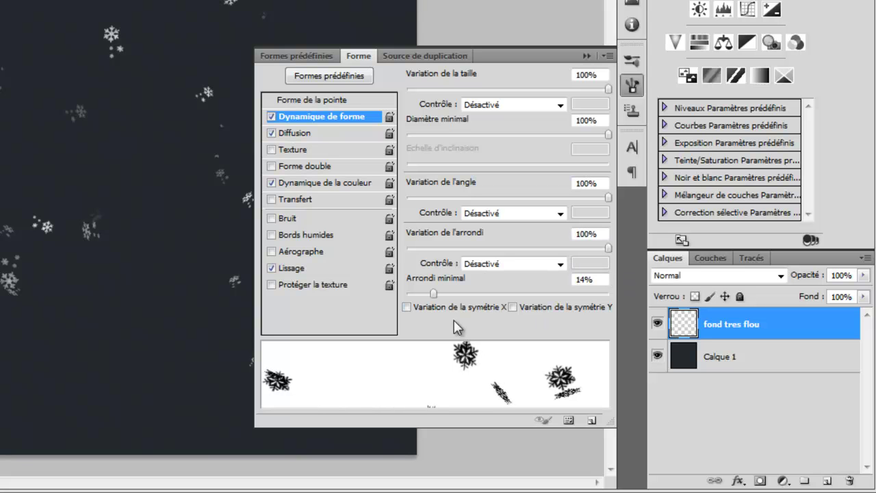
mouse_move(433, 293)
mouse_down()
mouse_move(513, 267)
mouse_move(561, 319)
mouse_move(553, 319)
mouse_move(641, 323)
mouse_move(578, 323)
mouse_up()
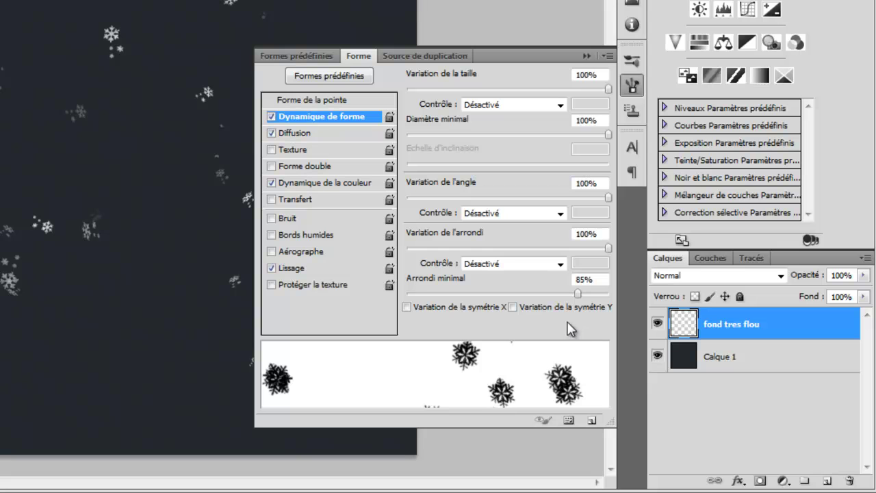
Raise the Diffusion count (Nombre) to 4 and disable Dynamique de la couleur for the brush
click(297, 133)
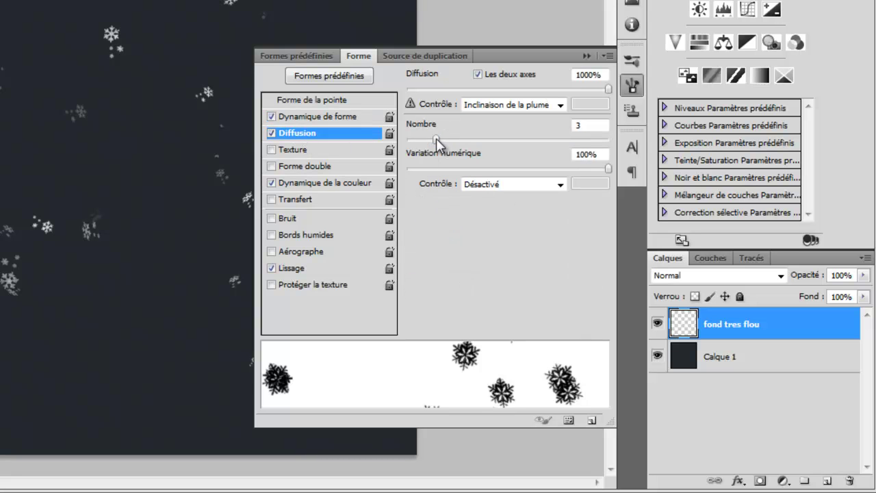
drag(436, 138, 449, 140)
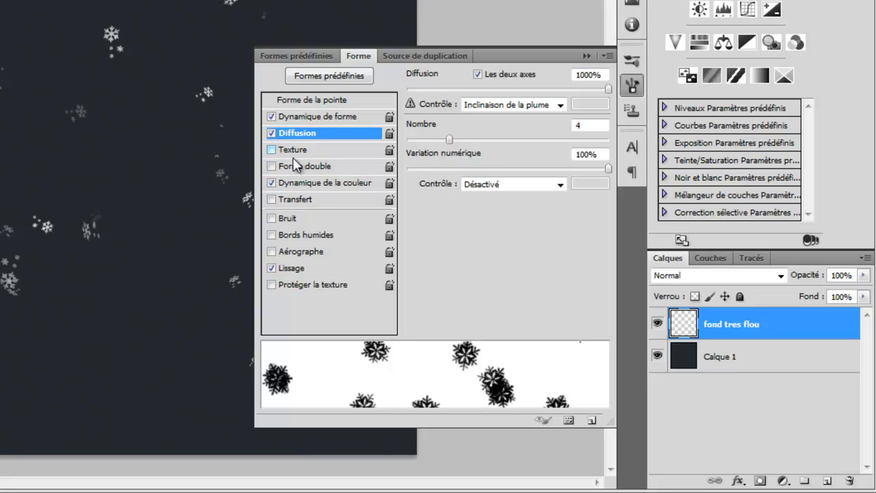
click(332, 183)
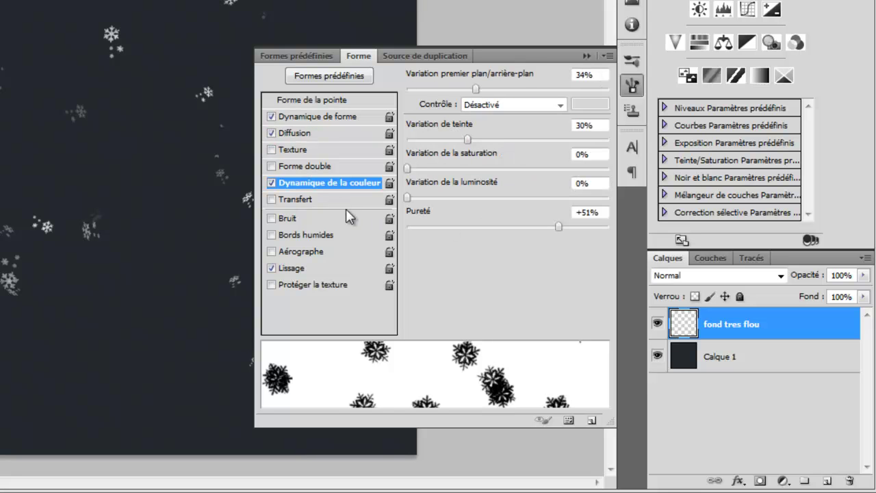
click(272, 183)
Enable Transfert with the opacity control on Fondu at 25, and collapse the brush settings
click(302, 200)
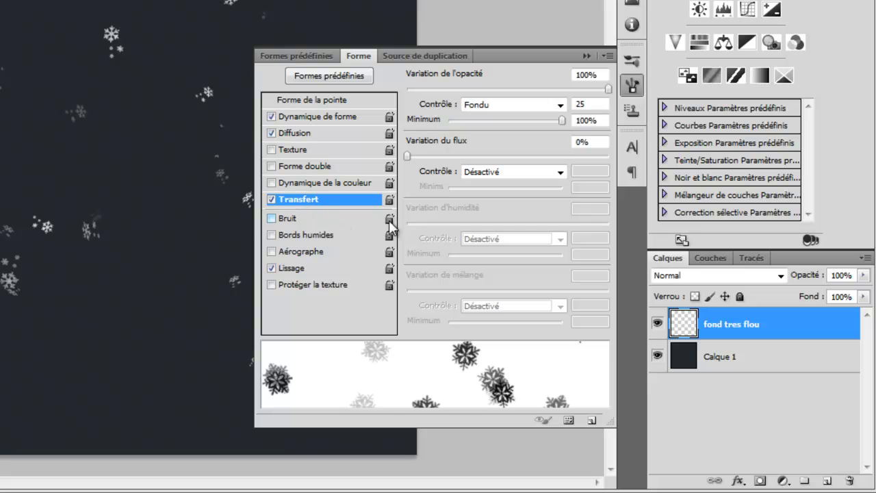
click(472, 107)
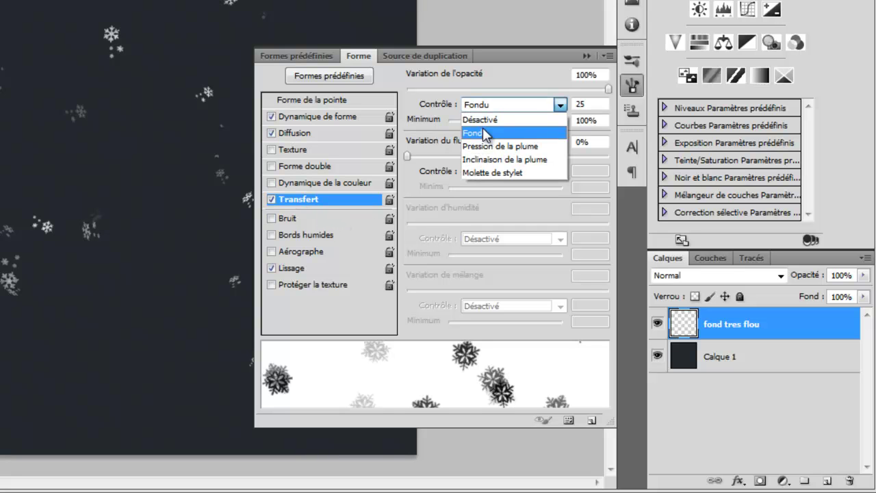
click(482, 132)
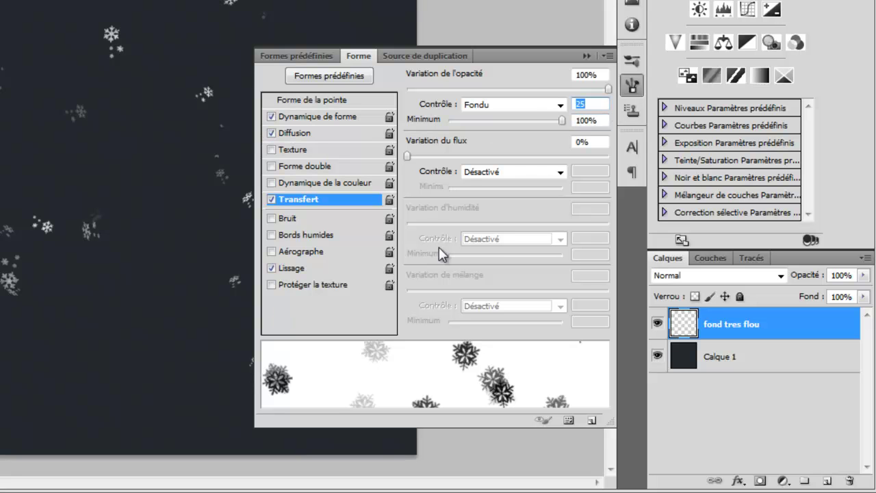
click(587, 55)
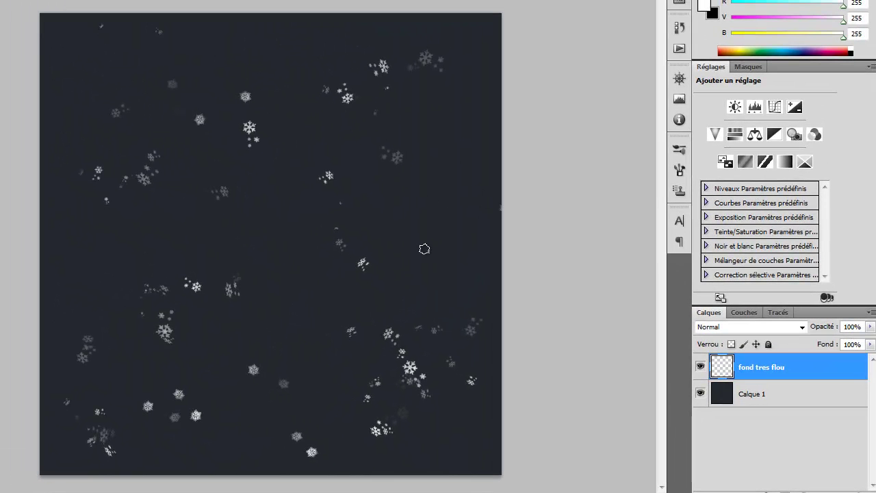
Paint scattered 67 px snowflakes of varying opacity across the whole canvas on the fond tres flou layer
drag(424, 249, 457, 245)
mouse_move(238, 56)
mouse_down()
mouse_move(455, 120)
mouse_move(315, 353)
mouse_move(109, 289)
mouse_move(81, 131)
mouse_move(303, 301)
mouse_move(349, 449)
mouse_up()
drag(235, 219, 269, 255)
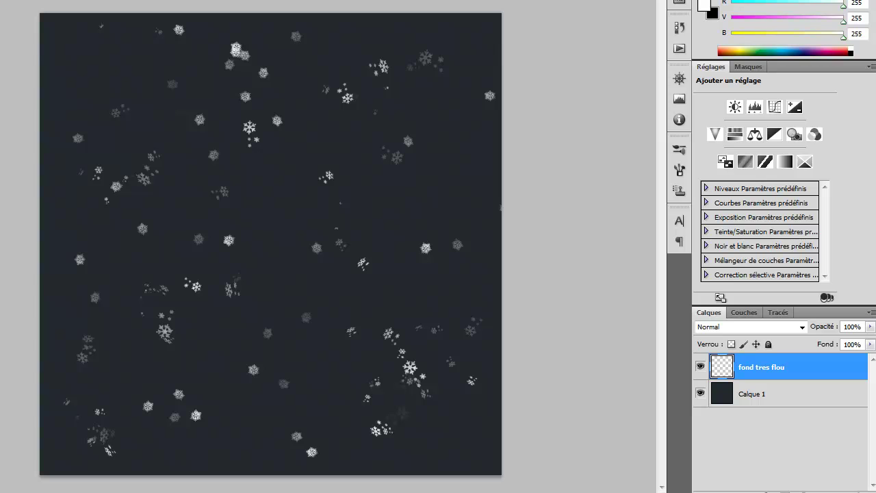
drag(82, 39, 71, 121)
mouse_move(264, 246)
mouse_down()
mouse_move(284, 258)
mouse_move(452, 206)
mouse_up()
Choose the 88 px snowflake tip from the brush presets
click(71, 24)
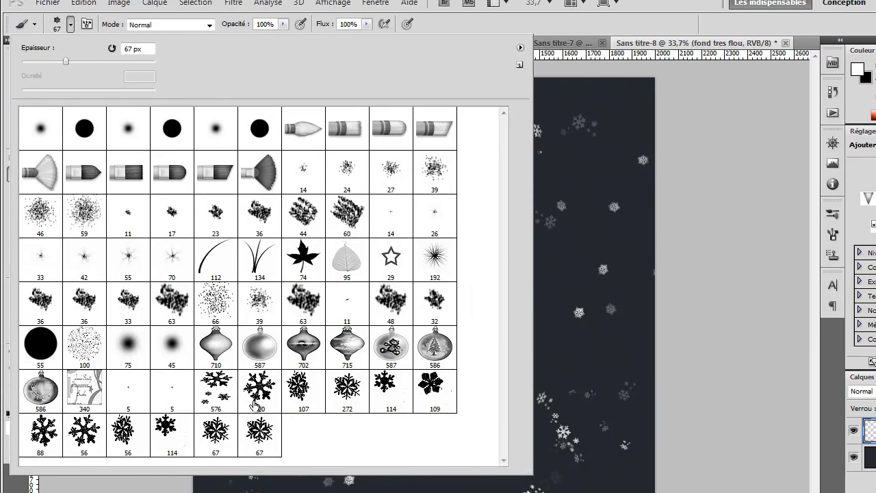
click(50, 450)
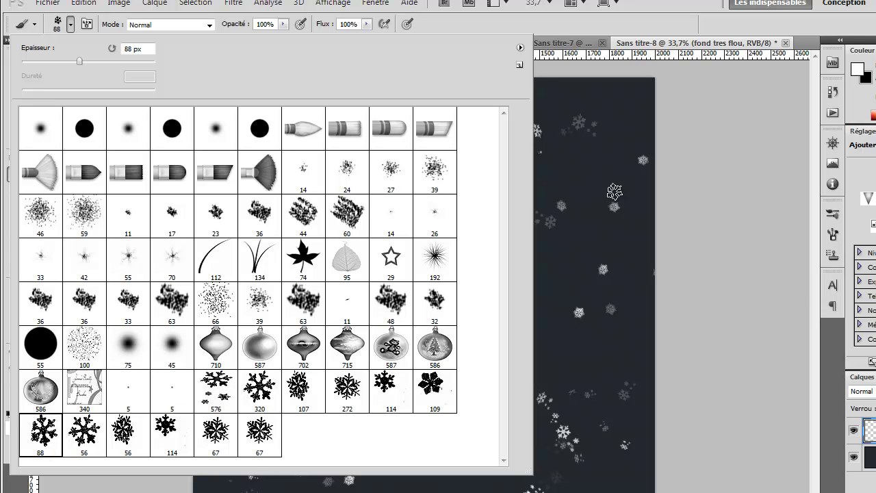
click(610, 167)
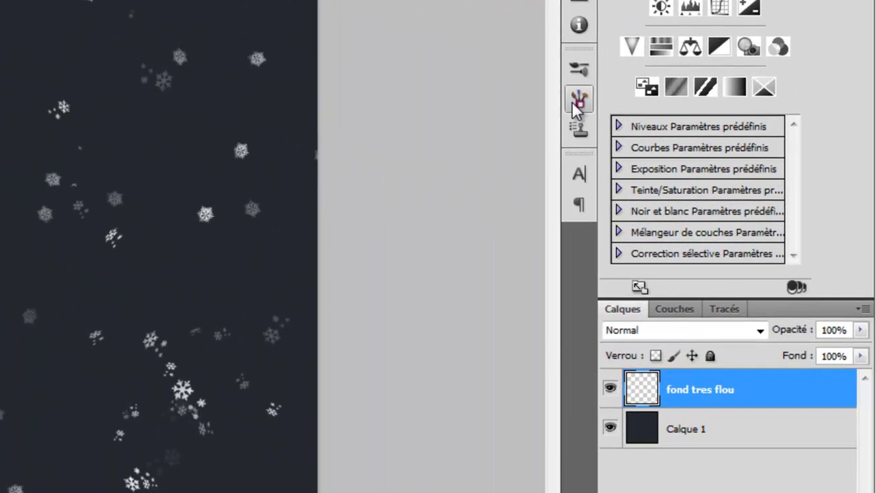
Enable Dynamique de forme, Diffusion and Transfert for the 88 px tip, and collapse the brush settings
click(579, 101)
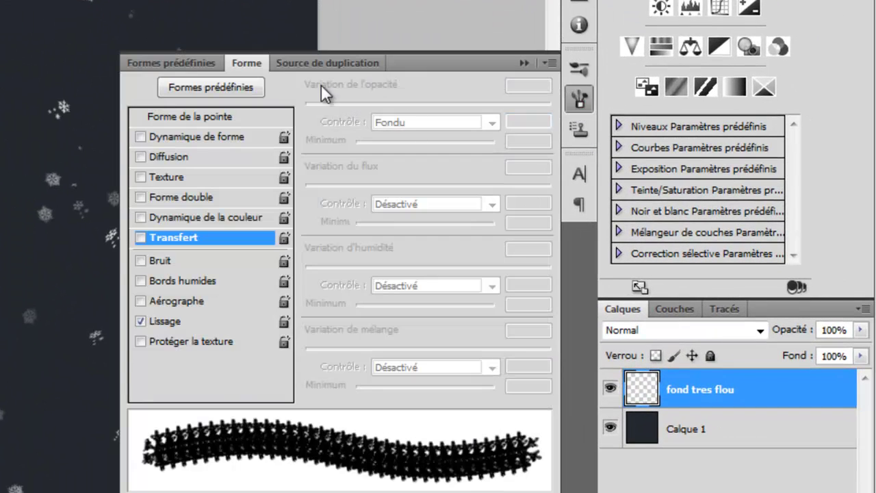
click(141, 137)
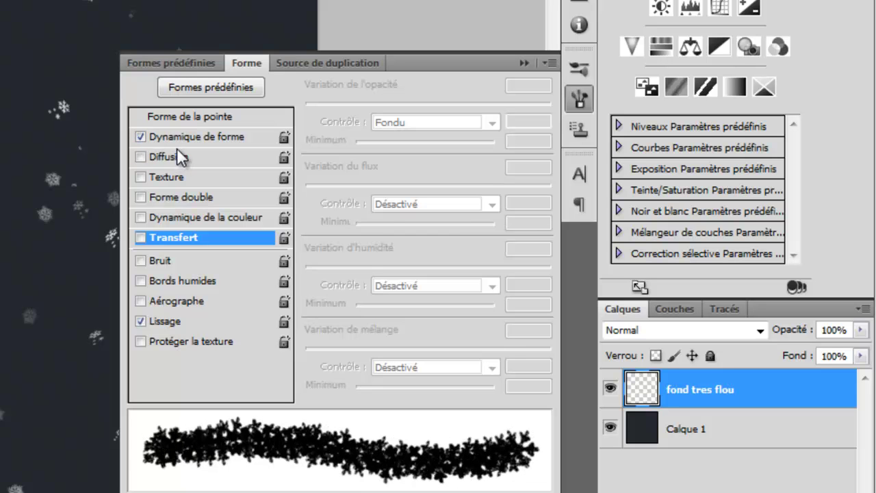
click(182, 138)
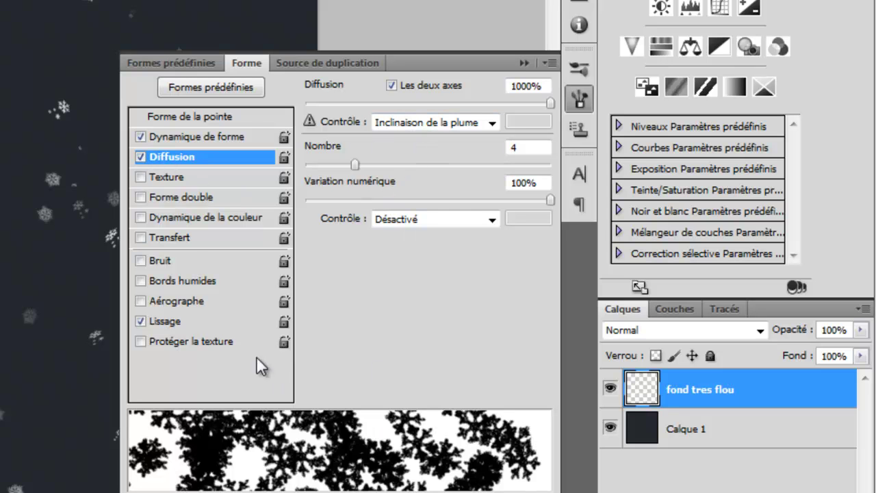
click(161, 237)
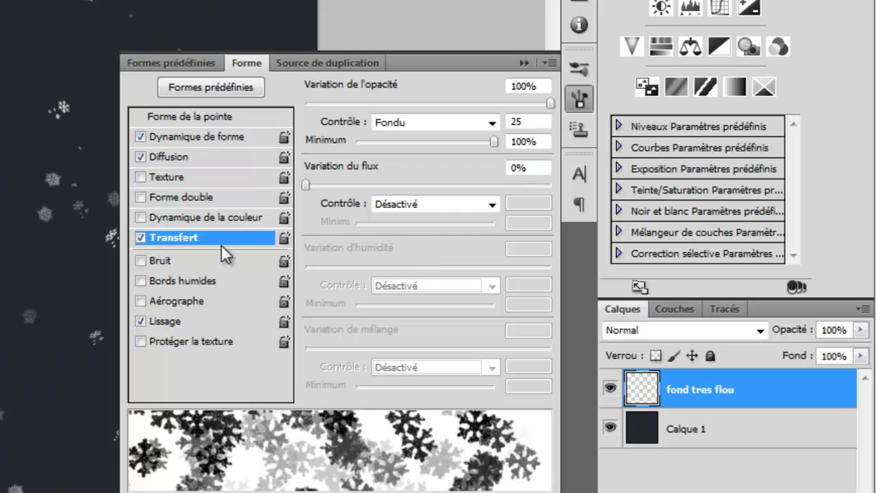
click(574, 100)
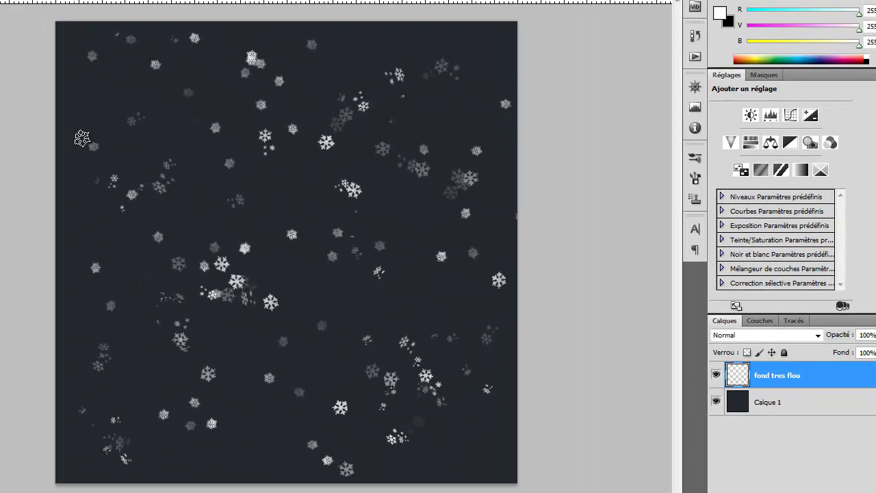
Paint larger 88 px snowflakes of varying opacity over the canvas, filling the empty areas of the fond tres flou layer
mouse_move(146, 315)
mouse_down()
mouse_move(127, 419)
mouse_move(108, 271)
mouse_move(191, 351)
mouse_move(246, 329)
mouse_move(309, 358)
mouse_move(320, 260)
mouse_move(414, 305)
mouse_move(358, 251)
mouse_move(193, 153)
mouse_move(335, 170)
mouse_move(349, 80)
mouse_move(425, 150)
mouse_move(408, 180)
mouse_move(467, 381)
mouse_up()
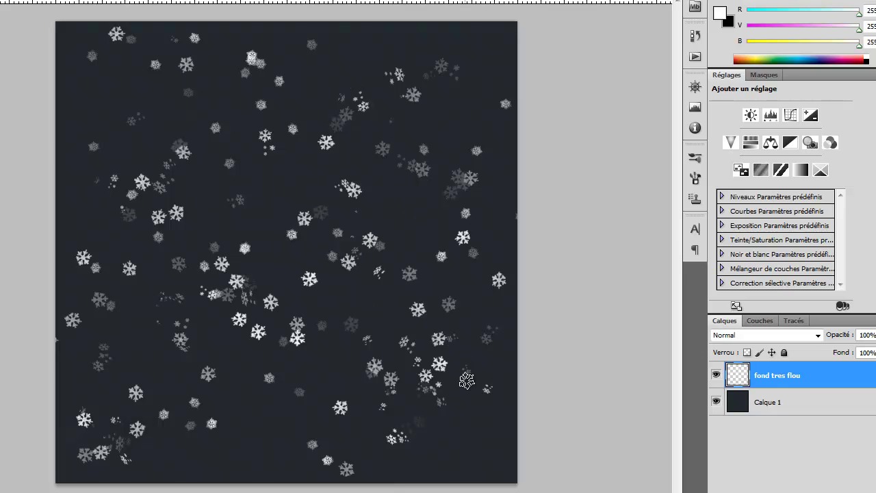
drag(250, 446, 221, 458)
mouse_move(261, 423)
mouse_down()
mouse_move(288, 452)
mouse_move(294, 446)
mouse_up()
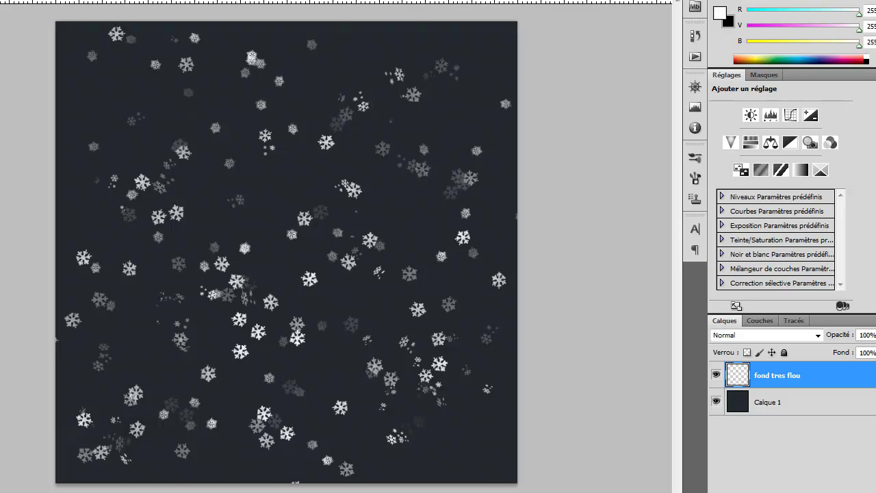
key(ctrl+plus)
key(ctrl+plus)
key(ctrl+plus)
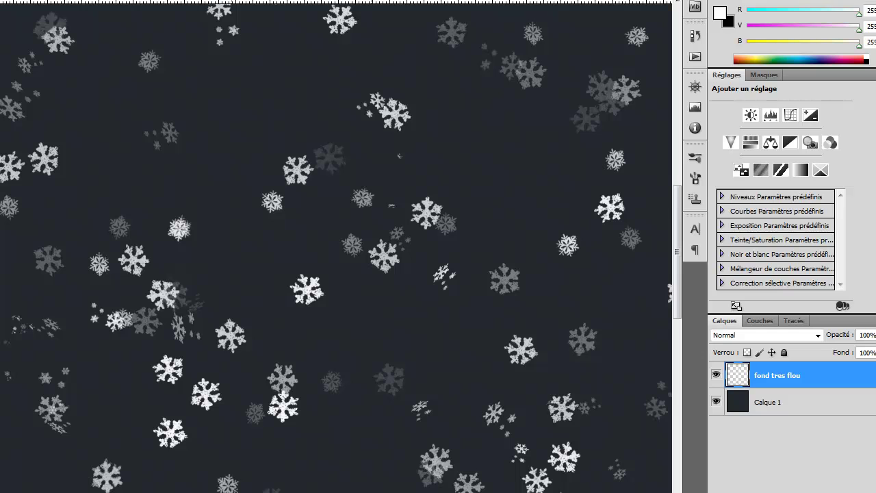
click(219, 145)
click(219, 144)
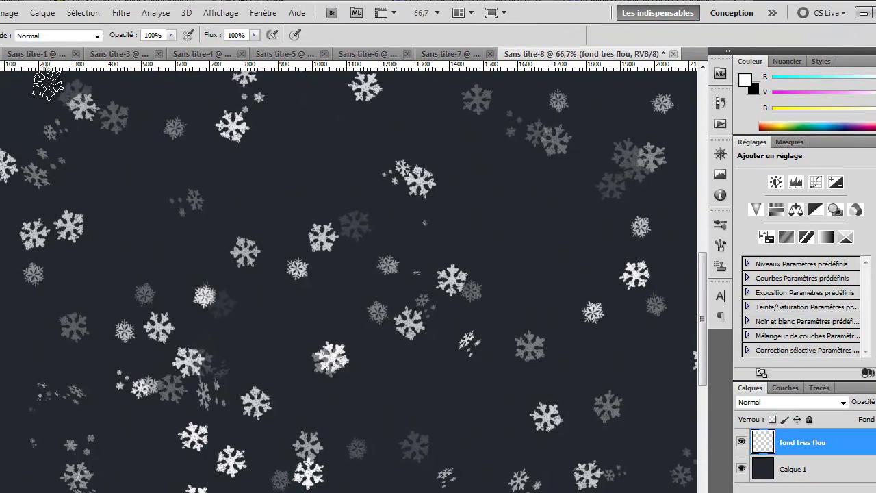
Apply a strong Gaussian blur (Flou gaussien) to the fond tres flou layer, turning its snowflakes into soft spots
click(121, 13)
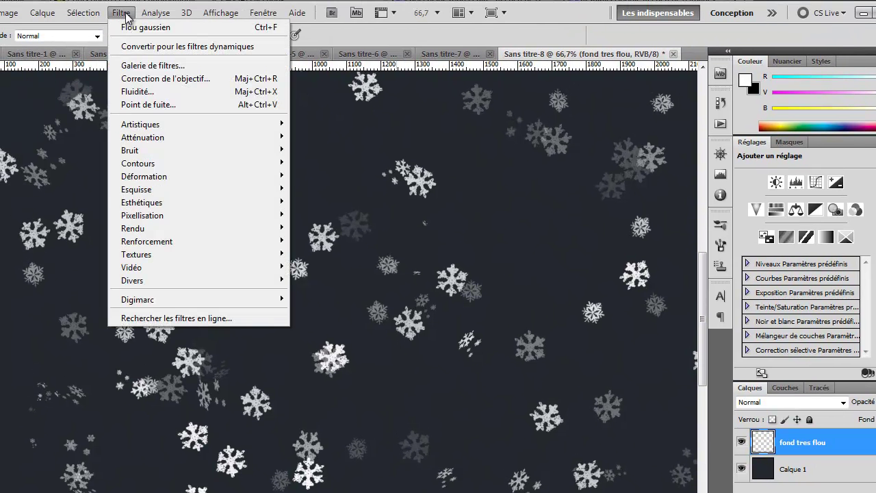
mouse_move(267, 137)
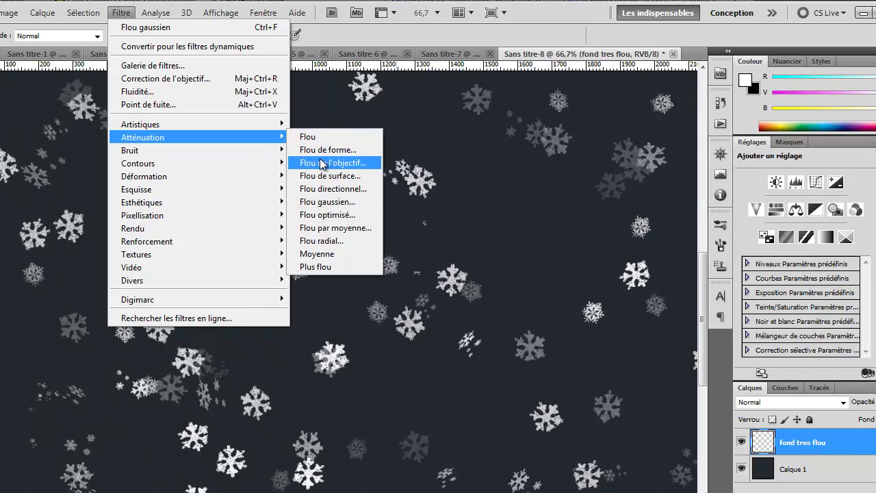
click(323, 201)
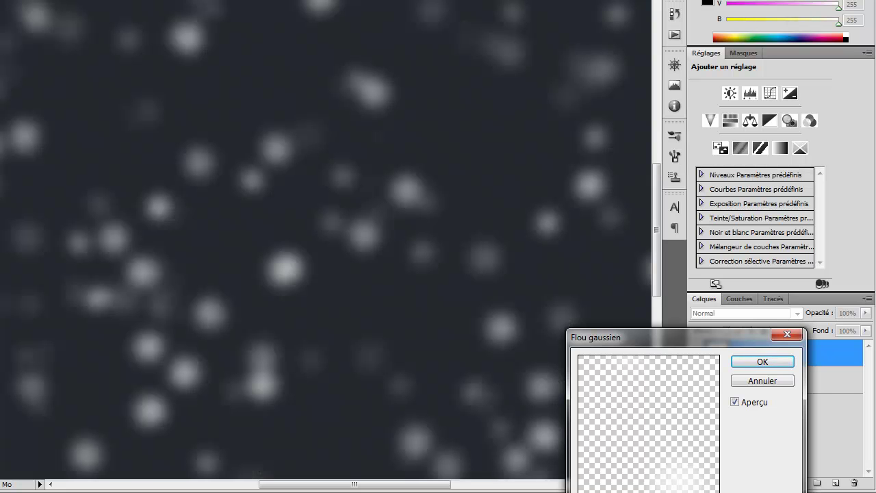
click(752, 362)
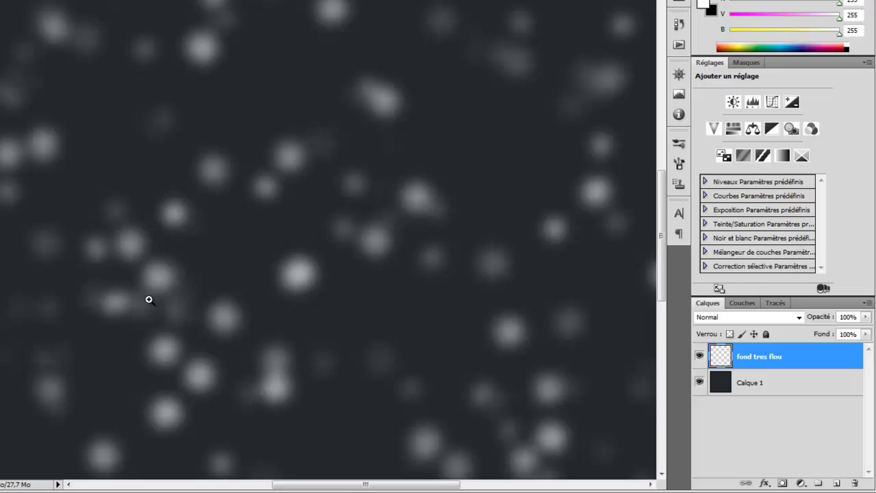
Add a new empty layer above the fond tres flou layer
alt+click(133, 295)
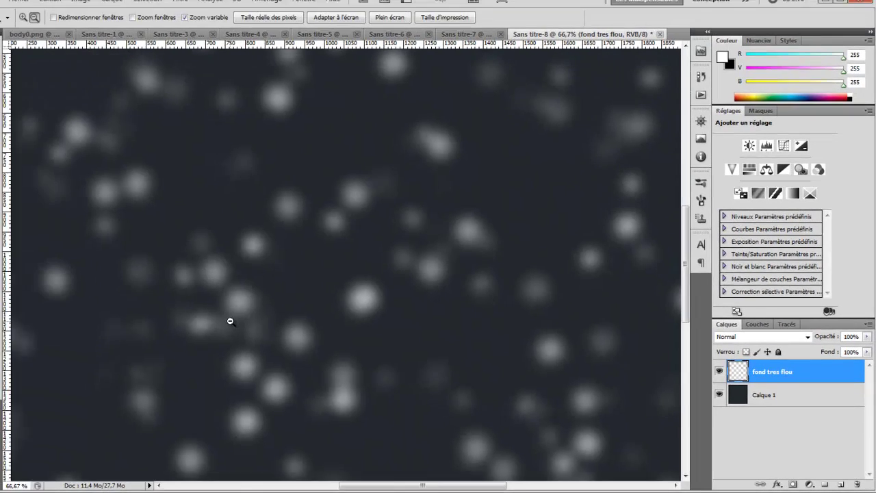
alt+click(133, 295)
alt+click(133, 295)
click(293, 237)
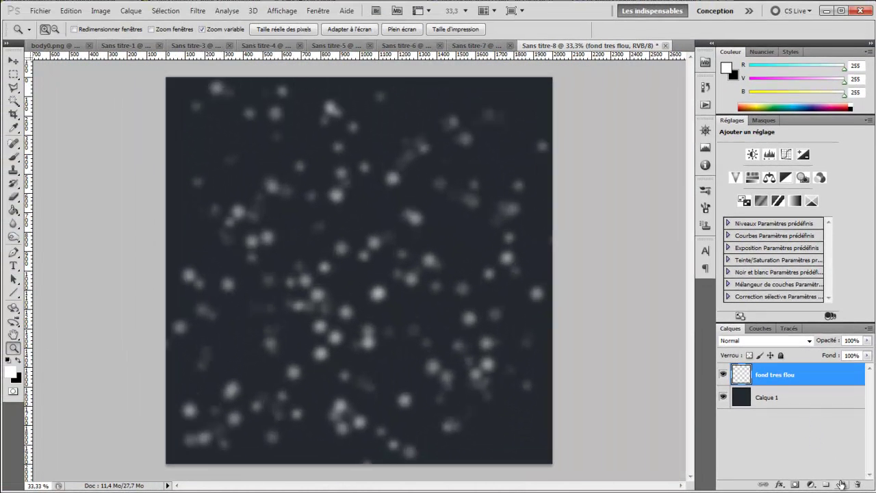
click(841, 484)
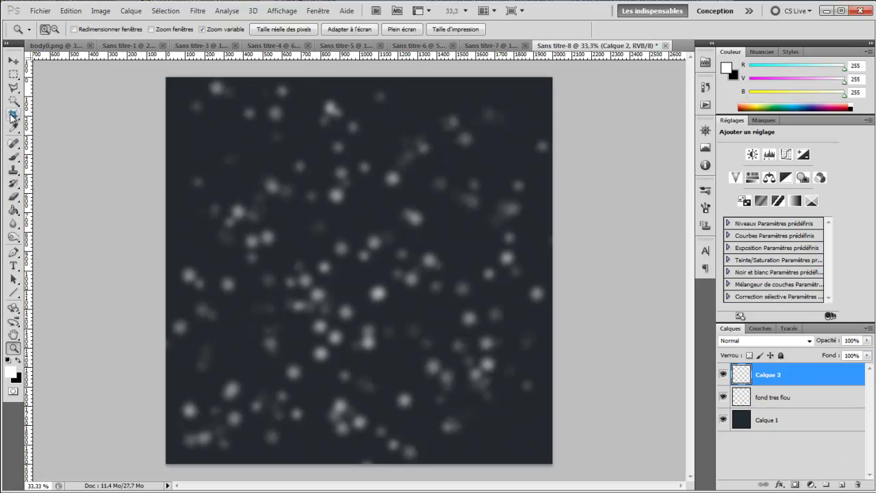
Paint a few sharp 88 px snowflakes of varying opacity on Calque 2, undoing the dense diagonal stroke
click(14, 156)
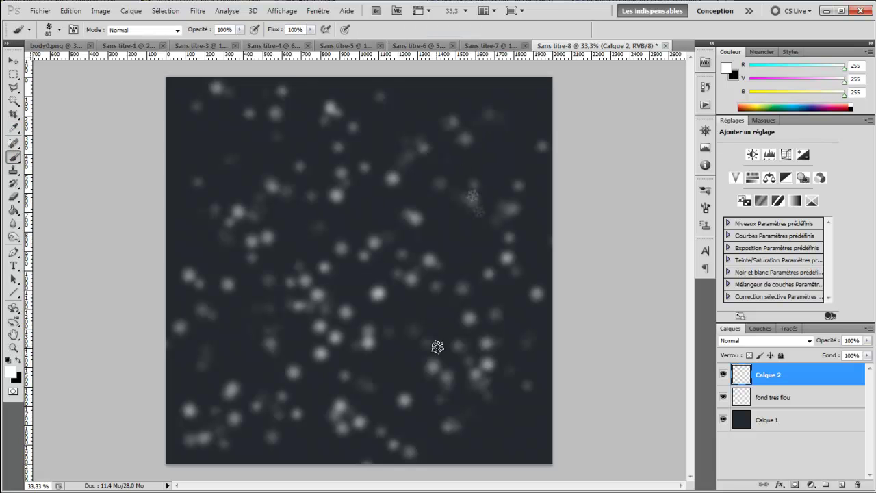
click(437, 347)
click(211, 182)
click(253, 370)
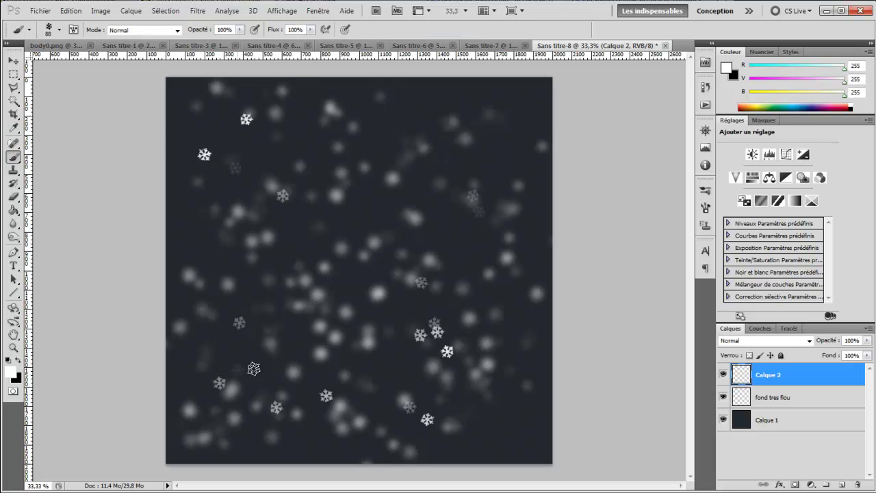
click(483, 134)
mouse_move(265, 152)
mouse_down()
mouse_move(374, 294)
mouse_move(389, 390)
mouse_up()
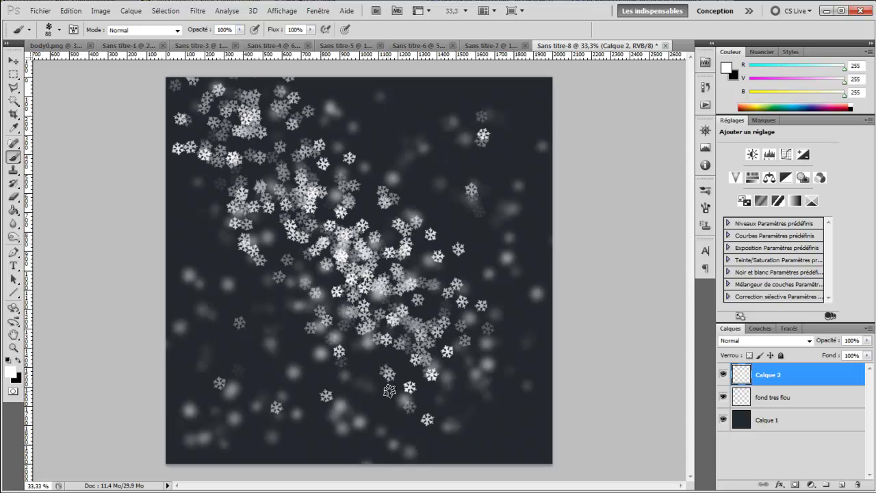
key(ctrl+z)
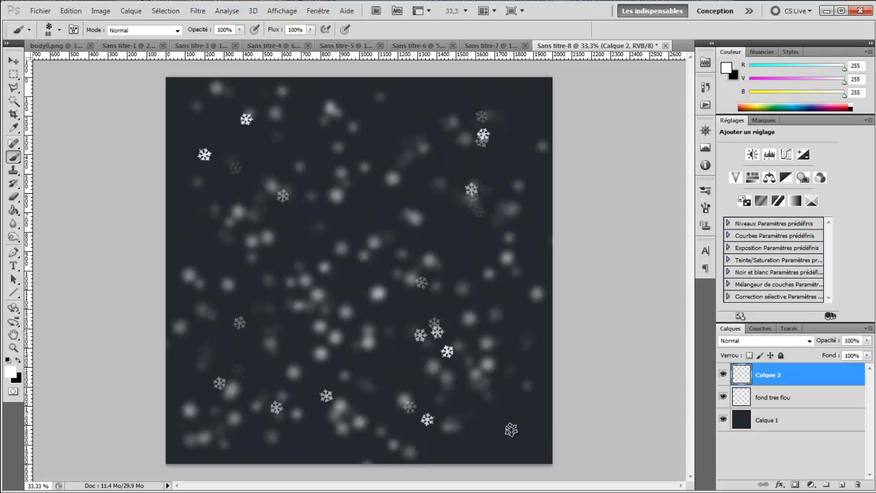
Set the 88 px tip's Diffusion to Nombre 1 and Variation numérique 19%, and collapse the brush settings
click(705, 208)
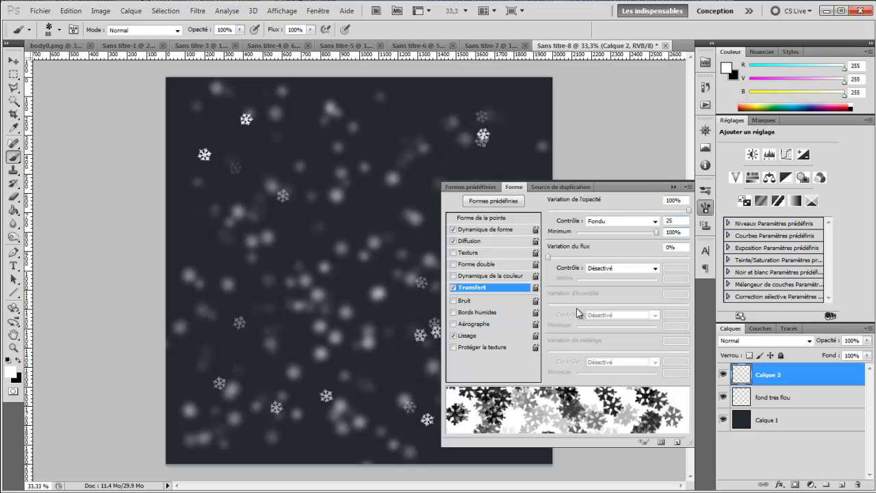
click(476, 242)
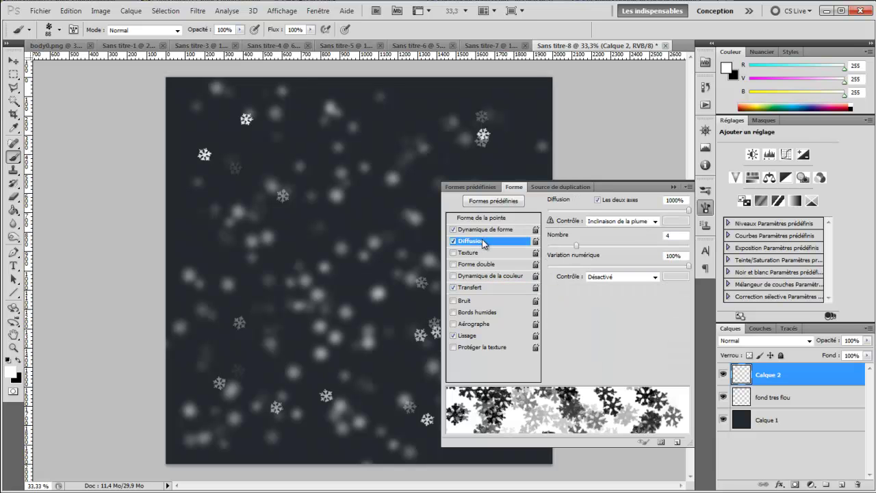
drag(576, 256, 551, 250)
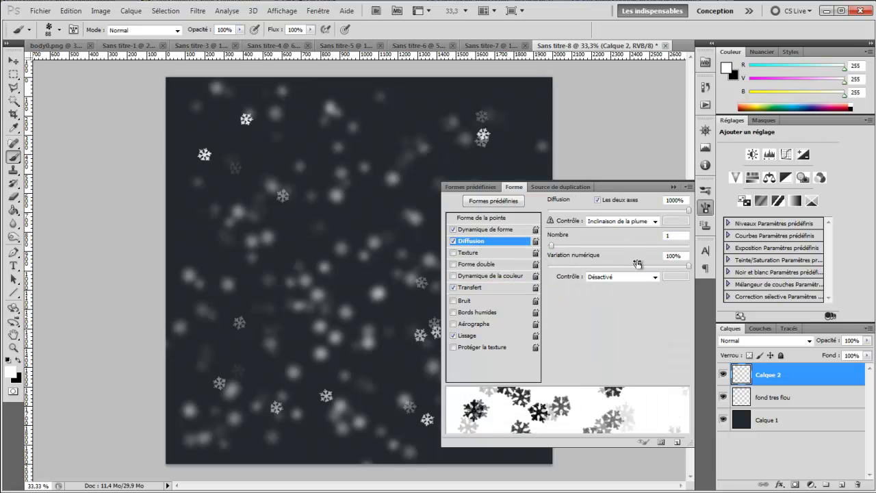
mouse_move(608, 267)
mouse_down()
mouse_move(631, 274)
mouse_move(573, 278)
mouse_move(582, 272)
mouse_up()
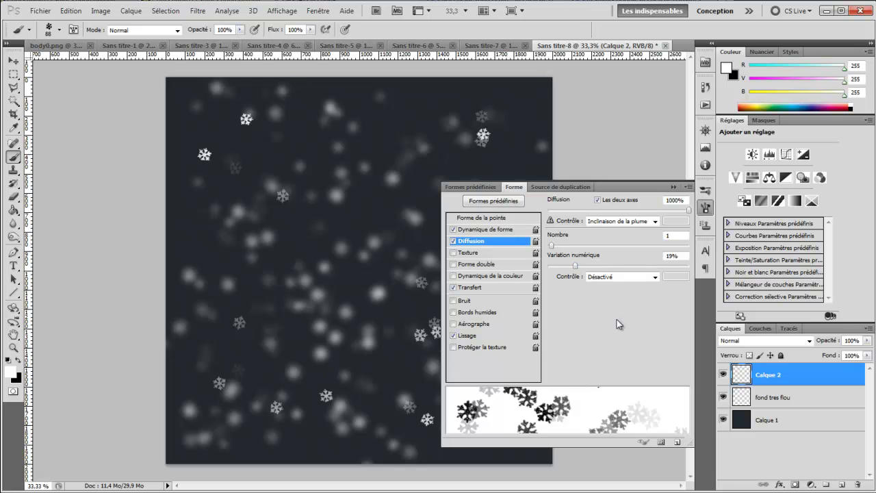
click(674, 187)
Try painting long strokes of scattered snowflakes across the canvas, and undo them
mouse_move(164, 141)
mouse_down()
mouse_move(202, 127)
mouse_move(323, 153)
mouse_move(406, 359)
mouse_move(488, 387)
mouse_move(422, 407)
mouse_move(199, 338)
mouse_move(259, 274)
mouse_move(379, 332)
mouse_move(369, 433)
mouse_up()
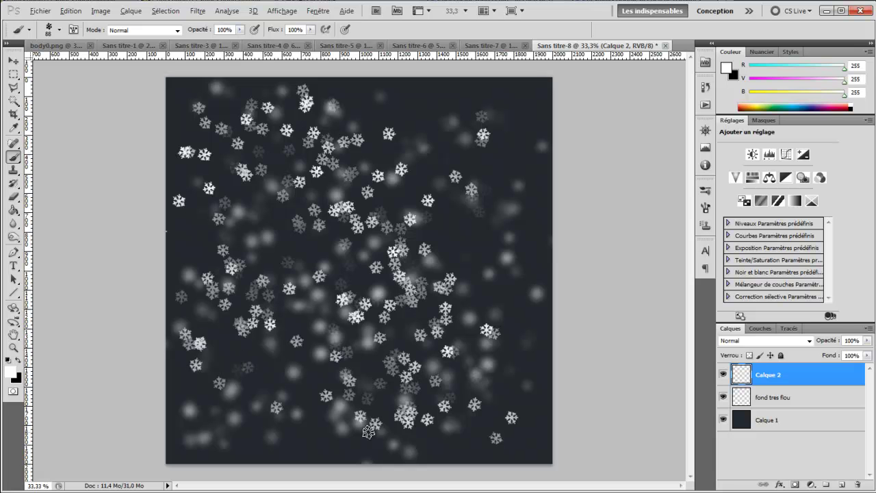
key(ctrl+alt+z)
key(ctrl+alt+z)
key(ctrl+alt+z)
key(ctrl+alt+z)
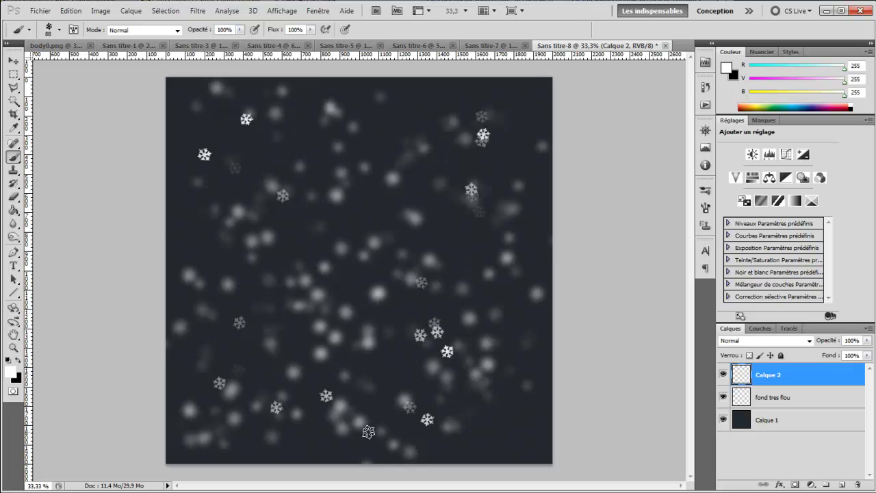
Try a Diffusion Variation numérique of 0% with a test stroke over the canvas, and undo the stroke
click(705, 207)
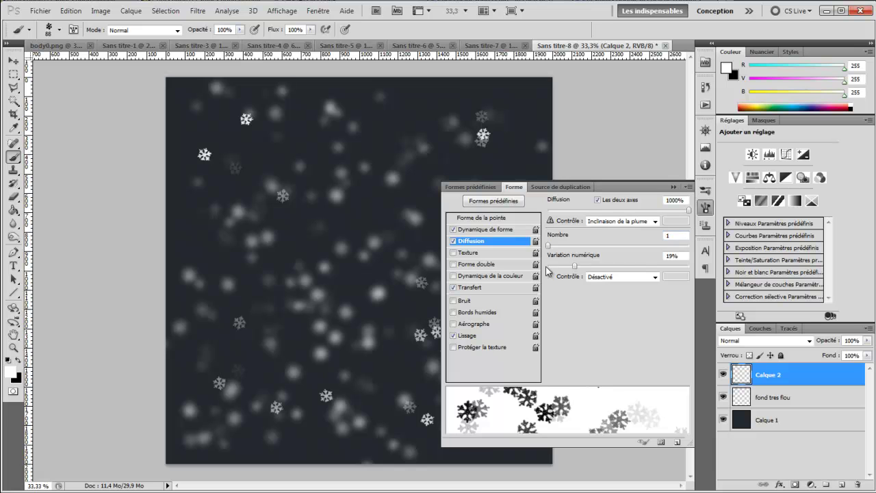
drag(575, 269, 525, 279)
drag(256, 168, 362, 401)
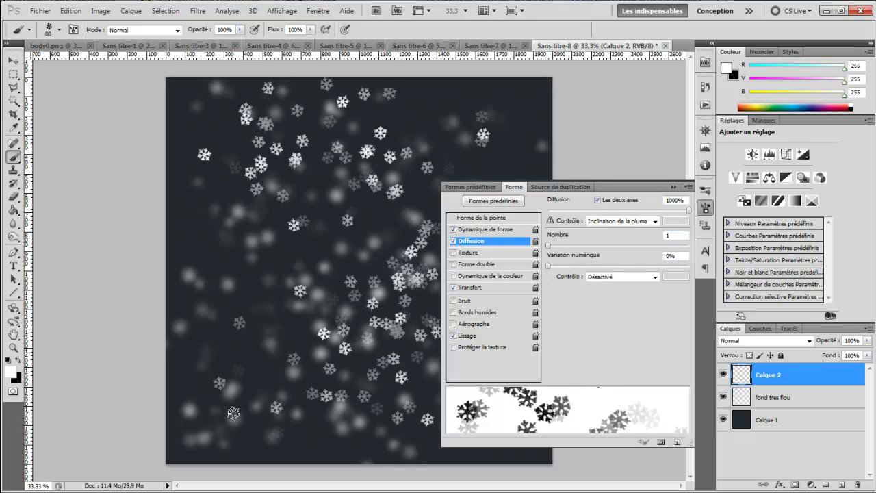
key(ctrl+alt+z)
key(ctrl+alt+z)
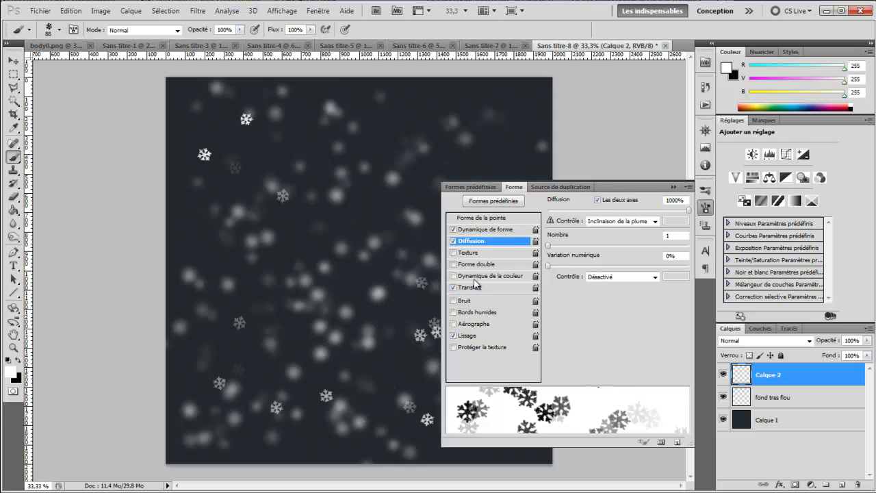
Set the 88 px tip's Diffusion to Nombre 5 and Variation numérique 100%, and collapse the brush settings
click(569, 245)
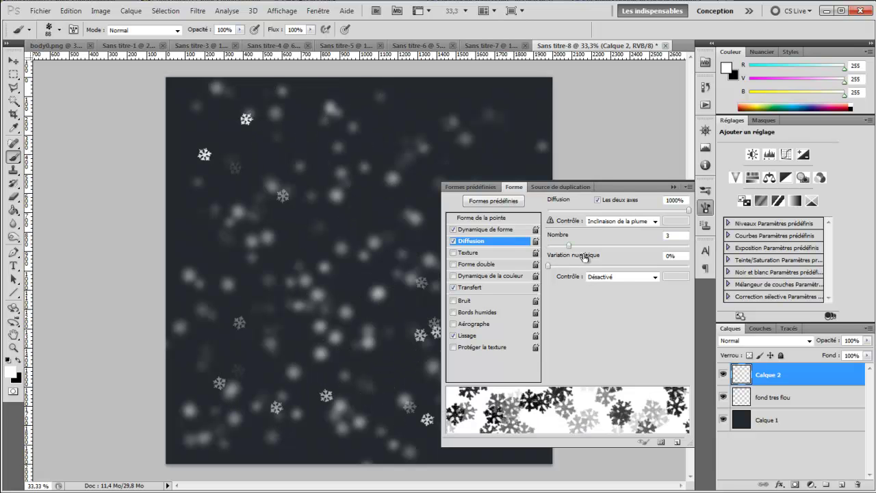
drag(584, 257, 591, 257)
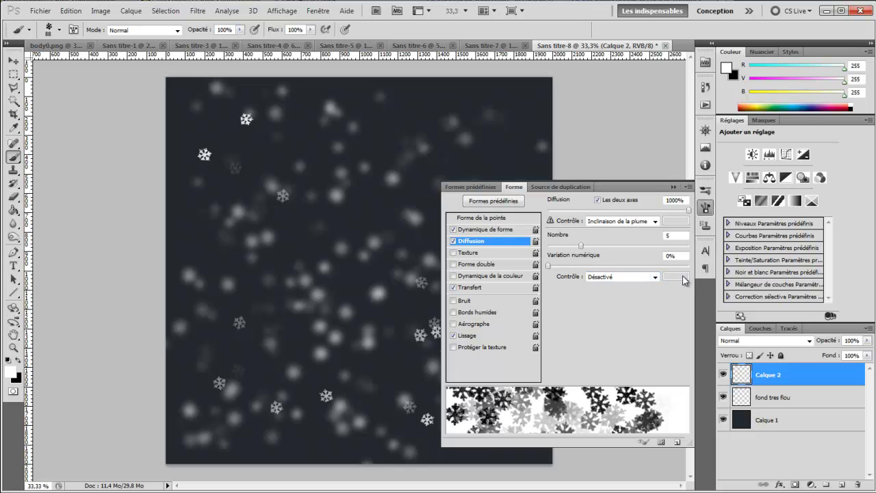
drag(680, 267, 719, 327)
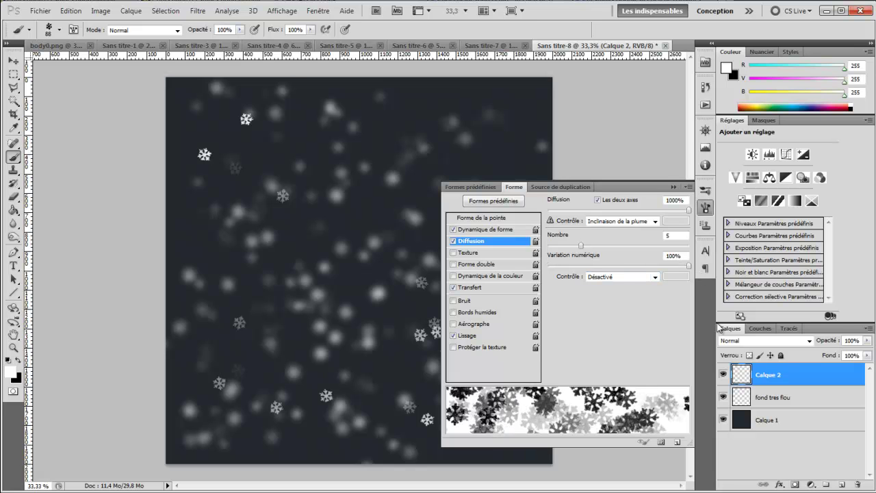
click(673, 186)
Scatter individual sharp 88 px snowflakes of varying opacity over the empty areas of the canvas on Calque 2
click(451, 144)
click(335, 265)
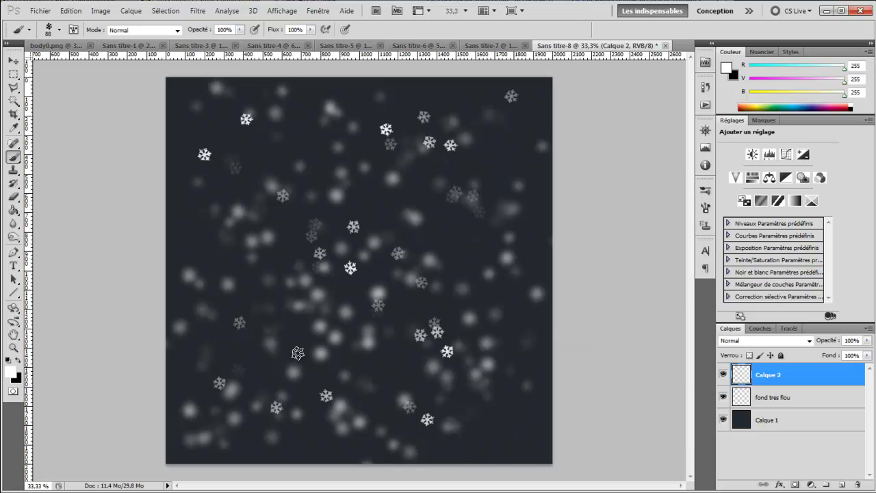
click(230, 442)
click(208, 239)
click(208, 239)
click(330, 370)
click(506, 376)
click(502, 423)
click(516, 213)
click(458, 224)
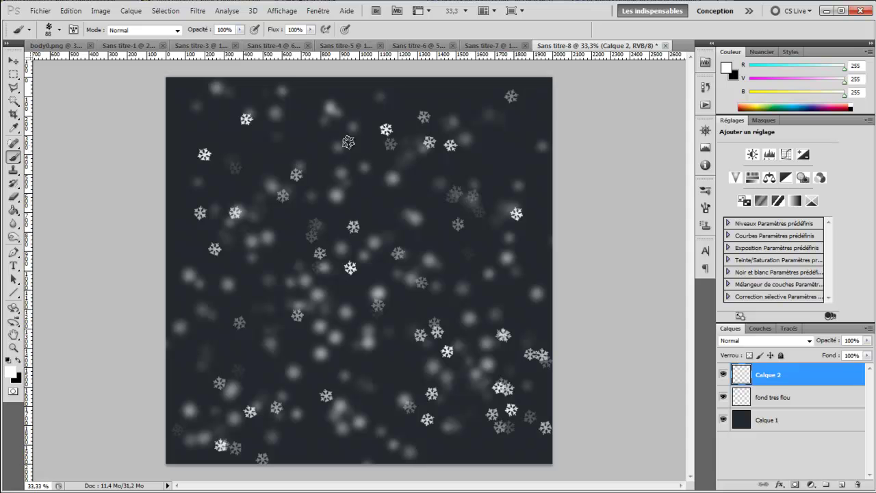
click(342, 137)
click(373, 407)
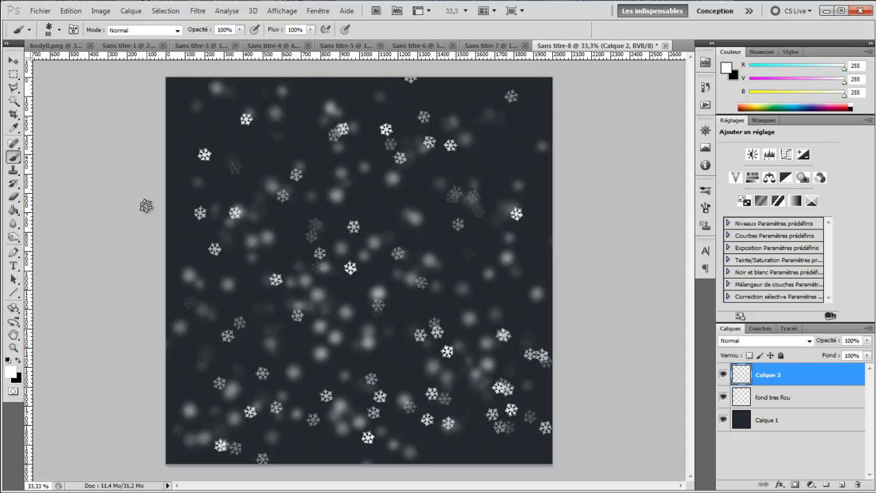
Choose the 576 px multi-snowflake brush tip and reduce its size to 150 px
click(61, 30)
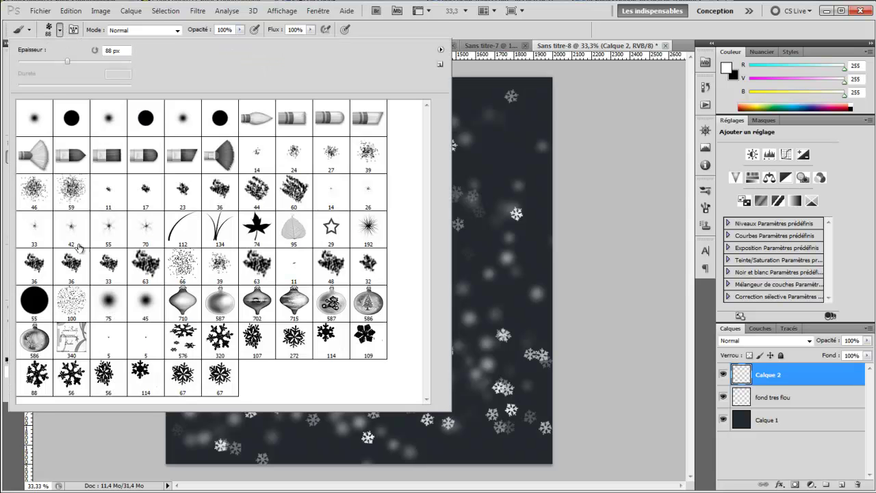
click(186, 339)
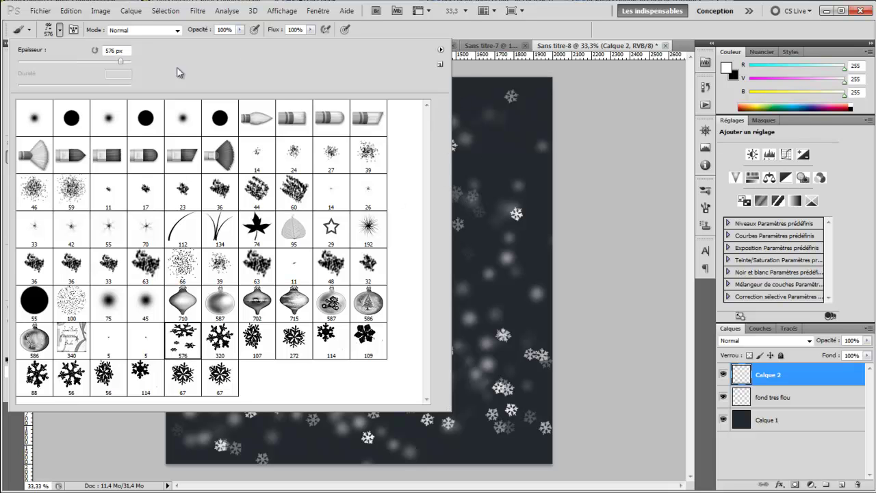
click(60, 31)
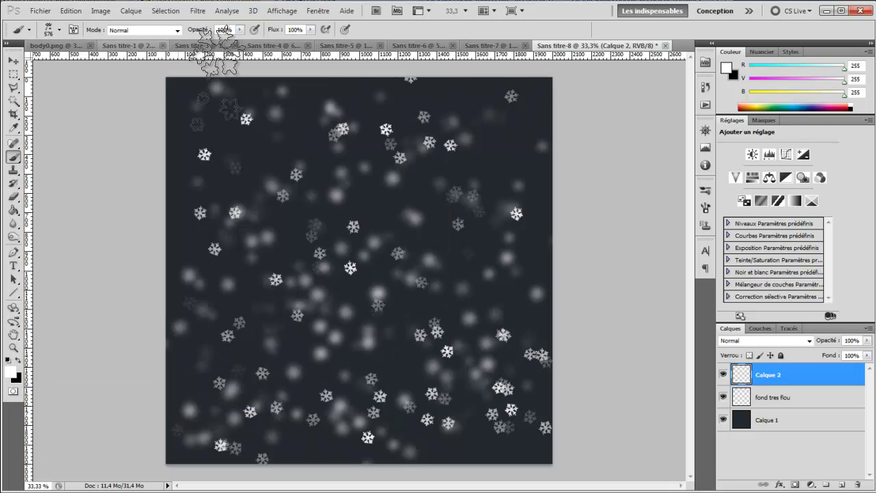
click(267, 235)
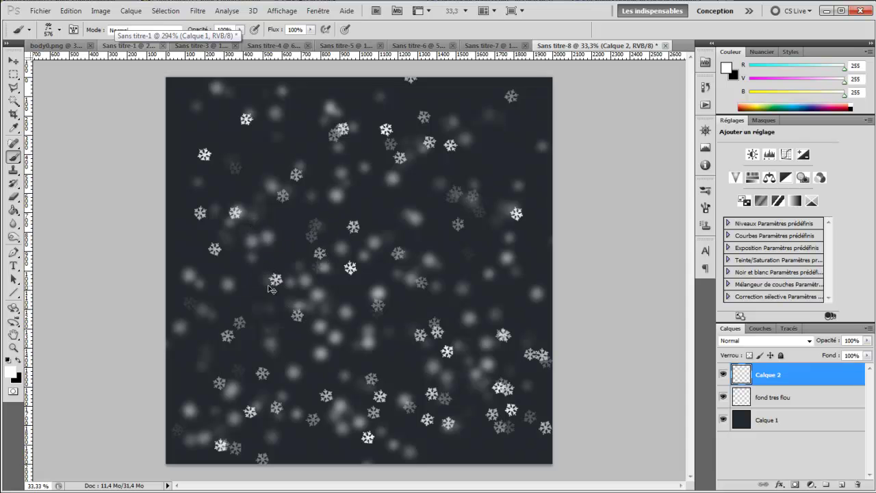
click(46, 31)
click(51, 62)
text(150)
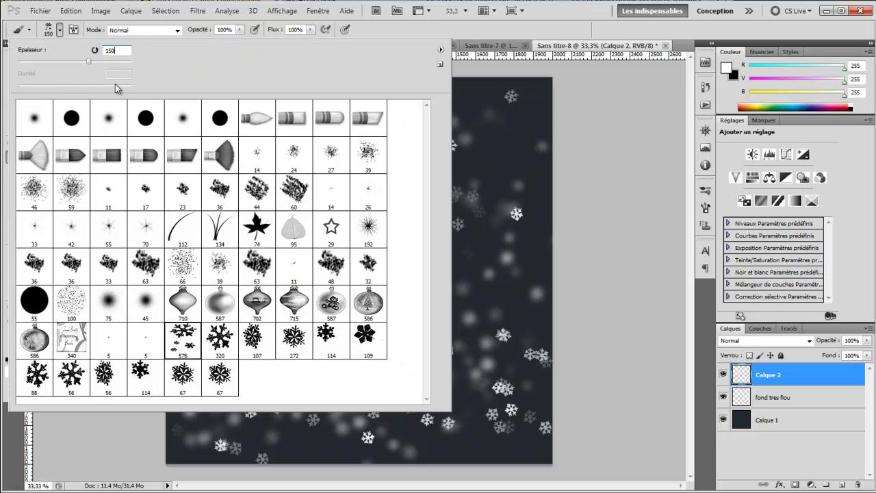
click(61, 32)
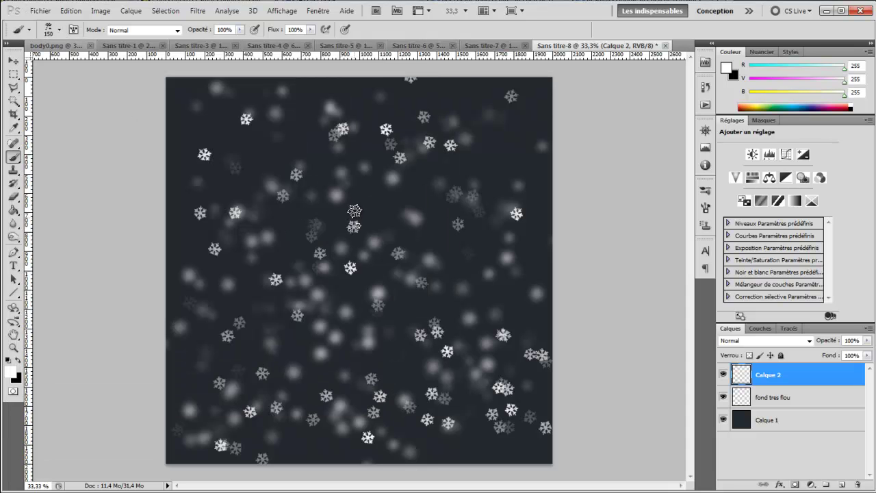
Stamp a few small 150 px snowflake clusters in the upper-right area of the canvas on Calque 2
click(430, 217)
click(537, 146)
click(443, 284)
Try painting more 150 px snowflake clusters across the middle and lower canvas, and undo these strokes
drag(384, 251, 289, 404)
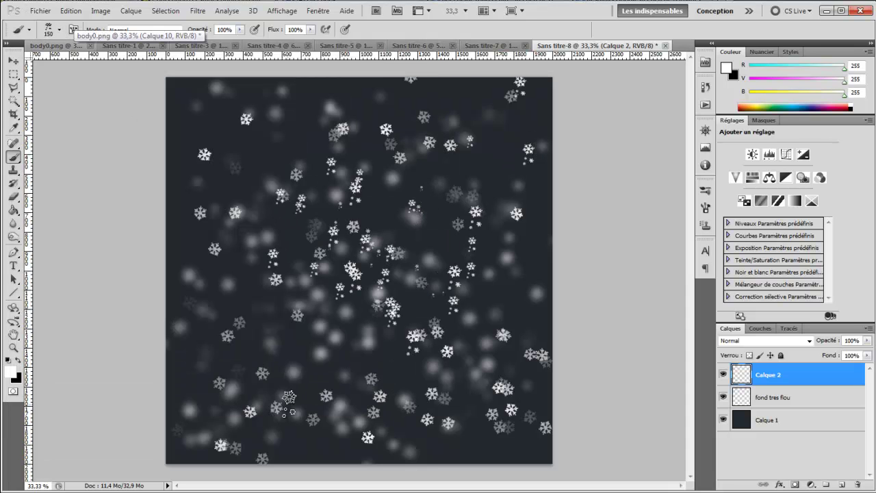
click(255, 408)
click(225, 113)
mouse_move(282, 302)
mouse_down()
mouse_move(324, 344)
mouse_move(413, 366)
mouse_move(460, 388)
mouse_up()
key(ctrl+alt+z)
key(ctrl+alt+z)
key(ctrl+alt+z)
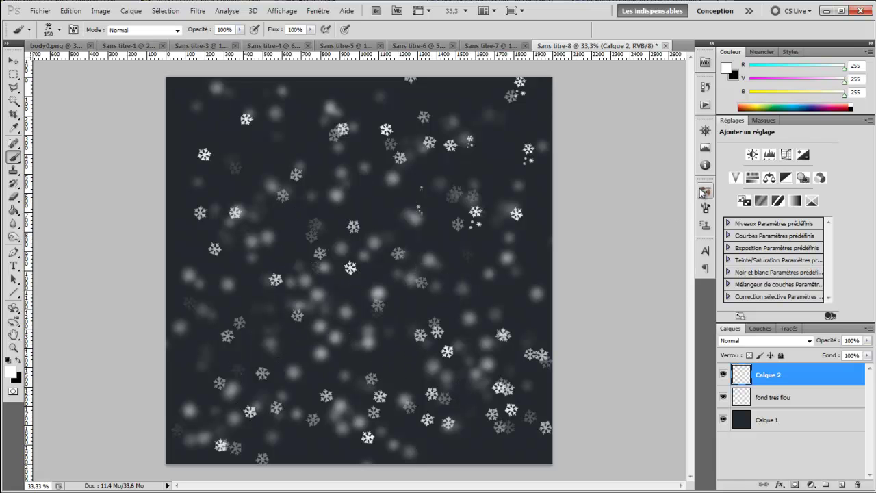
Set the 150 px tip's Dynamique de forme to Diamètre minimal 100%, Variation de l'angle 100%, Variation de l'arrondi 100% and Arrondi minimal 40%
click(705, 207)
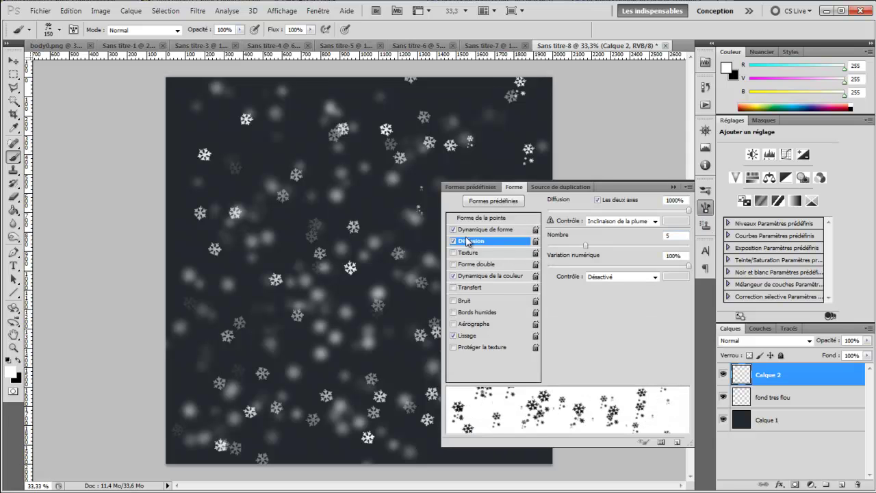
click(489, 230)
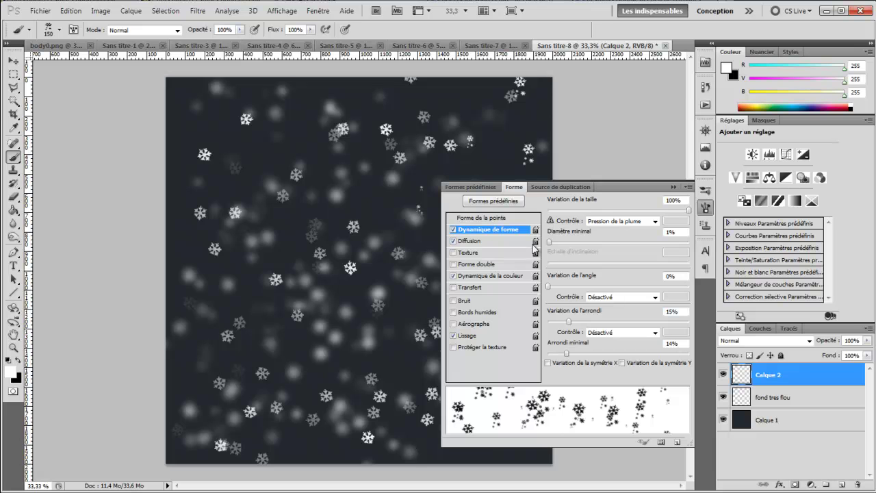
mouse_move(549, 244)
mouse_down()
mouse_move(653, 241)
mouse_move(703, 251)
mouse_up()
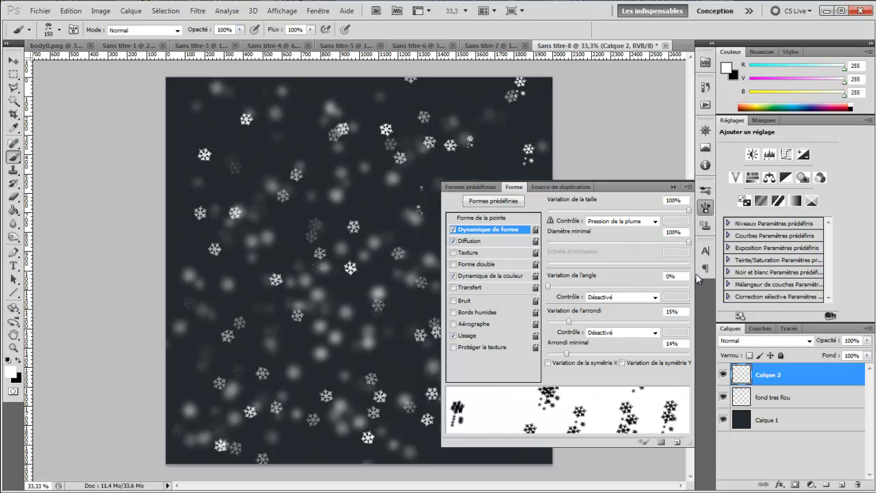
drag(550, 287, 700, 305)
drag(568, 321, 702, 344)
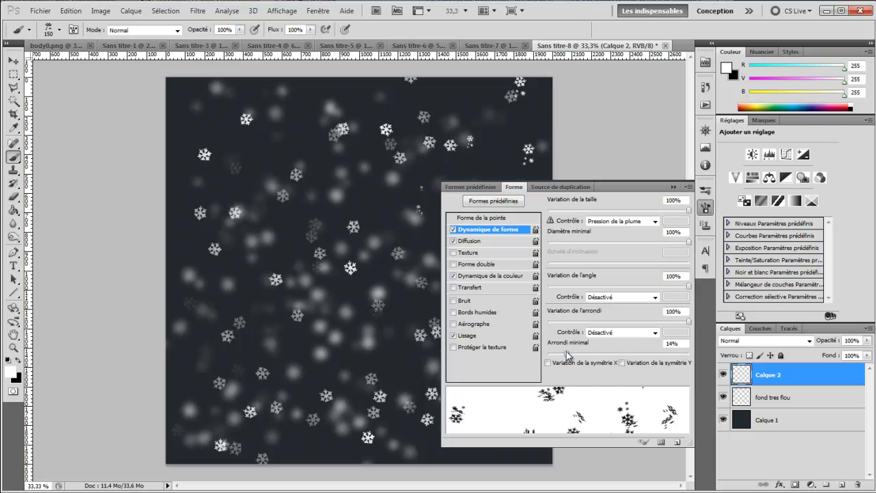
drag(567, 354, 608, 365)
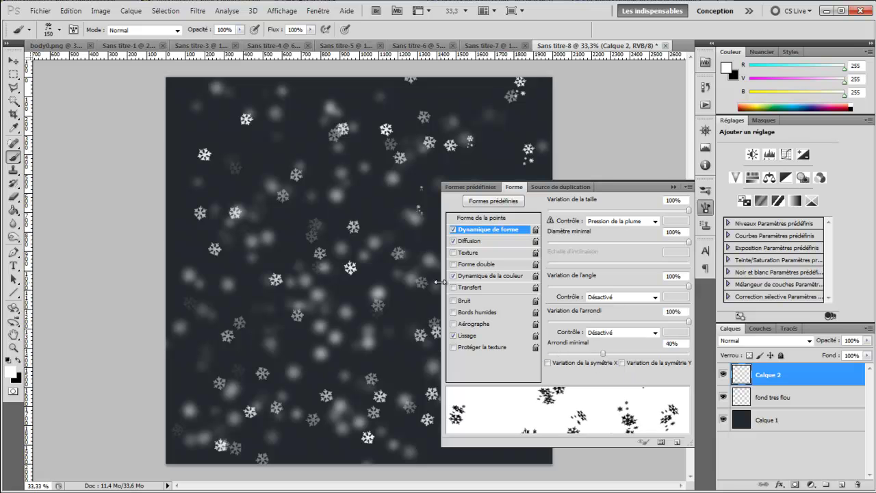
click(472, 242)
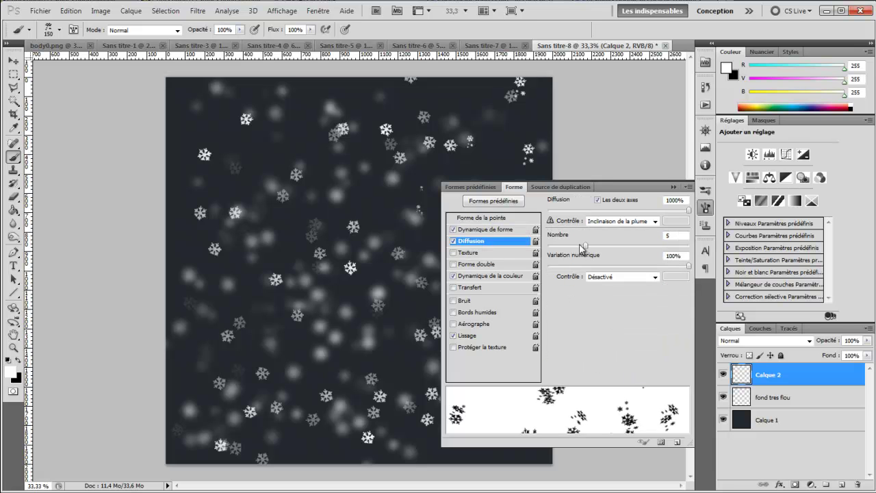
click(481, 275)
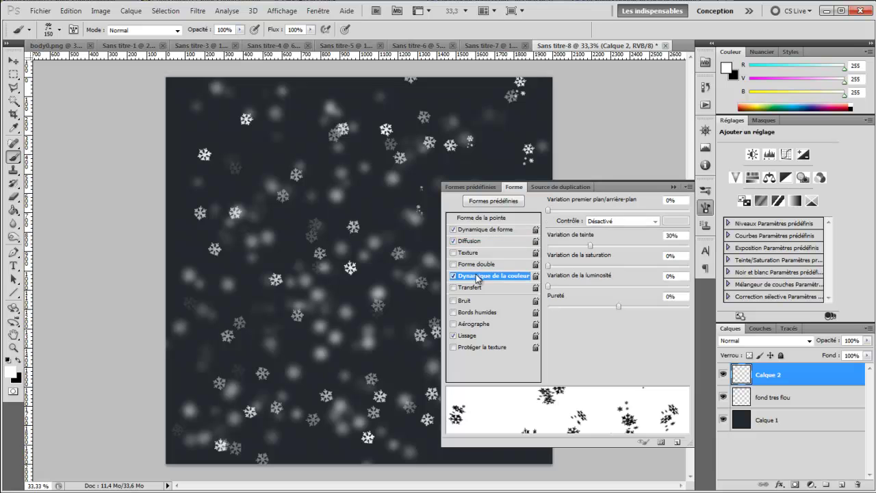
click(706, 213)
click(711, 214)
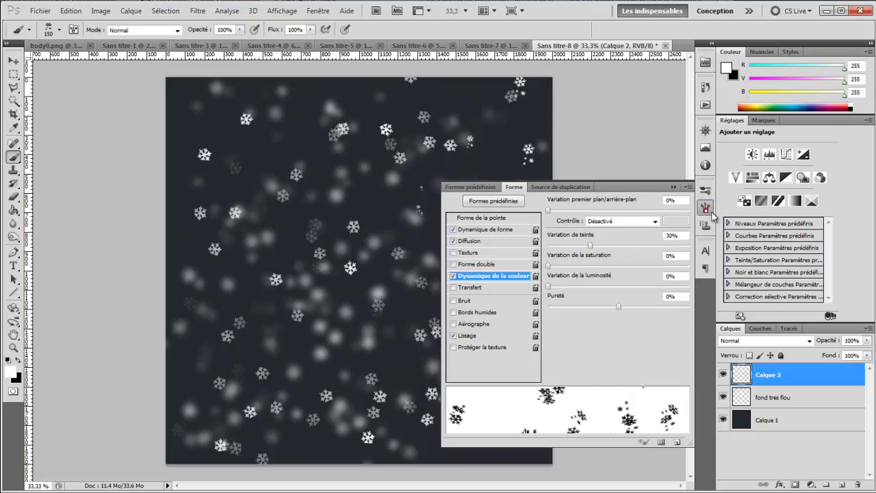
Paint scattered 150 px snowflake clusters across the whole canvas on Calque 2, adding extra ones in the upper-left area
click(710, 213)
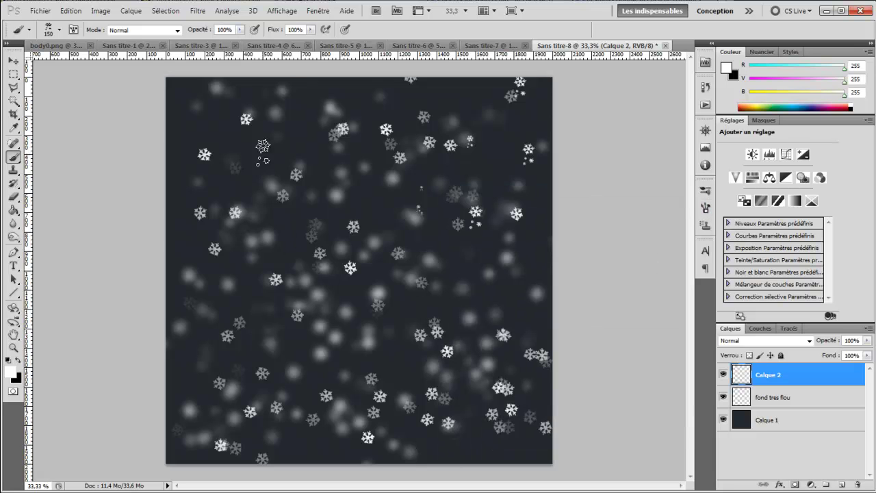
mouse_move(272, 138)
mouse_down()
mouse_move(230, 338)
mouse_move(342, 382)
mouse_move(373, 378)
mouse_move(395, 368)
mouse_move(466, 247)
mouse_move(324, 136)
mouse_move(257, 137)
mouse_move(221, 149)
mouse_move(254, 278)
mouse_move(288, 229)
mouse_move(314, 215)
mouse_move(371, 152)
mouse_move(479, 378)
mouse_move(409, 367)
mouse_move(535, 433)
mouse_move(611, 409)
mouse_up()
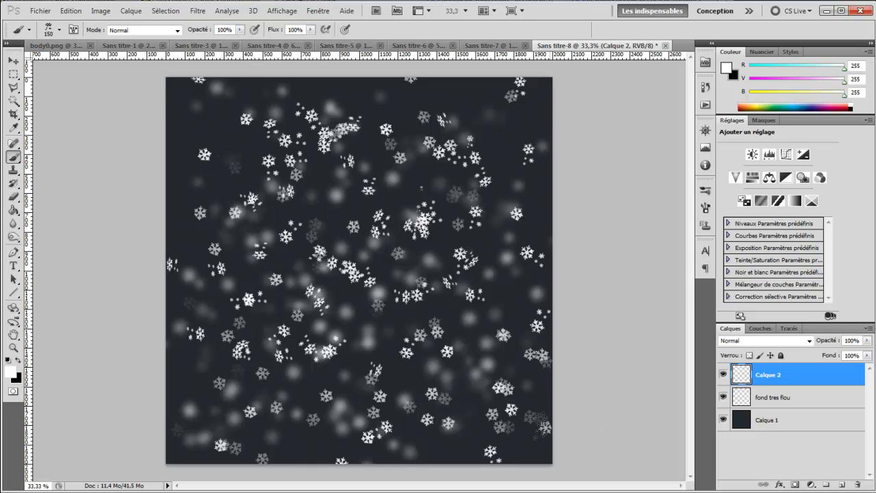
mouse_move(381, 126)
mouse_down()
mouse_move(232, 219)
mouse_move(219, 161)
mouse_up()
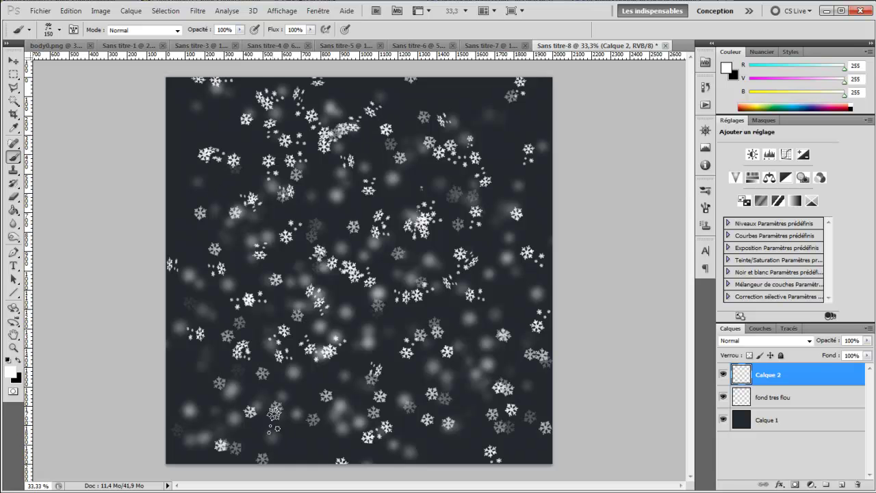
Apply a Flou gaussien filter to Calque 2 so its snowflakes are slightly blurred
click(198, 11)
mouse_move(309, 155)
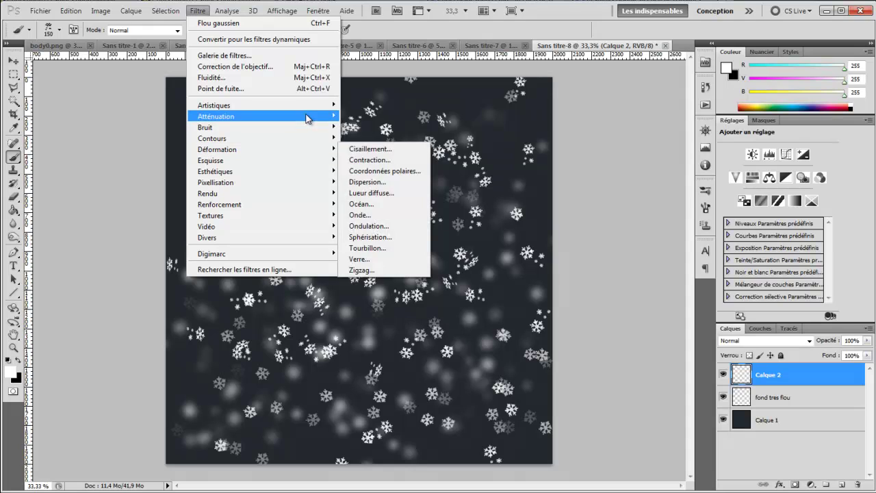
mouse_move(315, 116)
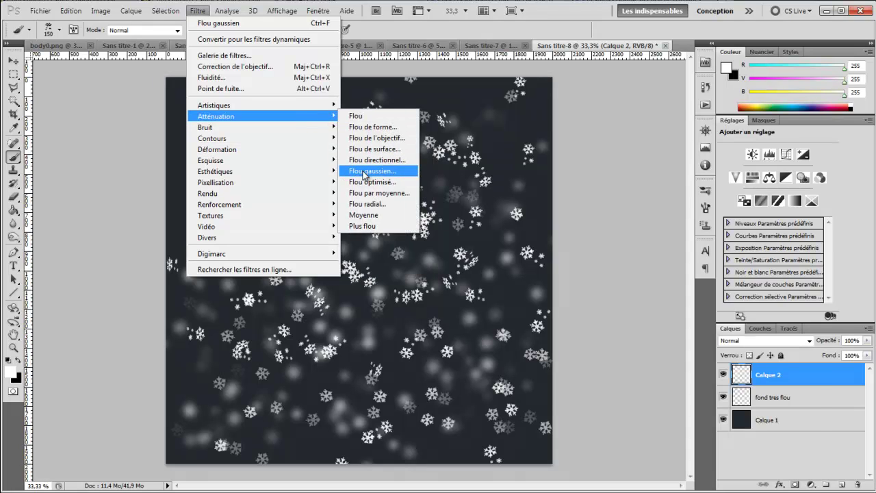
click(362, 170)
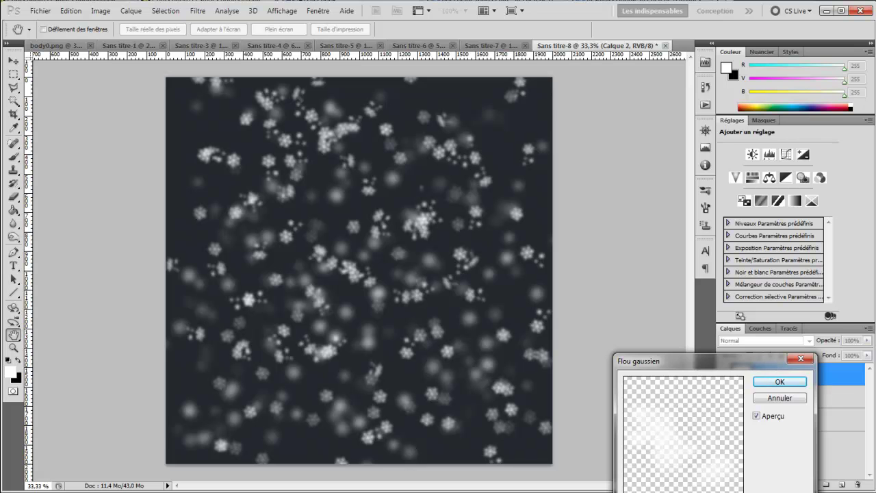
key(Return)
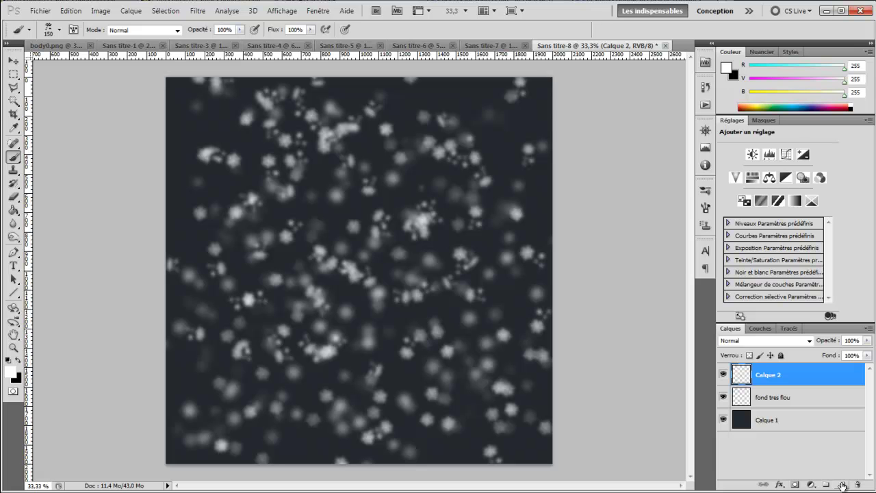
Add a new layer above Calque 2 and rename Calque 2 as "moins flou"
click(842, 486)
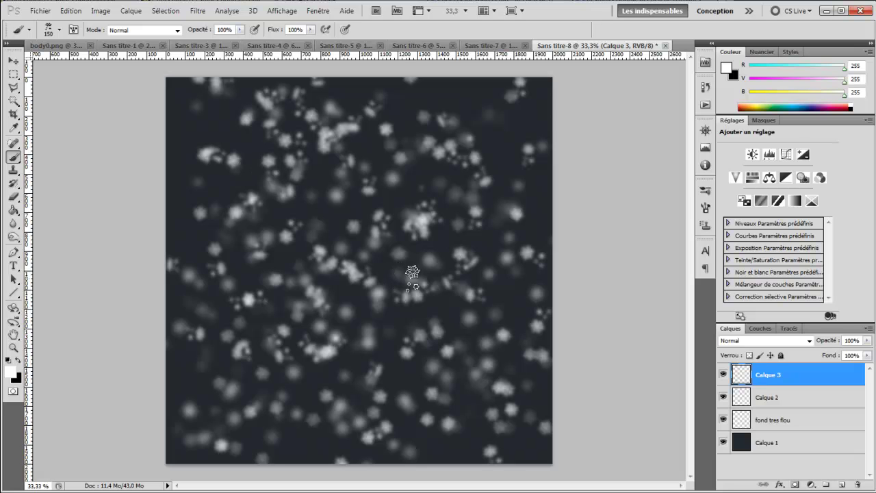
double_click(769, 398)
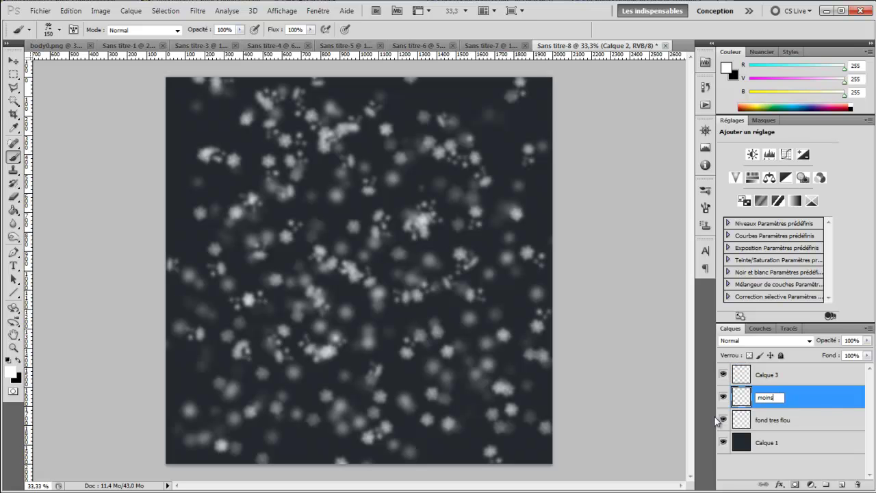
text(moins flou)
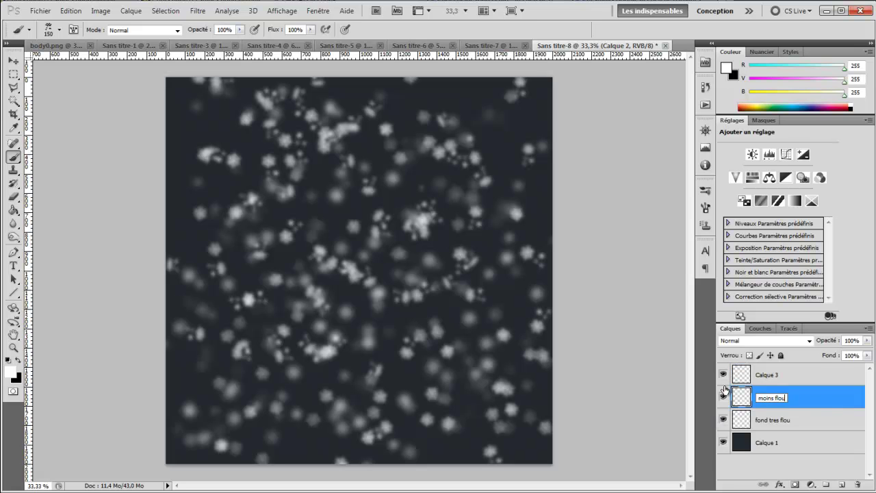
With Calque 3 active, choose the 67 px snowflake tip and set its Transfert opacity control to Fondu 25
double_click(843, 376)
key(Escape)
right_click(199, 388)
double_click(199, 388)
key(F5)
click(479, 229)
click(486, 275)
click(472, 287)
click(655, 221)
click(604, 243)
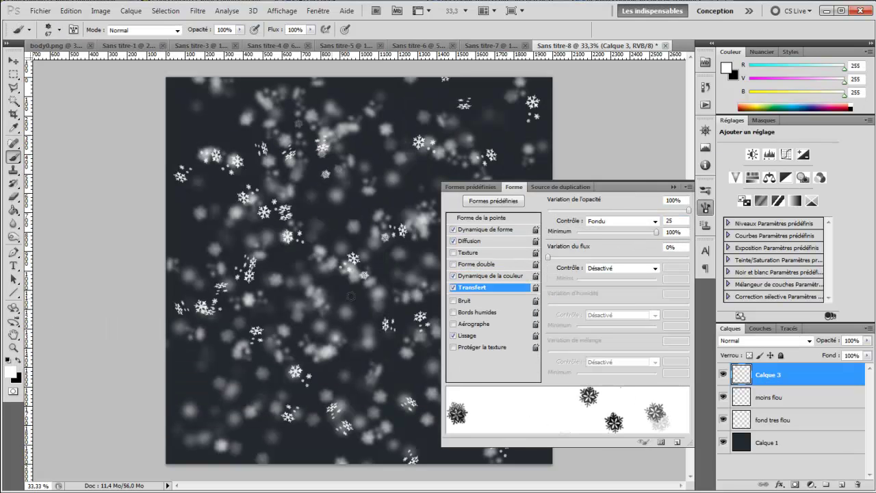
Paint scattered 67 px snowflakes across the canvas on Calque 3
key(F5)
key(F5)
key(F5)
drag(453, 264, 219, 378)
Choose the 109 px snowflake tip and enable Transfert for it alongside Dynamique de forme and Diffusion
right_click(219, 378)
double_click(369, 341)
key(F5)
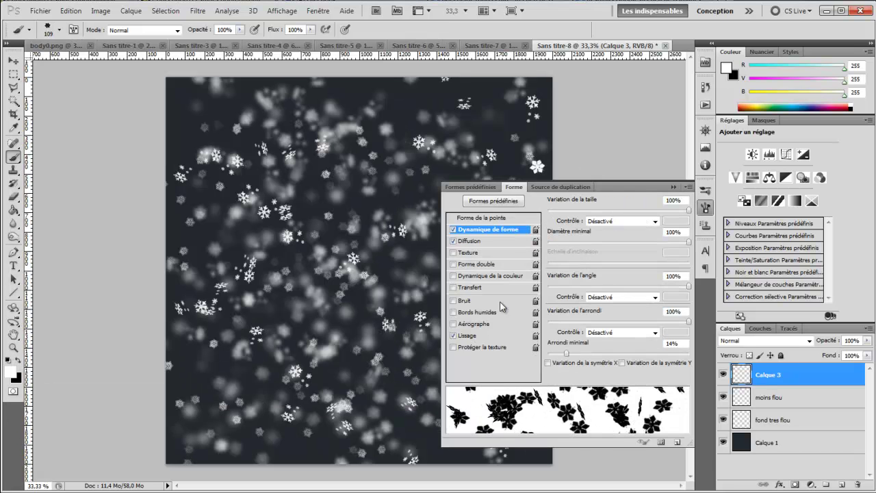
click(470, 241)
click(491, 275)
click(470, 253)
click(452, 287)
key(F5)
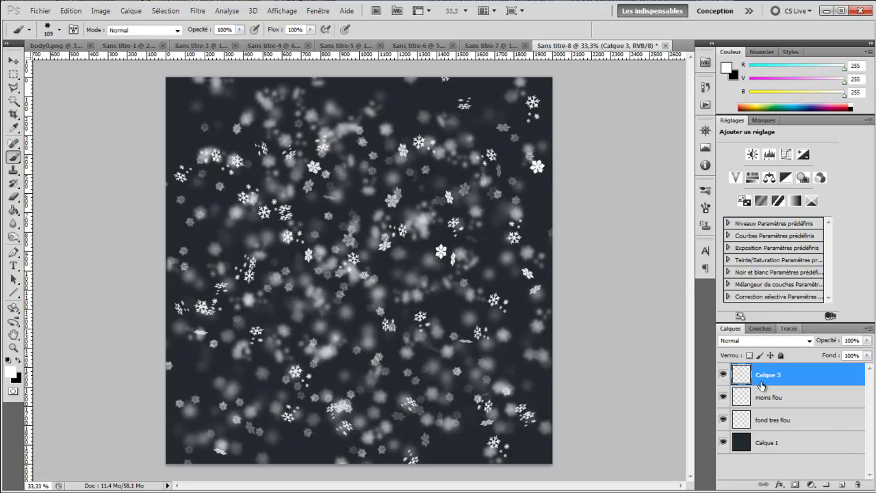
Stamp a few 109 px snowflakes in the middle and lower areas of the canvas on Calque 3
click(424, 269)
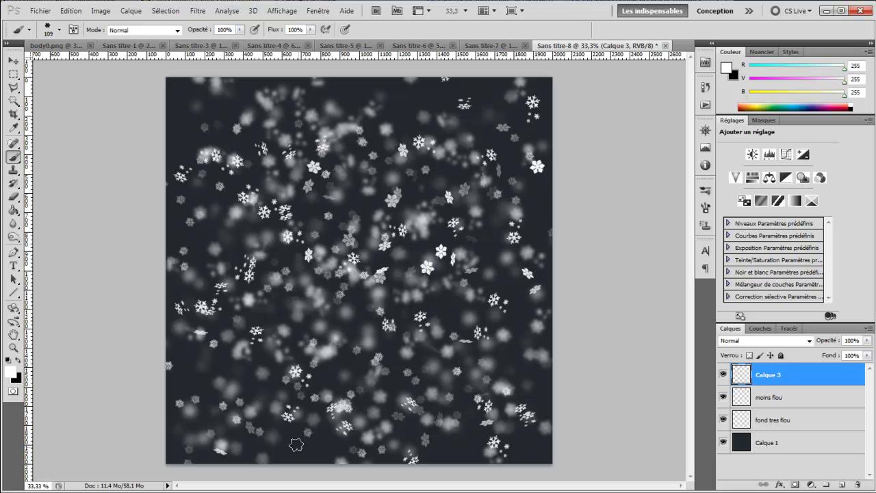
click(296, 444)
click(320, 338)
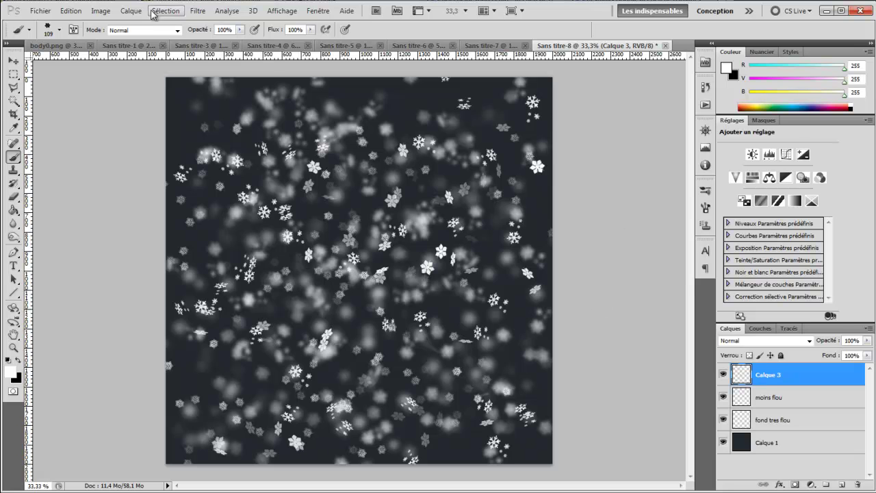
Apply a light Flou gaussien filter to Calque 3, keeping the snowflake shapes recognisable
click(198, 10)
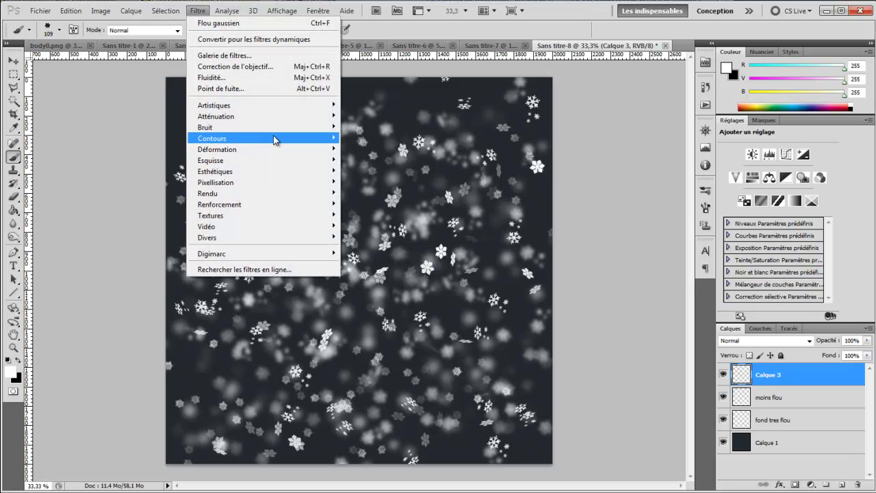
mouse_move(291, 117)
click(375, 171)
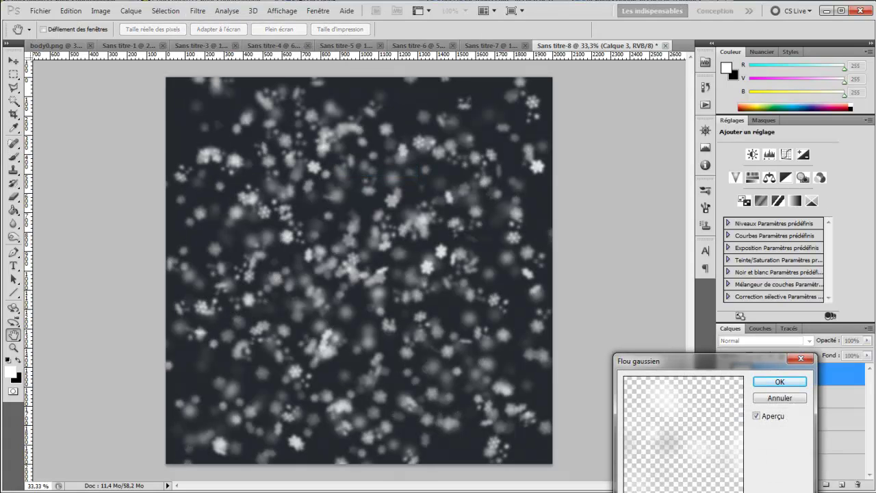
key(Return)
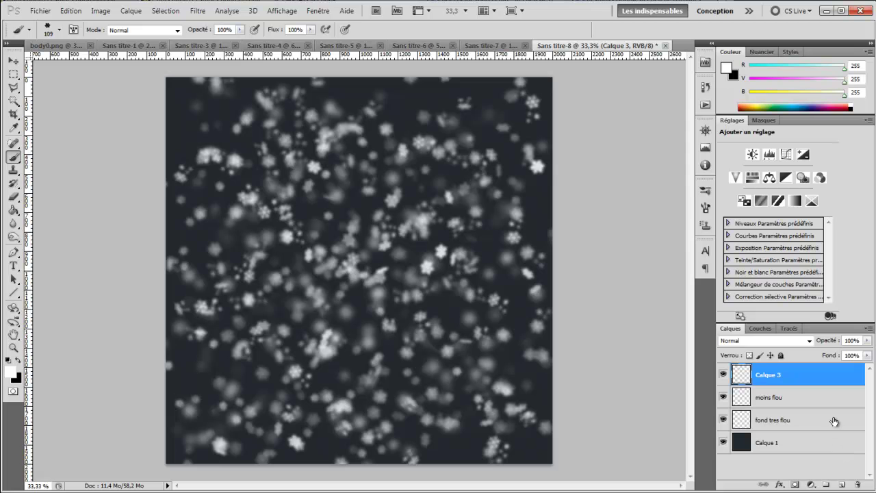
Set the opacity of the "fond tres flou" layer to 40%
click(807, 423)
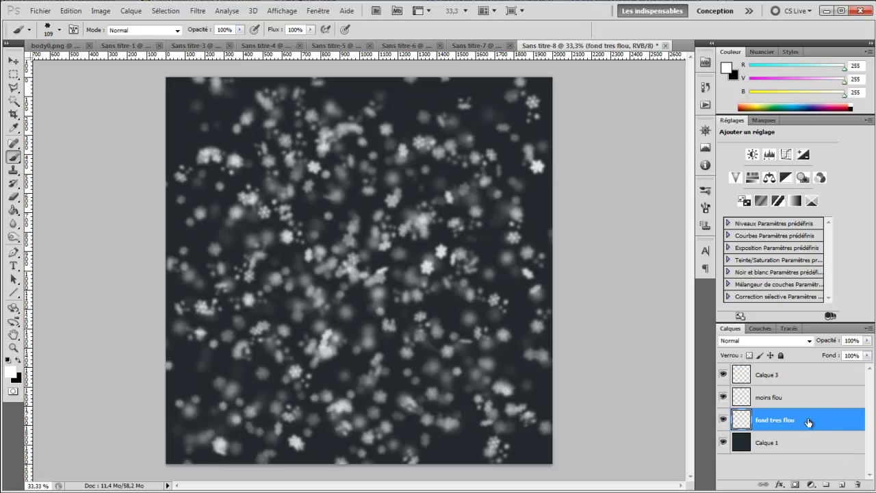
click(851, 341)
text(40)
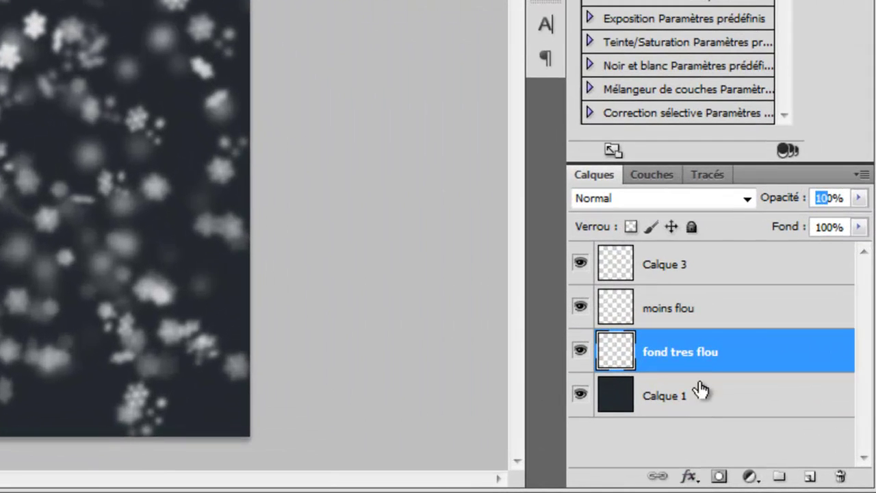
Set the opacity of the "moins flou" layer to 60% and of Calque 3 to 80%
click(753, 319)
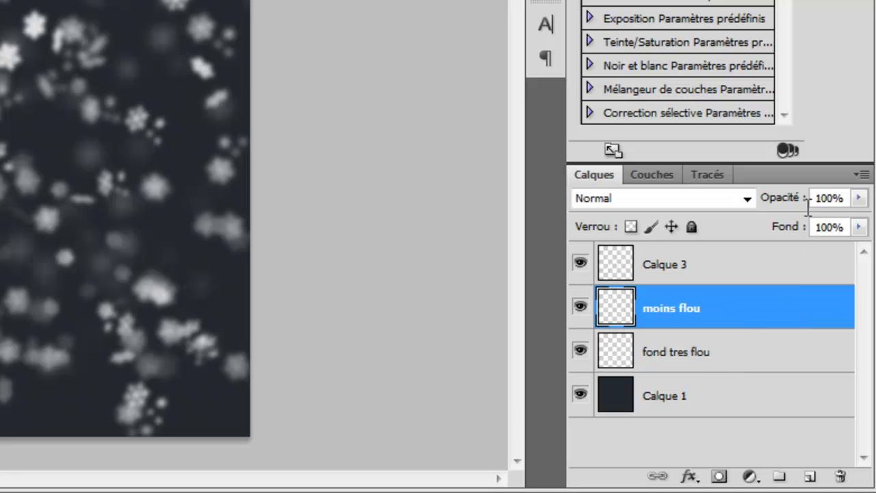
text(60)
key(Return)
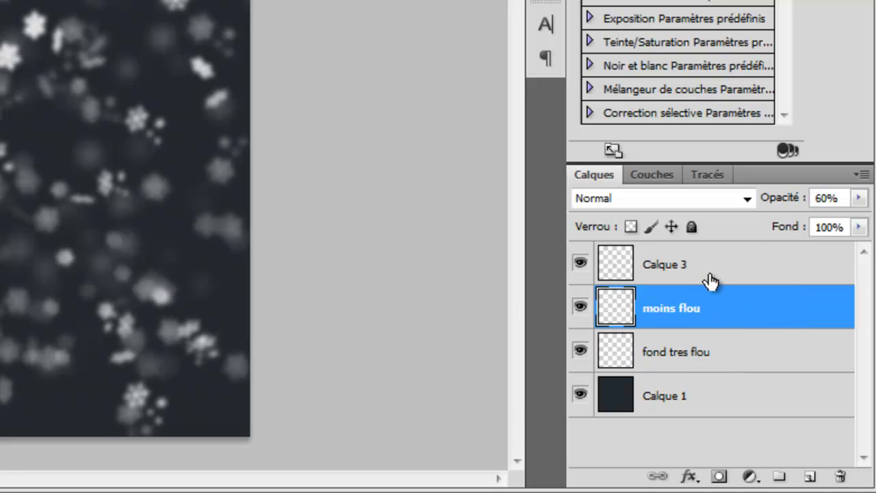
click(712, 273)
text(80)
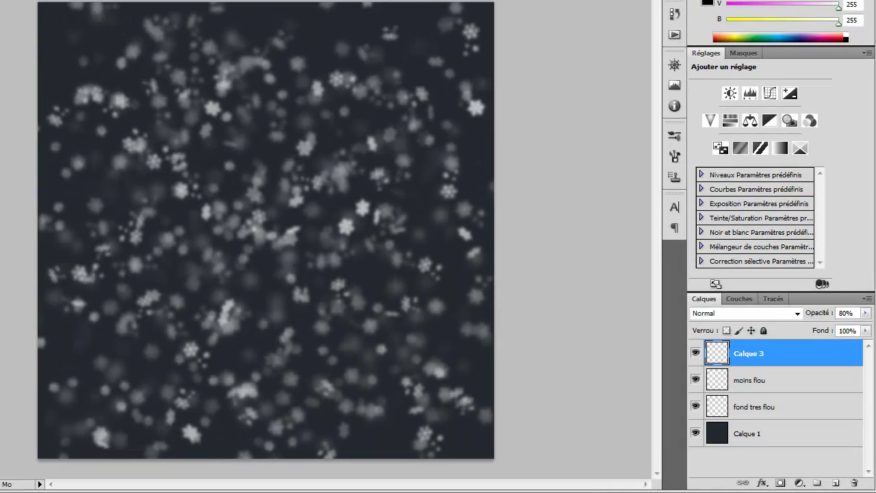
Add a new layer above Calque 3 and scatter sharp 109 px snowflakes across the canvas on it
click(836, 483)
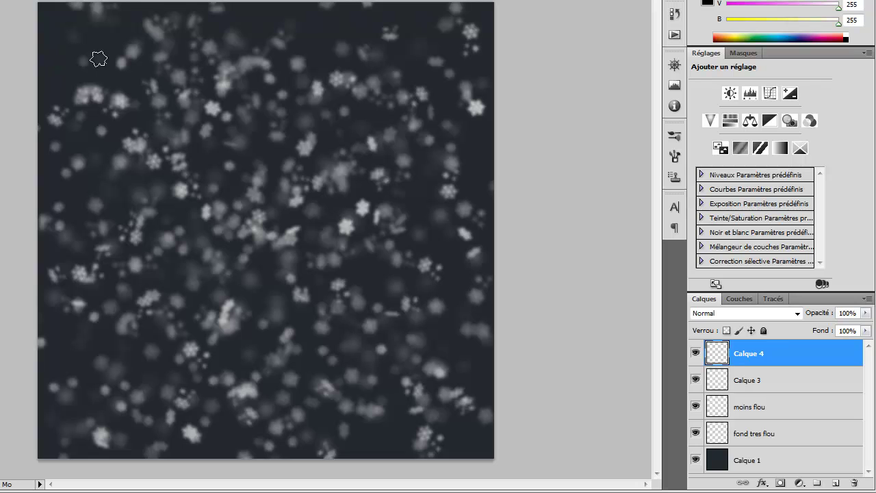
click(316, 297)
mouse_move(388, 374)
mouse_down()
mouse_move(425, 350)
mouse_move(431, 187)
mouse_up()
mouse_move(162, 395)
mouse_down()
mouse_move(93, 282)
mouse_move(253, 169)
mouse_move(275, 95)
mouse_move(319, 207)
mouse_move(321, 271)
mouse_move(288, 430)
mouse_move(419, 276)
mouse_move(261, 268)
mouse_move(85, 102)
mouse_move(150, 335)
mouse_move(124, 245)
mouse_up()
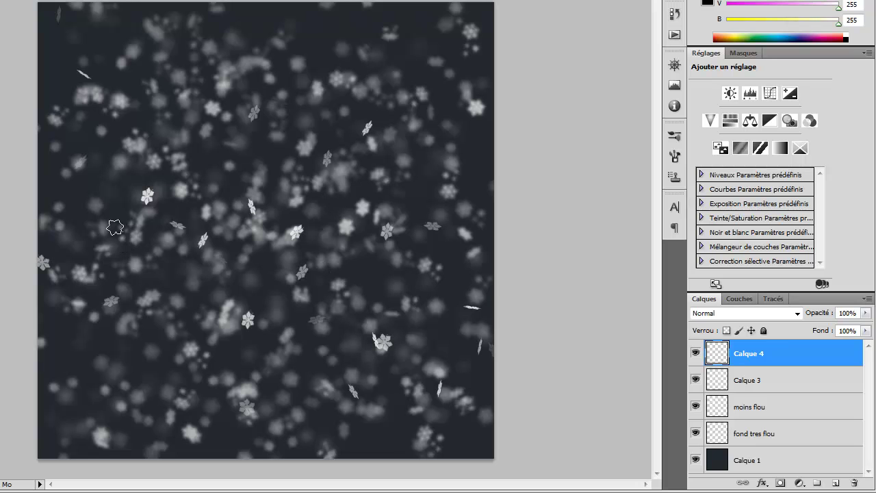
click(319, 55)
Choose the 576 px multi-snowflake tip and set its Diamètre minimal and Variation de l'angle to 100%
key(F5)
click(71, 319)
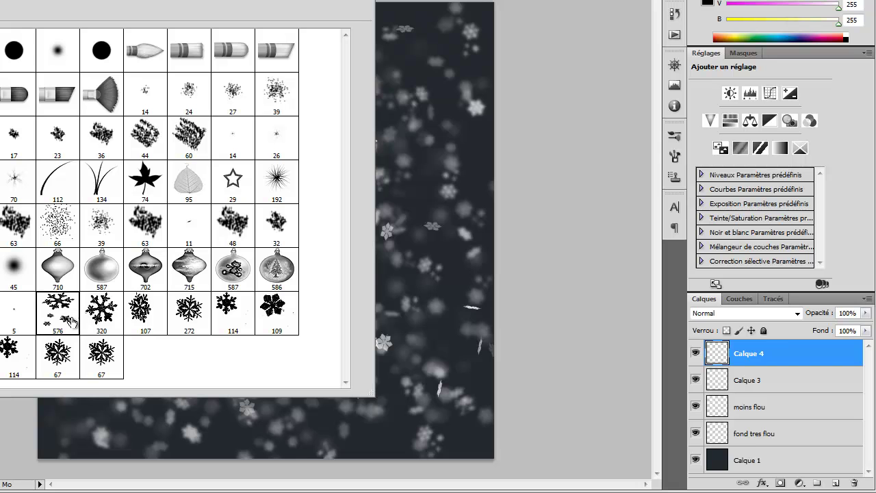
click(675, 156)
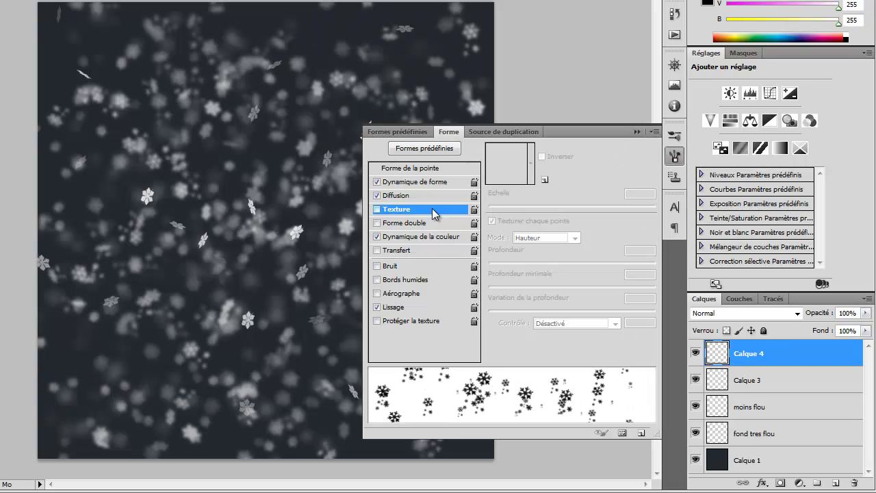
click(415, 182)
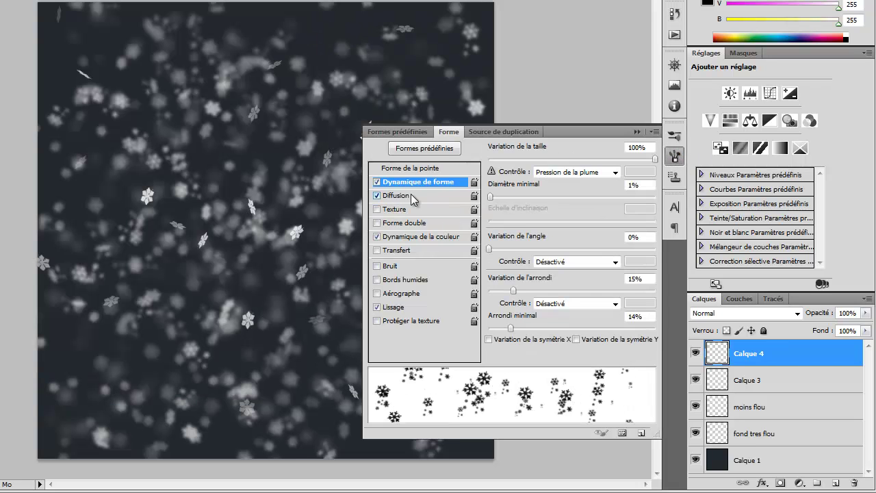
click(413, 196)
click(423, 183)
drag(489, 197, 710, 234)
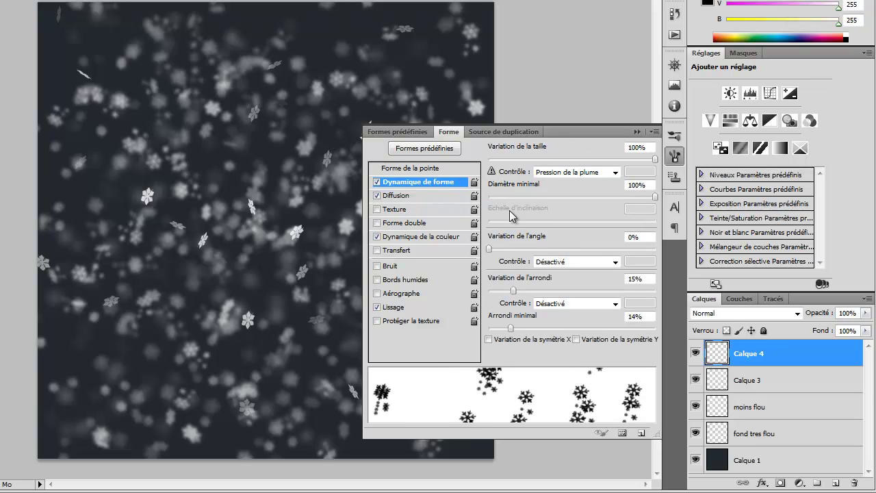
mouse_move(488, 248)
mouse_down()
mouse_move(508, 263)
mouse_move(689, 277)
mouse_up()
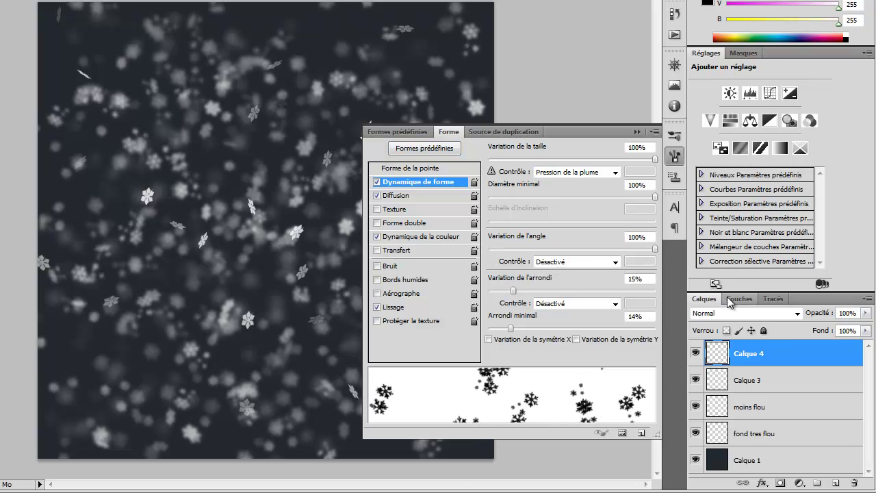
Set the tip's Variation de l'arrondi to 100% with Arrondi minimal at 14%, and check its Diffusion settings
drag(513, 294, 503, 293)
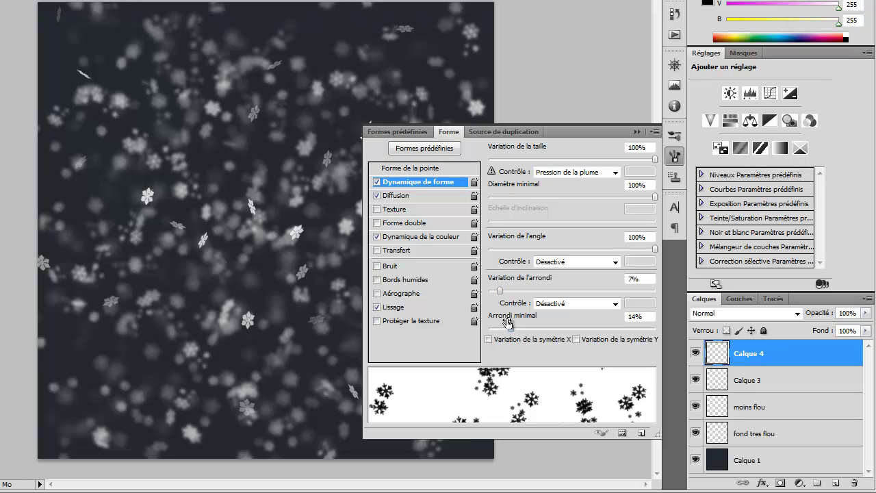
mouse_move(500, 293)
mouse_down()
mouse_move(619, 294)
mouse_move(689, 329)
mouse_up()
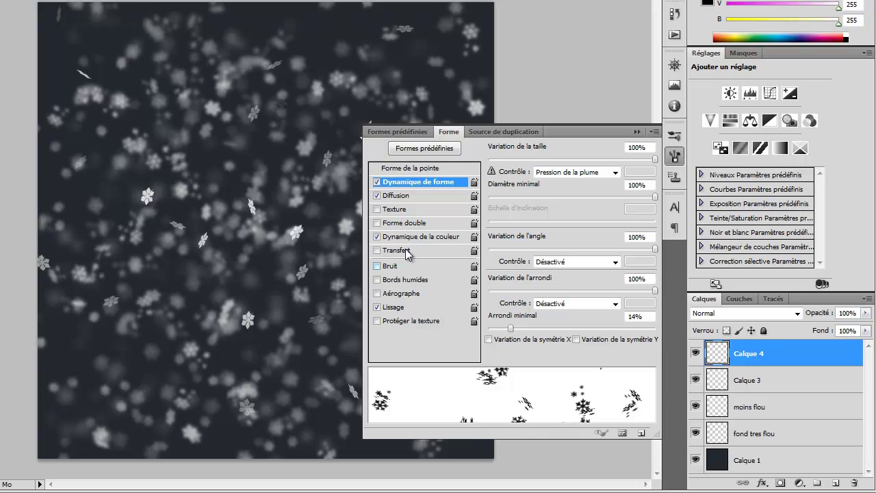
click(402, 198)
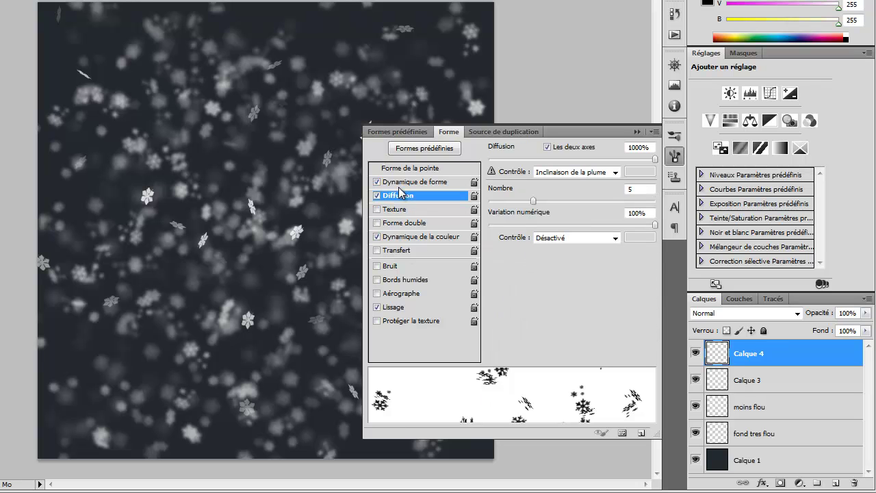
click(402, 181)
mouse_move(510, 330)
mouse_down()
mouse_move(599, 330)
mouse_move(663, 350)
mouse_move(500, 358)
mouse_move(514, 346)
mouse_up()
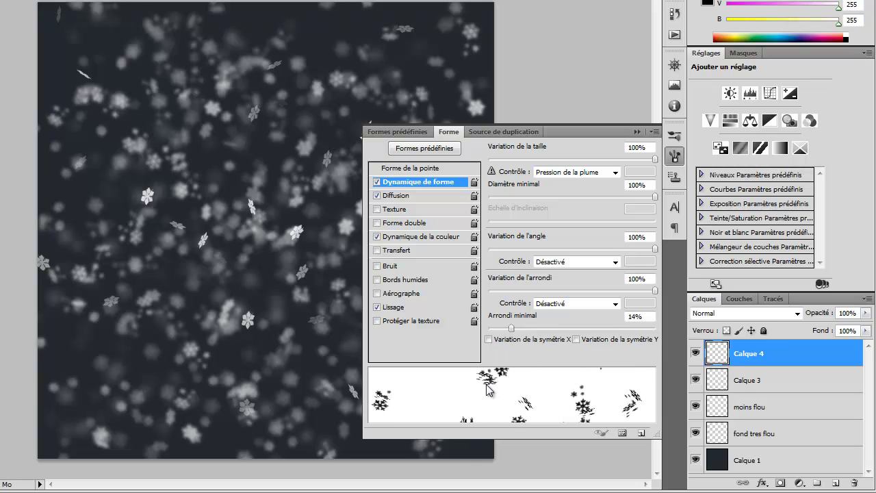
click(398, 197)
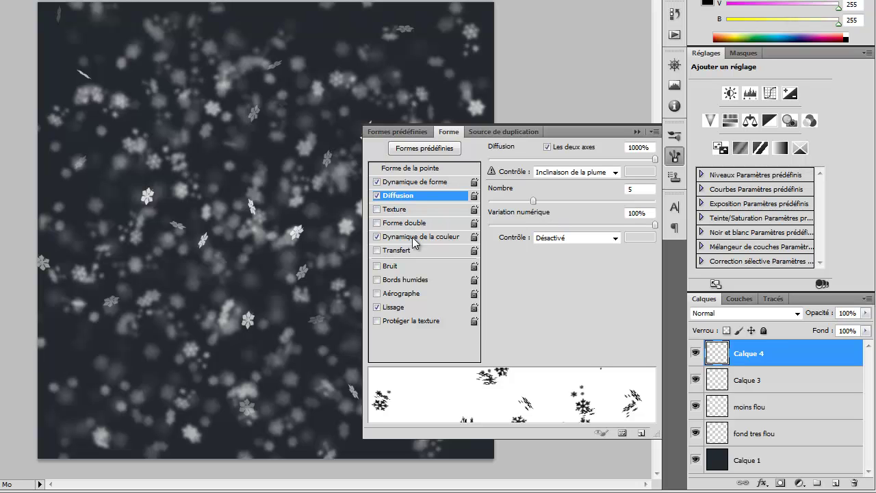
Turn off Dynamique de la couleur, enable Transfert, and set the flow variation's Contrôle to Fondu with a 100% minimum
click(413, 238)
click(377, 236)
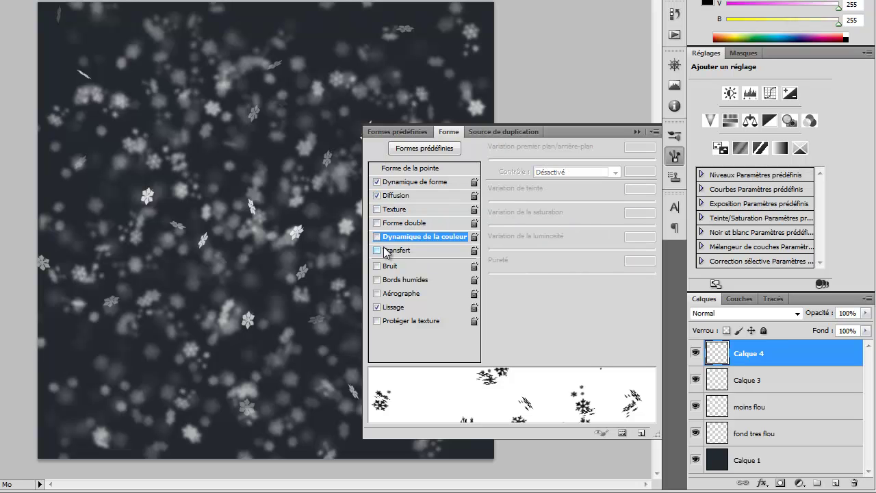
click(376, 250)
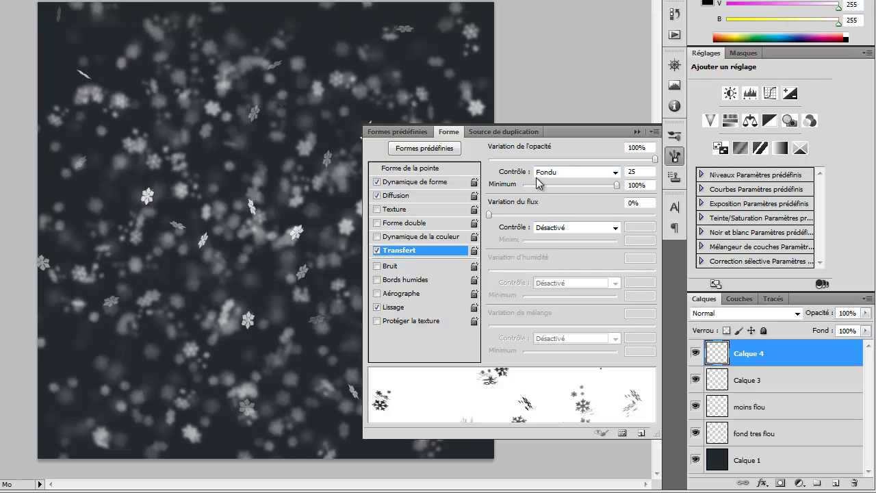
click(558, 229)
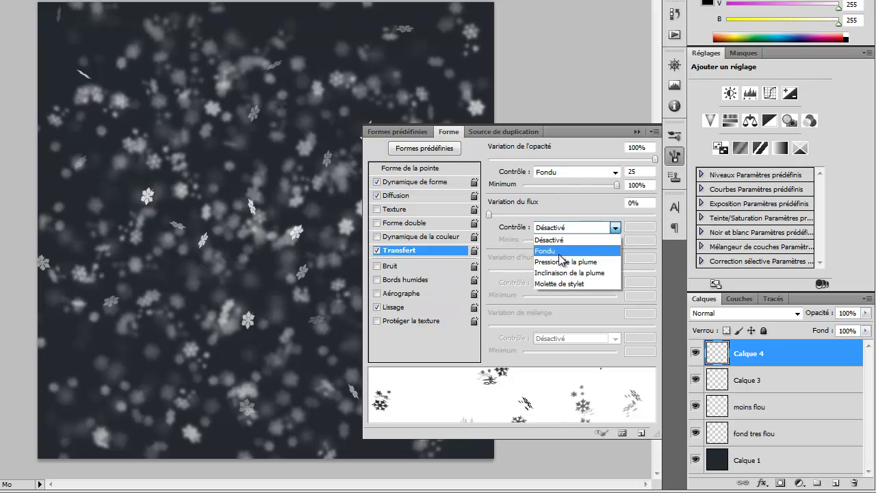
click(558, 251)
drag(526, 245, 617, 242)
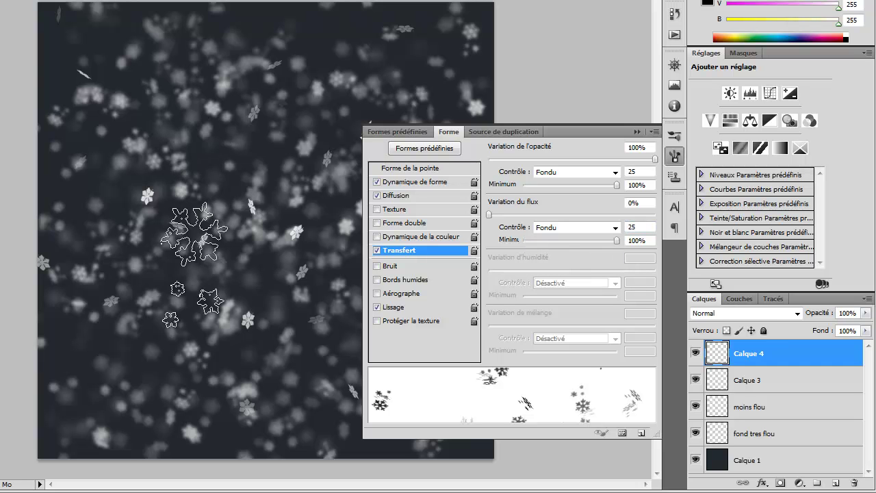
Set the multi-snowflake brush size to 150 px and scatter snowflakes across the canvas on Calque 4
click(0, 0)
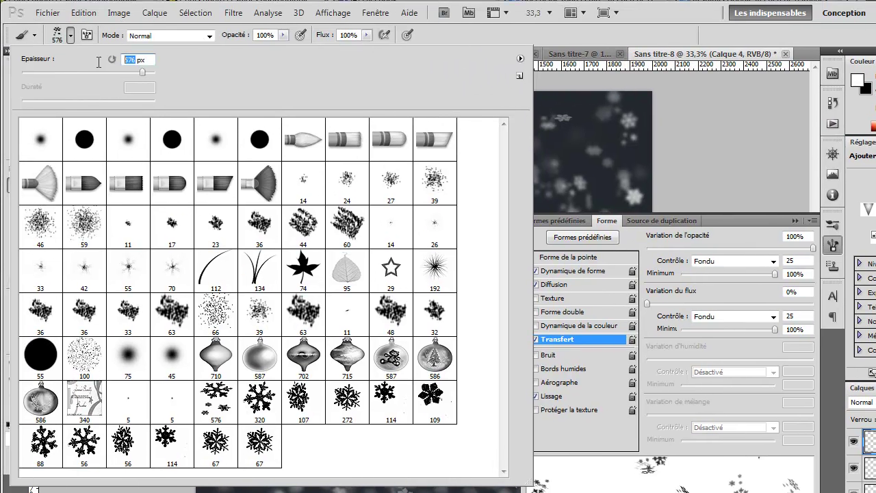
text(150)
click(520, 61)
click(161, 56)
click(70, 35)
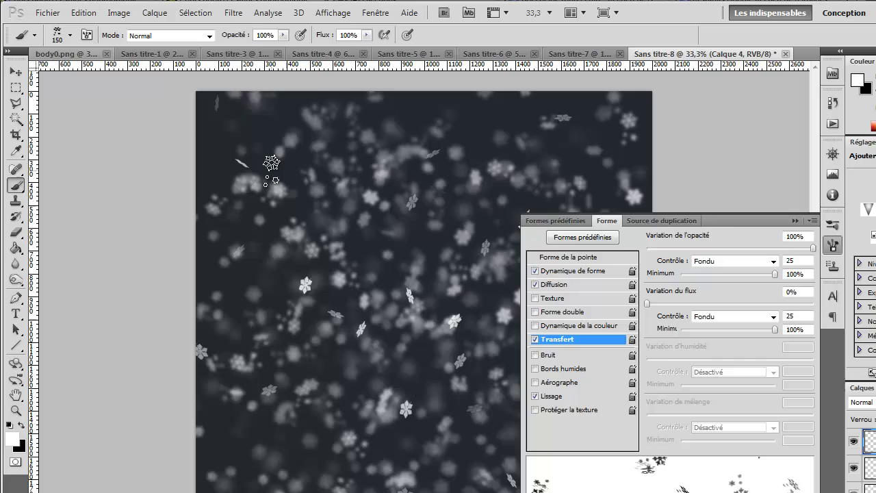
click(796, 220)
mouse_move(530, 154)
mouse_down()
mouse_move(583, 298)
mouse_move(377, 460)
mouse_move(234, 463)
mouse_move(288, 171)
mouse_move(429, 380)
mouse_move(561, 492)
mouse_move(597, 298)
mouse_move(439, 169)
mouse_up()
mouse_move(337, 90)
mouse_down()
mouse_move(388, 217)
mouse_move(401, 228)
mouse_move(144, 338)
mouse_move(262, 208)
mouse_move(277, 153)
mouse_move(259, 84)
mouse_move(347, 282)
mouse_move(180, 50)
mouse_move(204, 49)
mouse_move(323, 124)
mouse_move(302, 72)
mouse_move(280, 73)
mouse_move(284, 85)
mouse_move(388, 314)
mouse_up()
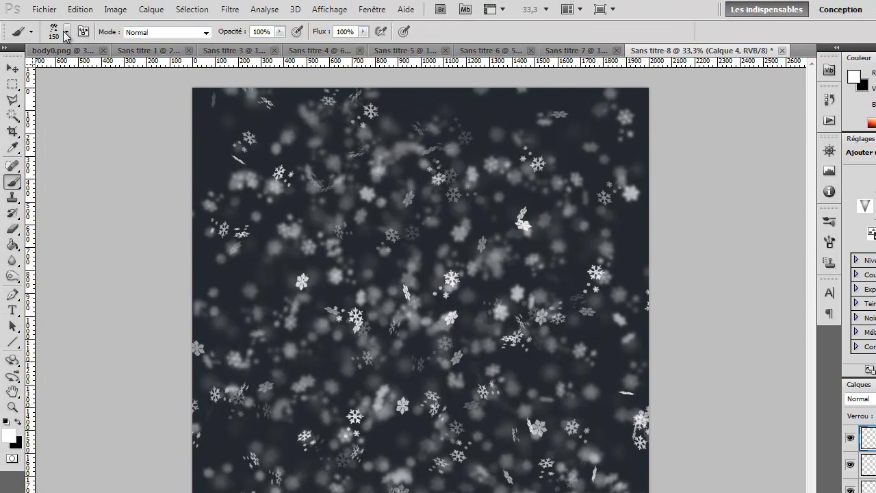
Choose a 56 px snowflake tip, scatter small snowflakes over the canvas on Calque 4, and inspect the result up close
click(71, 35)
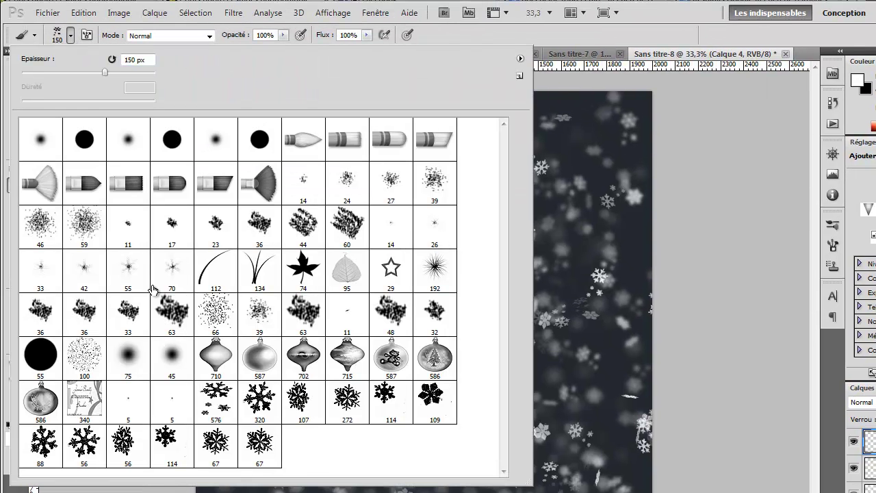
click(58, 460)
click(71, 443)
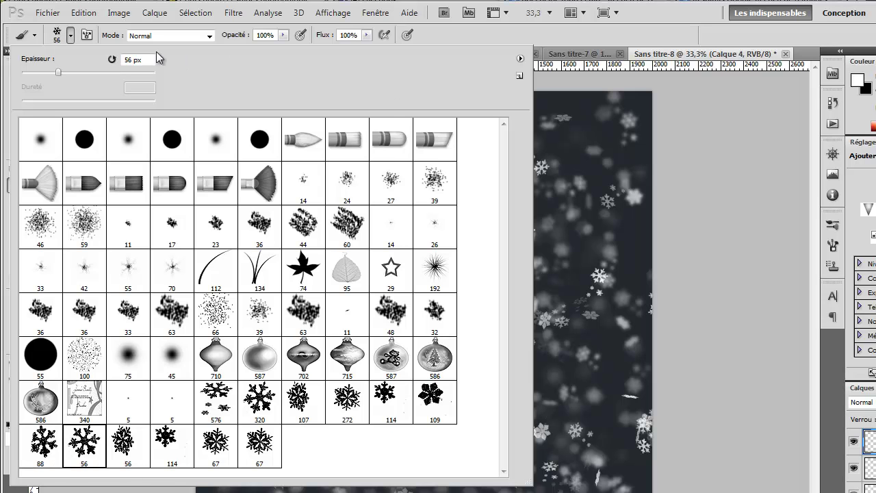
click(72, 35)
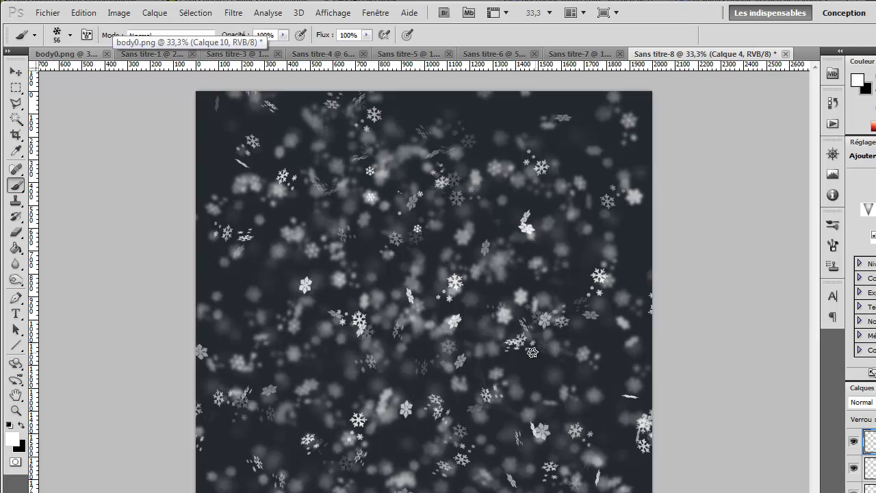
click(554, 196)
click(354, 434)
drag(257, 371, 263, 270)
mouse_move(571, 373)
mouse_down()
mouse_move(509, 247)
mouse_move(491, 176)
mouse_up()
click(250, 136)
click(218, 193)
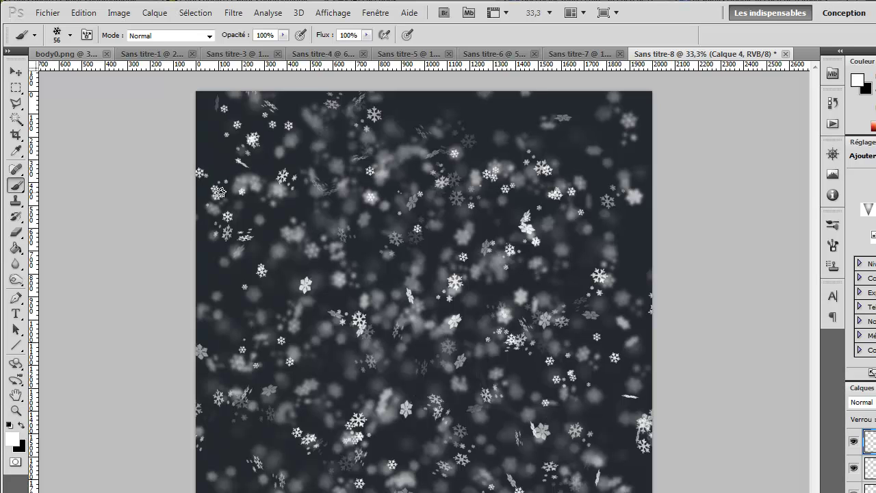
drag(365, 261, 453, 450)
click(16, 410)
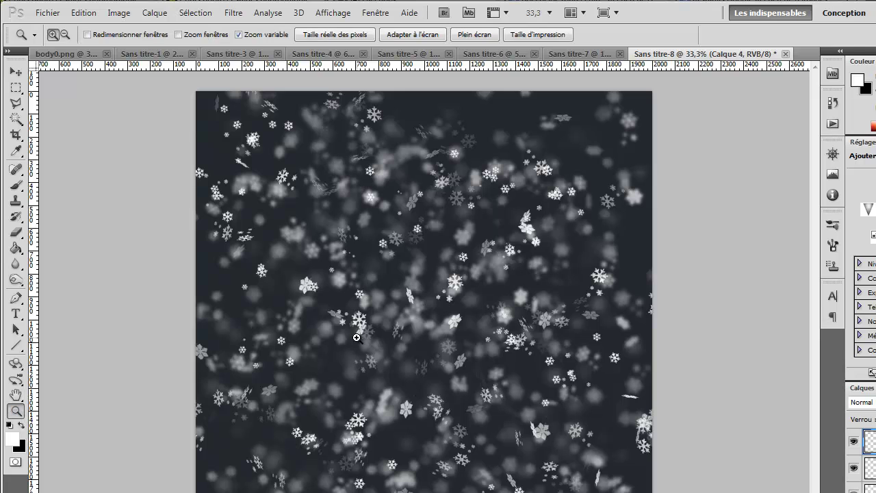
click(411, 276)
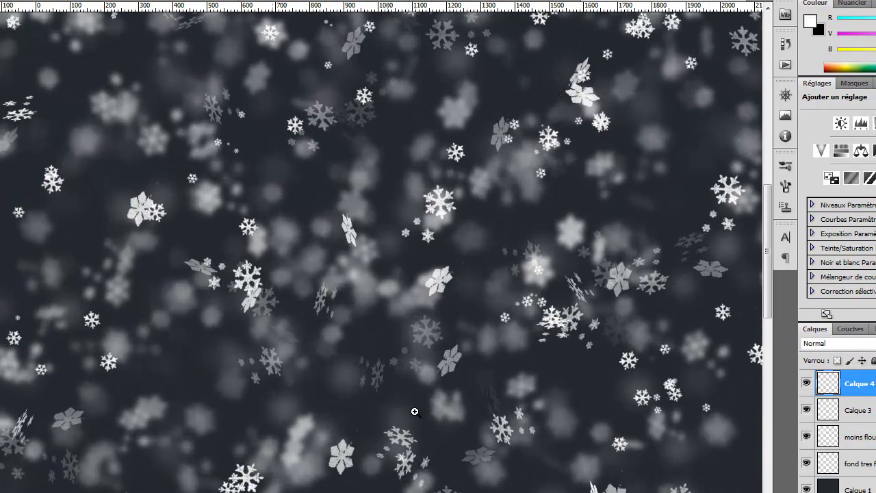
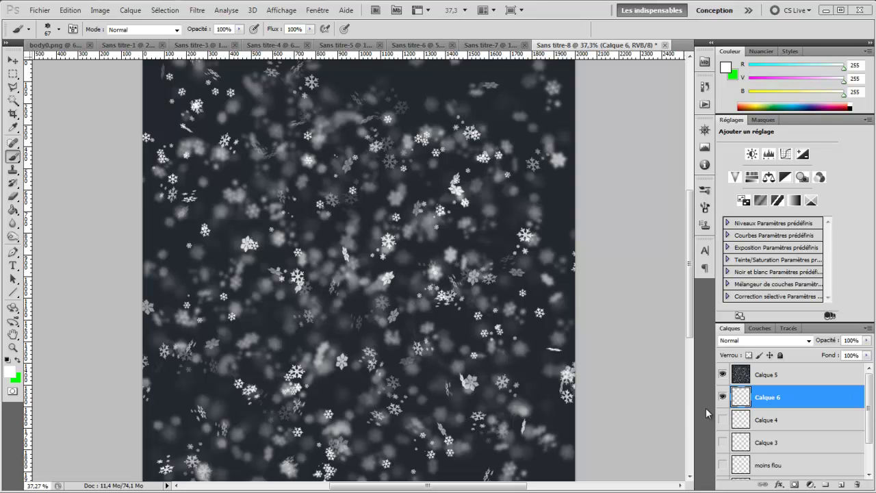
Hide Calque 5 and preview the fond tres flou, moins flou and Calque 3 layers, leaving them hidden
click(723, 374)
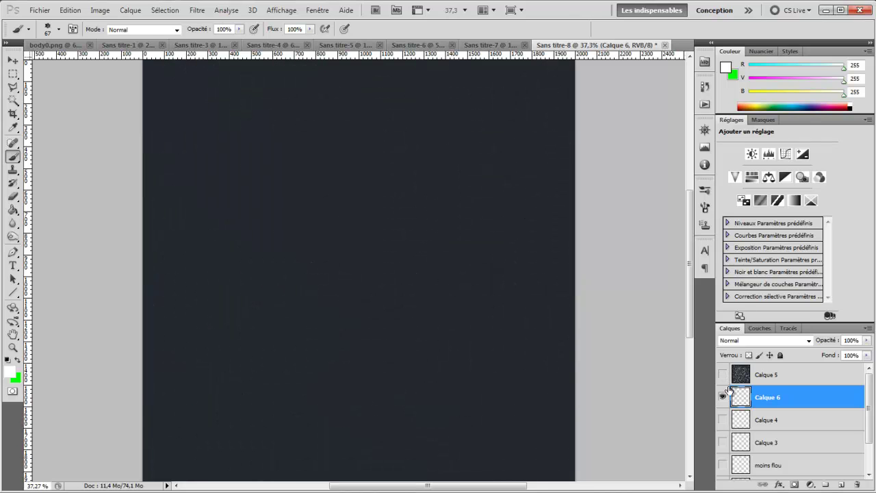
scroll(725, 466, down, 2)
click(723, 446)
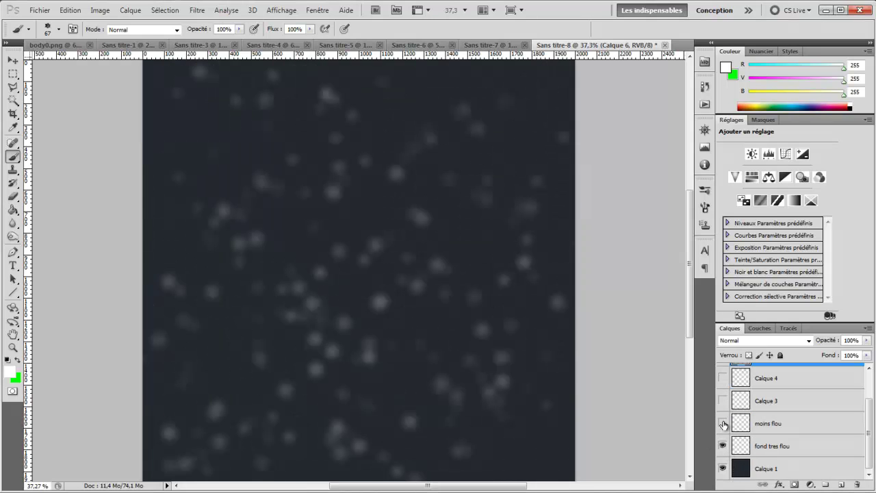
click(723, 423)
click(723, 401)
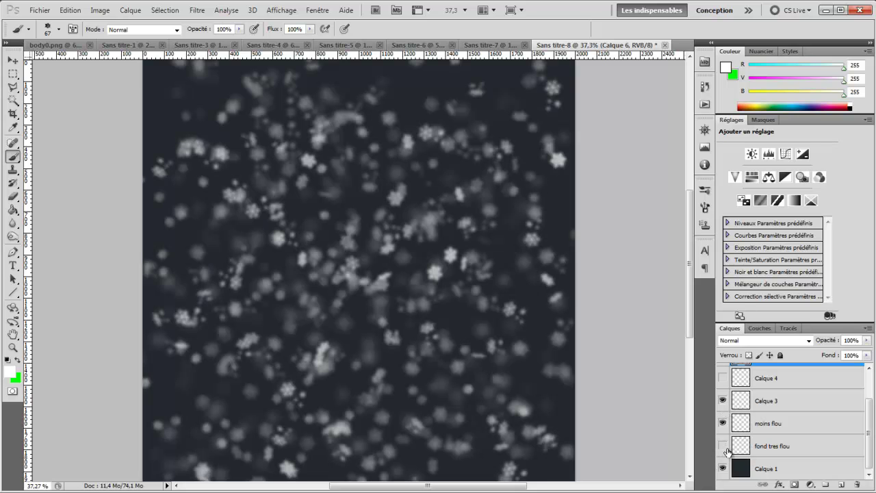
click(723, 423)
click(723, 401)
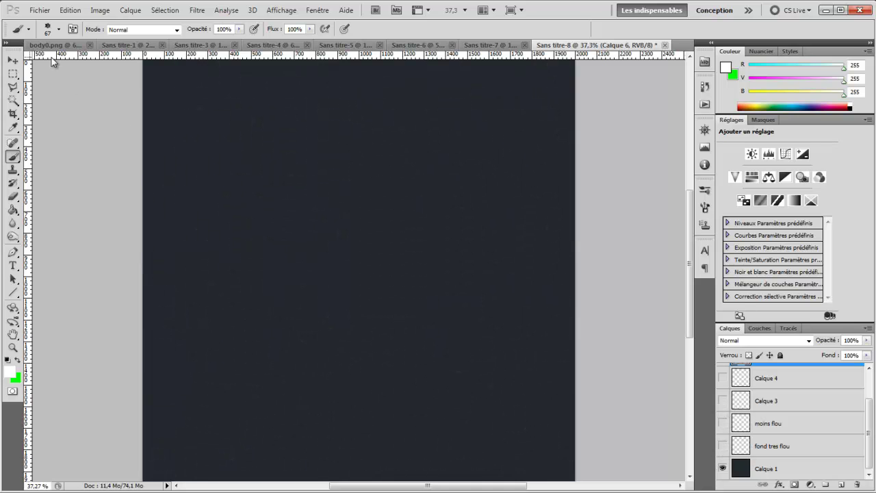
Choose the 576 px multi-snowflake tip and set its size to 150 px
click(53, 29)
click(183, 339)
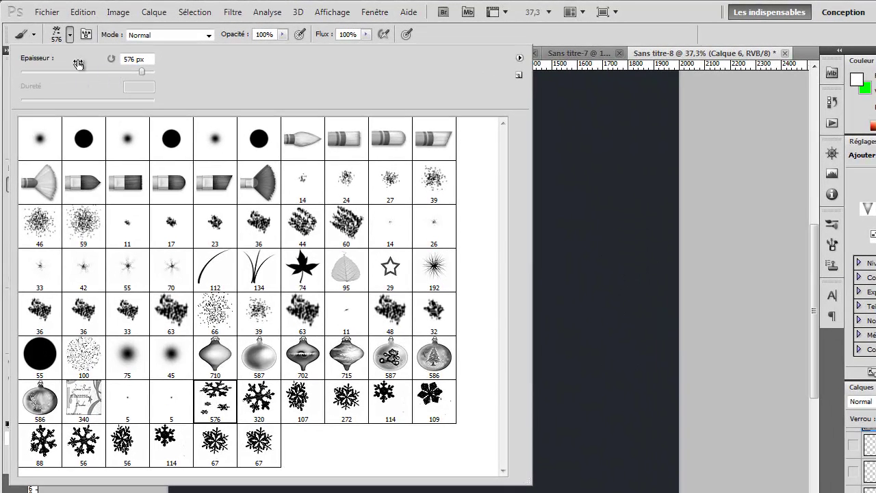
text(150)
click(33, 34)
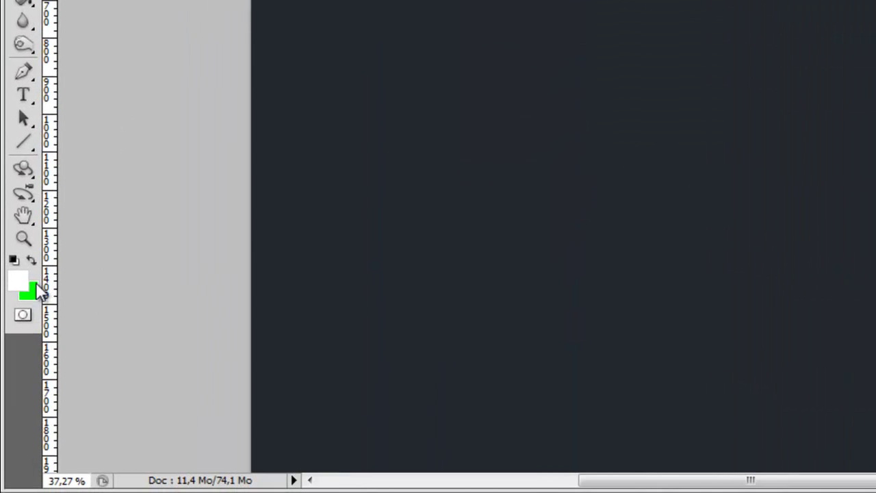
Set the foreground colour to light pink with V and B at 150, and check the green background colour
click(24, 281)
drag(676, 172, 604, 39)
key(Return)
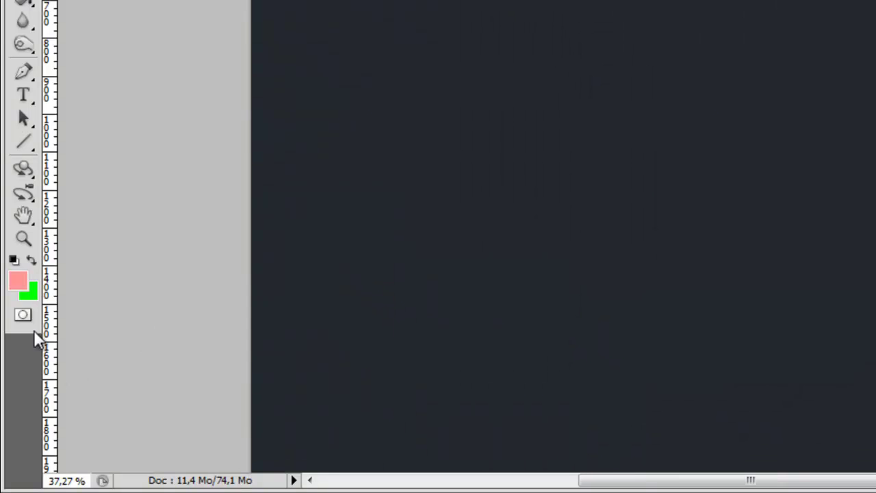
click(32, 288)
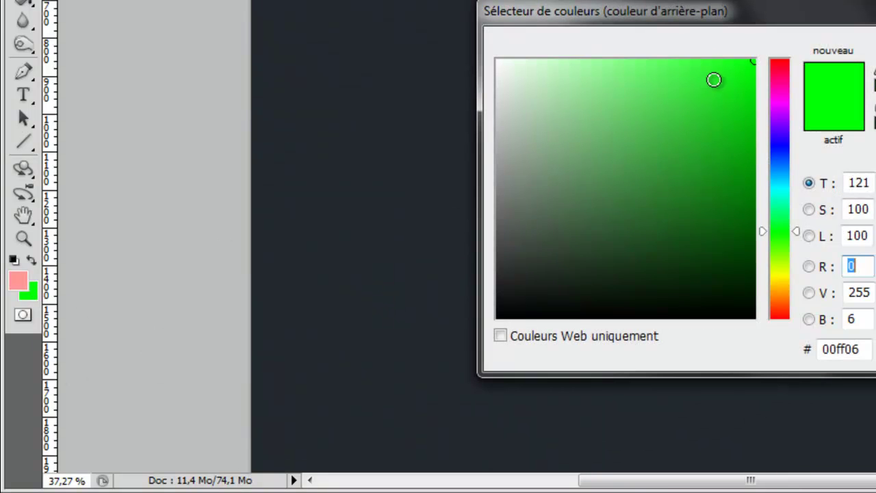
key(Return)
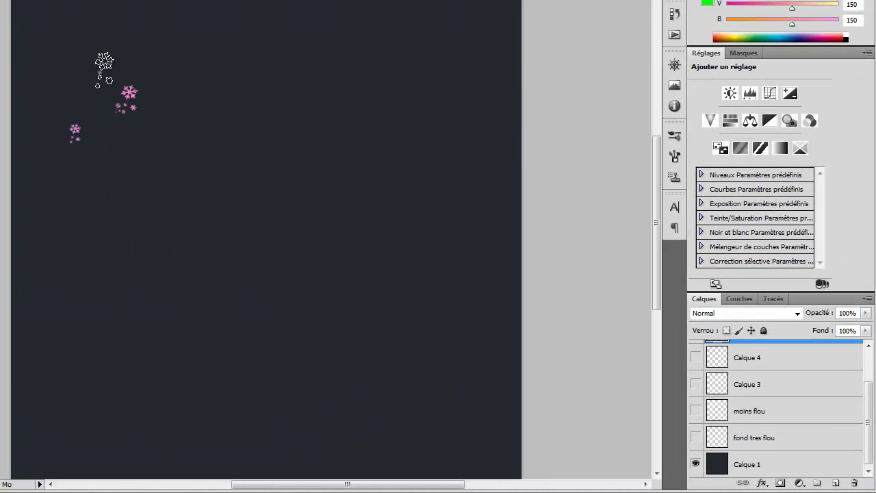
Scatter coloured test snowflakes on Calque 6 with hue variation active, and undo the strokes
mouse_move(102, 64)
mouse_down()
mouse_move(254, 201)
mouse_move(342, 95)
mouse_move(305, 229)
mouse_up()
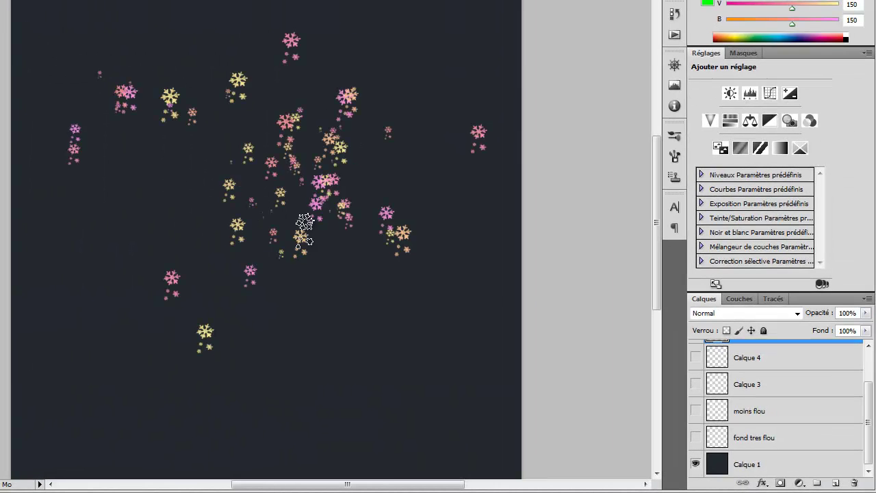
key(ctrl+z)
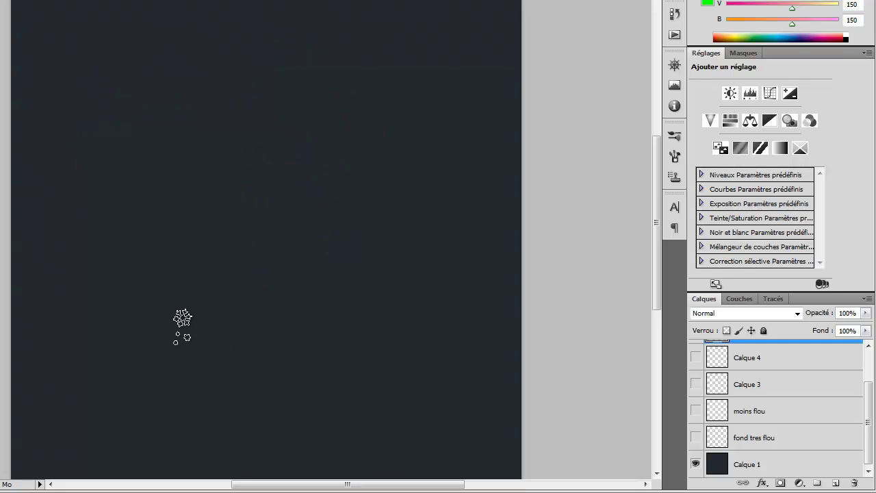
Set the brush's Diamètre minimal, Variation de l'angle and Variation de l'arrondi to 100%, and check its Diffusion settings
click(675, 155)
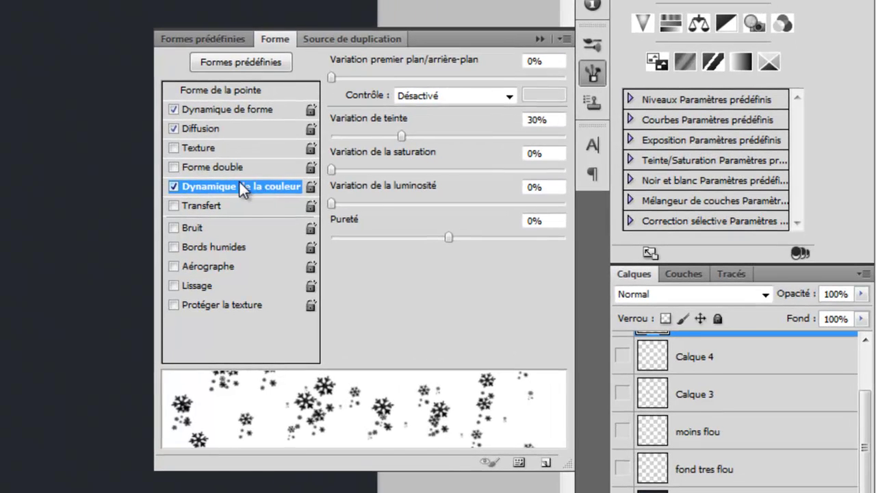
click(208, 109)
drag(335, 128, 634, 159)
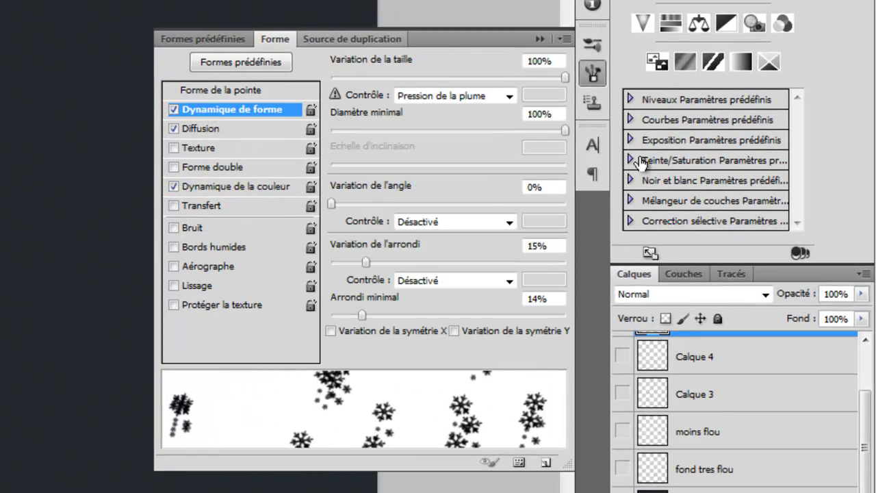
drag(331, 201, 626, 259)
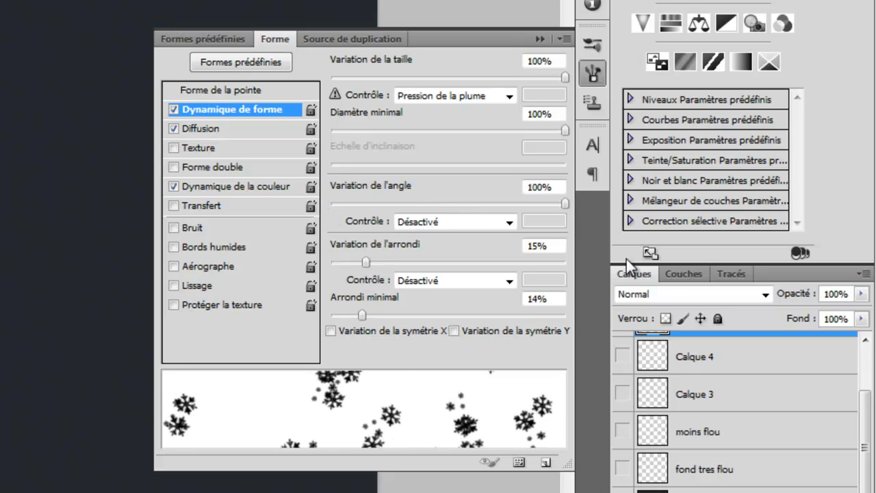
drag(384, 264, 607, 354)
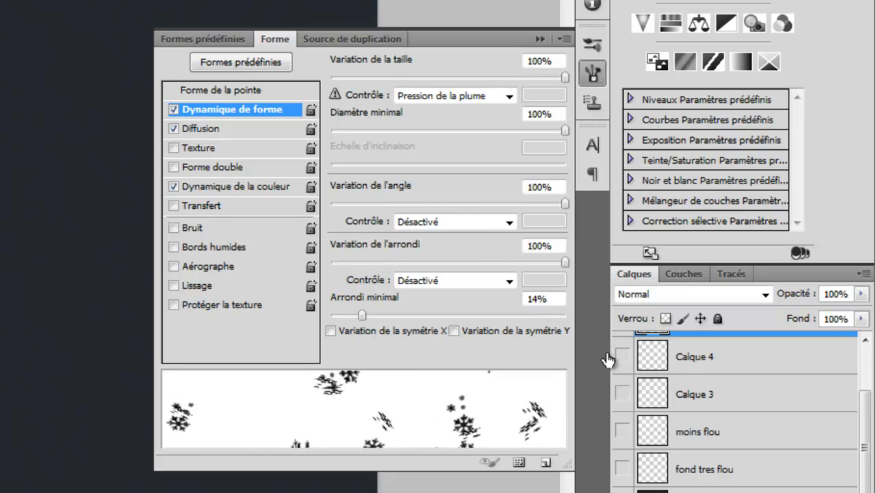
click(203, 129)
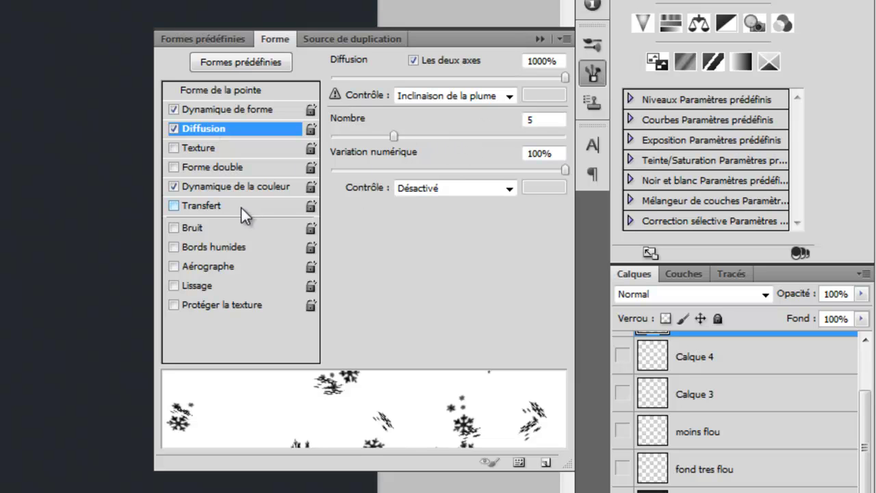
Enable Transfert for the brush and set Variation de teinte in Dynamique de la couleur to 0%
click(203, 206)
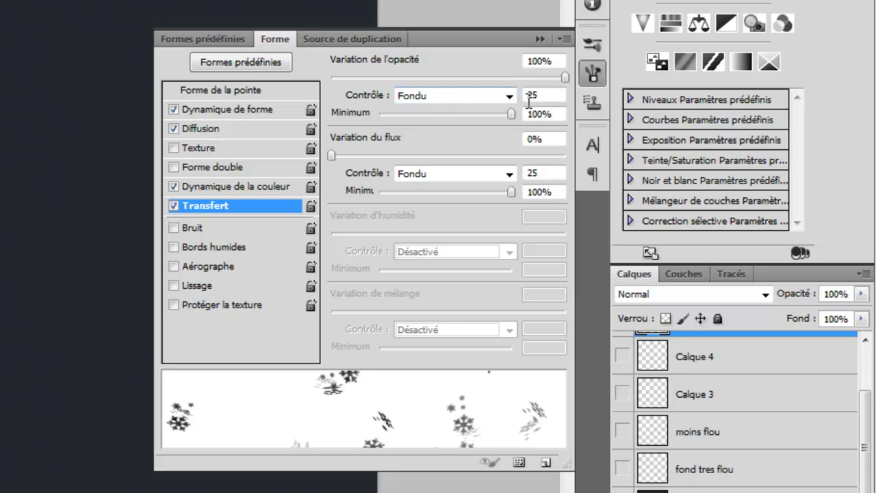
mouse_move(562, 73)
mouse_down()
mouse_move(345, 73)
mouse_move(361, 77)
mouse_up()
drag(511, 116, 541, 120)
click(241, 189)
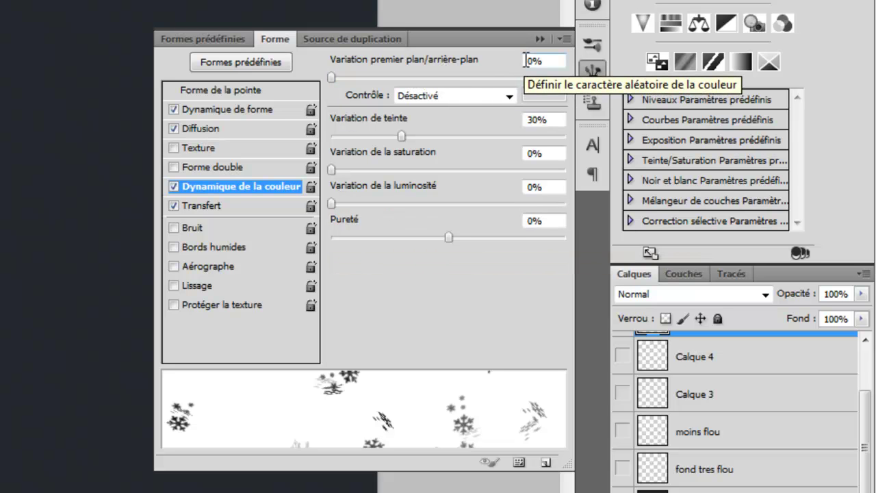
drag(400, 137, 329, 125)
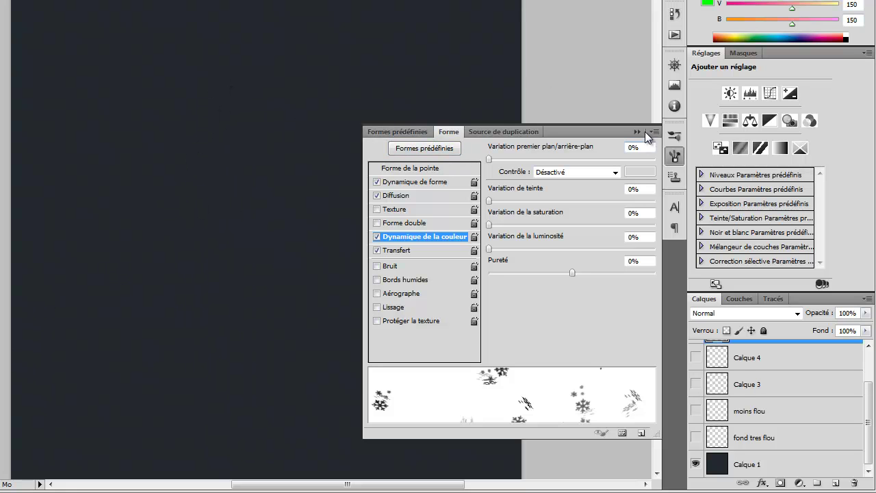
Scatter pink snowflakes of varying opacity across the canvas on Calque 6, and undo the most recent strokes
click(638, 128)
mouse_move(84, 35)
mouse_down()
mouse_move(221, 38)
mouse_move(332, 87)
mouse_move(378, 122)
mouse_move(406, 177)
mouse_move(395, 238)
mouse_move(367, 274)
mouse_move(320, 296)
mouse_move(144, 273)
mouse_move(99, 303)
mouse_move(92, 332)
mouse_move(120, 361)
mouse_move(206, 409)
mouse_move(334, 374)
mouse_move(379, 338)
mouse_move(315, 280)
mouse_move(161, 269)
mouse_move(135, 157)
mouse_move(417, 75)
mouse_move(351, 50)
mouse_move(138, 298)
mouse_move(231, 332)
mouse_move(358, 169)
mouse_move(177, 135)
mouse_move(157, 237)
mouse_move(394, 382)
mouse_move(283, 356)
mouse_move(202, 395)
mouse_move(45, 390)
mouse_up()
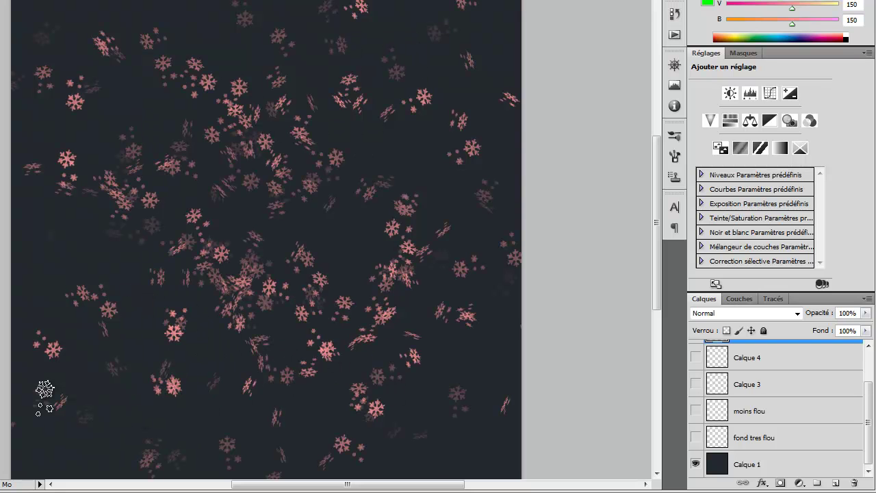
key(ctrl+z)
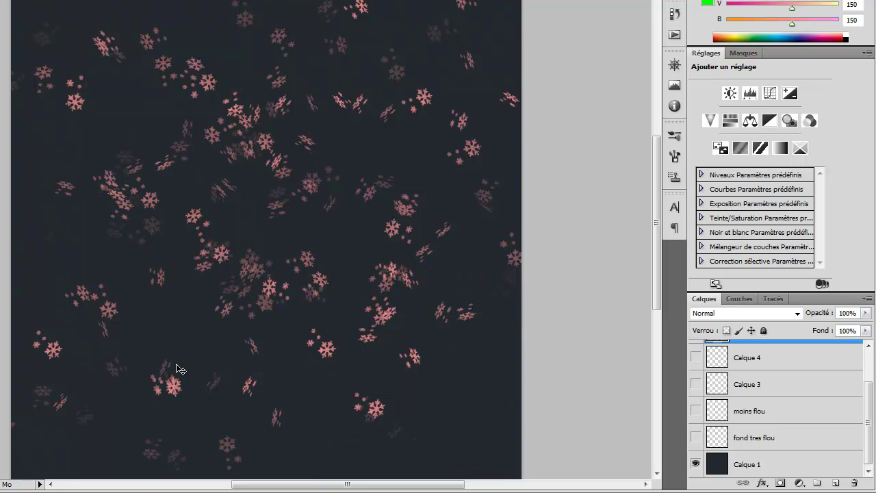
Undo the remaining pink snowflake strokes on Calque 6
key(ctrl+alt+z)
key(ctrl+alt+z)
key(ctrl+alt+z)
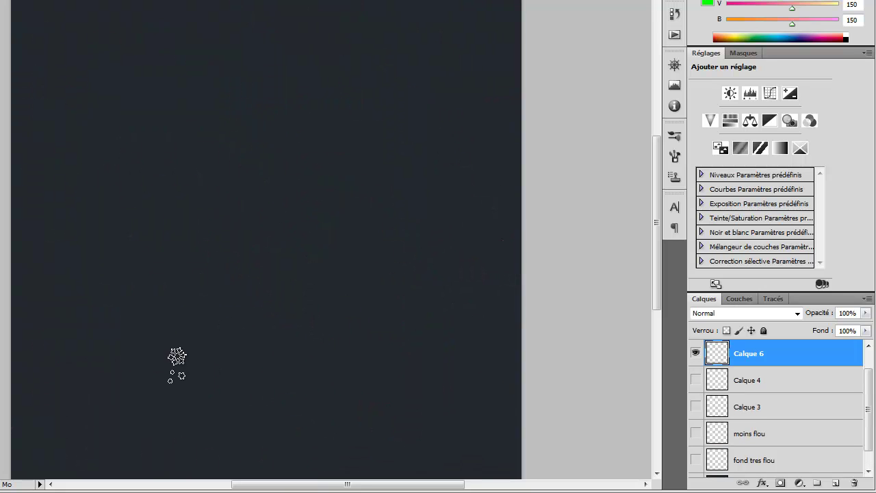
Set the brush's Variation premier plan/arrière-plan to 23%, scatter test snowflakes across Calque 6, and undo them
click(674, 159)
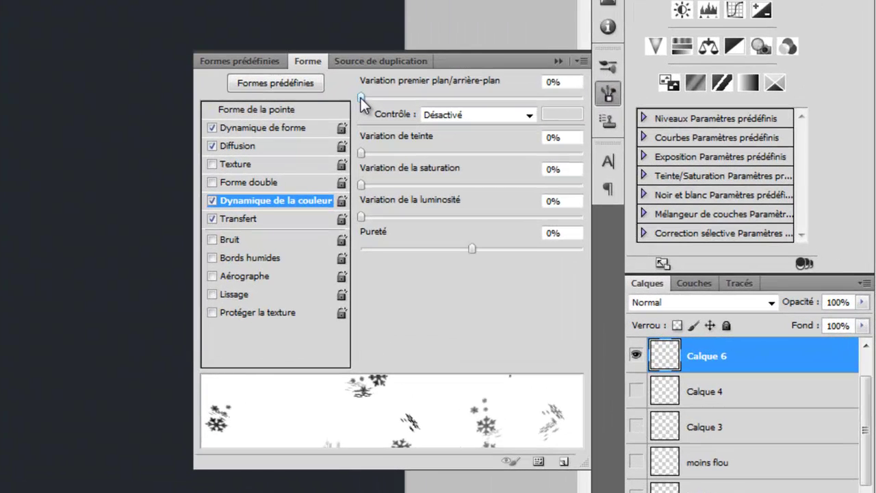
drag(489, 159, 522, 163)
mouse_move(350, 75)
mouse_down()
mouse_move(364, 73)
mouse_move(358, 67)
mouse_up()
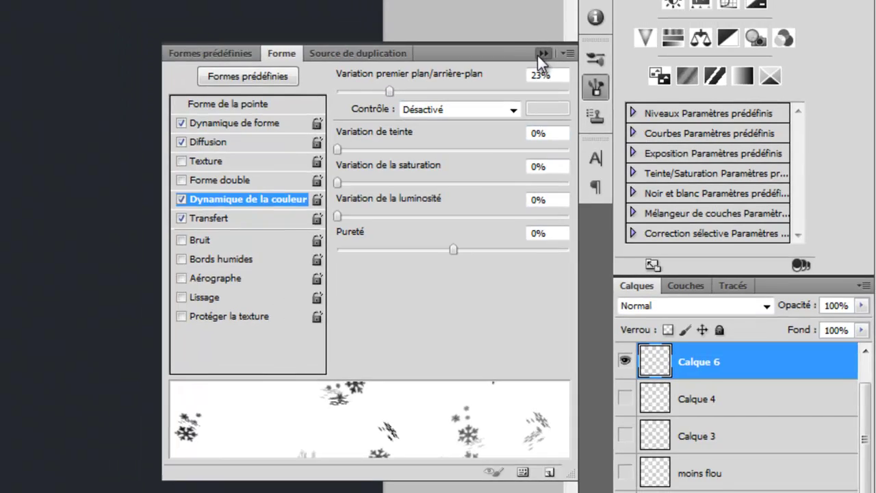
click(542, 53)
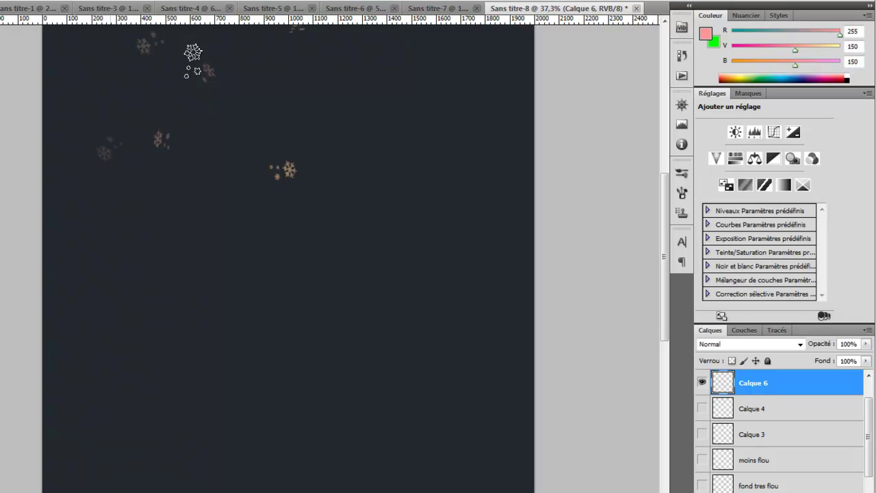
mouse_move(193, 52)
mouse_down()
mouse_move(315, 101)
mouse_move(386, 145)
mouse_move(421, 197)
mouse_move(420, 281)
mouse_move(383, 325)
mouse_move(254, 377)
mouse_move(193, 374)
mouse_move(135, 322)
mouse_move(117, 361)
mouse_move(197, 423)
mouse_move(293, 439)
mouse_move(339, 419)
mouse_move(364, 342)
mouse_move(232, 242)
mouse_move(167, 139)
mouse_move(251, 79)
mouse_move(357, 112)
mouse_move(383, 198)
mouse_move(374, 260)
mouse_move(424, 318)
mouse_move(409, 282)
mouse_move(225, 196)
mouse_move(154, 84)
mouse_move(362, 235)
mouse_move(492, 361)
mouse_up()
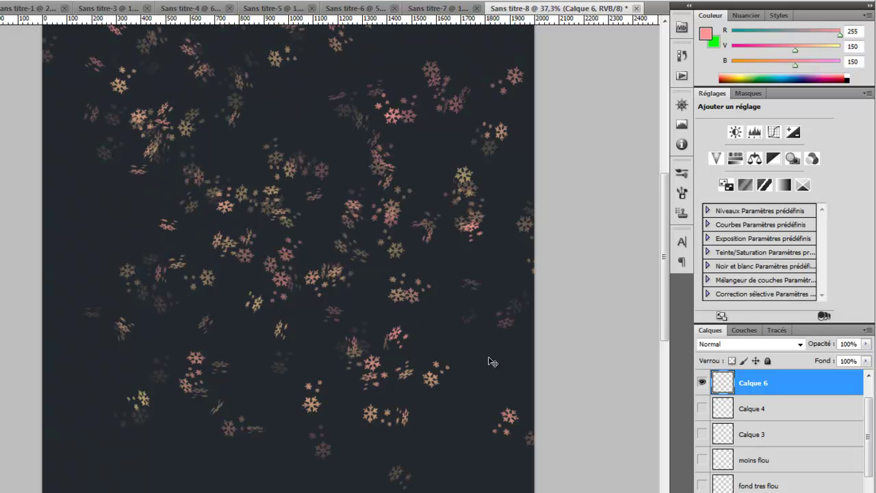
key(ctrl+z)
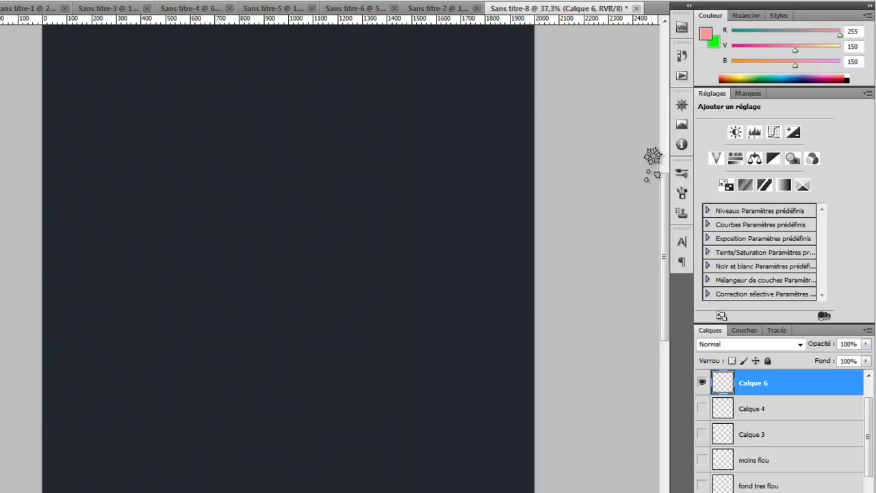
Set Variation premier plan/arrière-plan to 100%, scatter mixed green and pink test snowflakes on Calque 6, and undo them
click(682, 193)
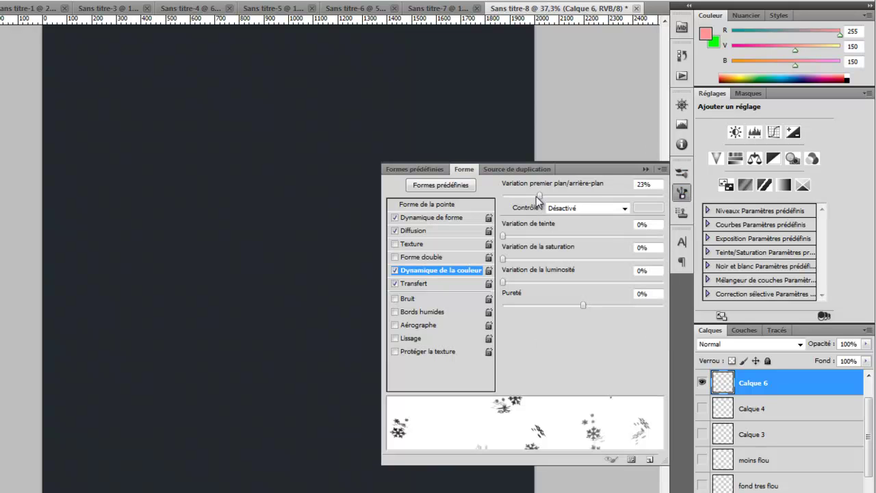
click(682, 193)
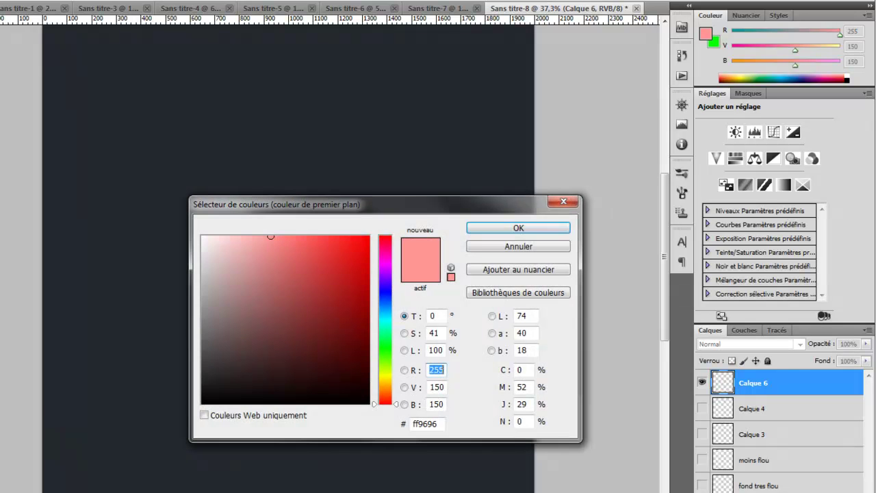
click(483, 247)
mouse_move(121, 78)
mouse_down()
mouse_move(284, 68)
mouse_move(341, 135)
mouse_move(207, 261)
mouse_move(264, 331)
mouse_move(499, 409)
mouse_move(336, 365)
mouse_move(121, 342)
mouse_move(156, 156)
mouse_move(415, 151)
mouse_move(418, 336)
mouse_move(436, 357)
mouse_move(338, 358)
mouse_move(288, 419)
mouse_up()
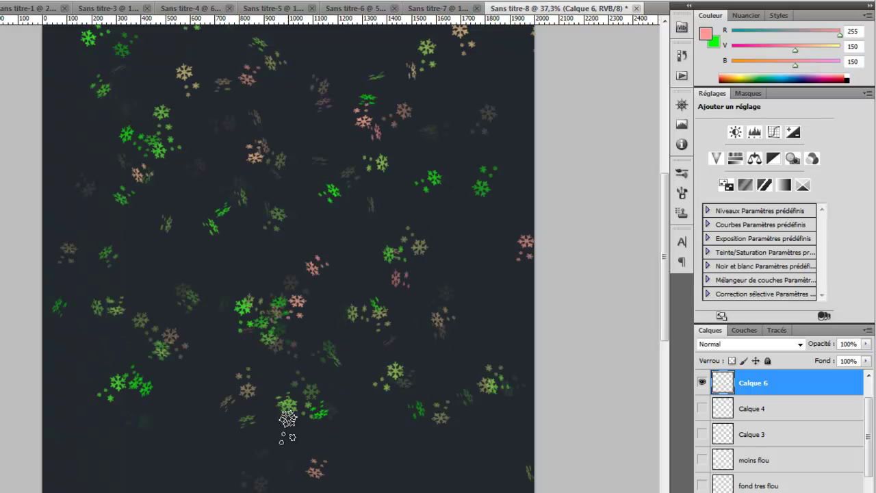
key(v)
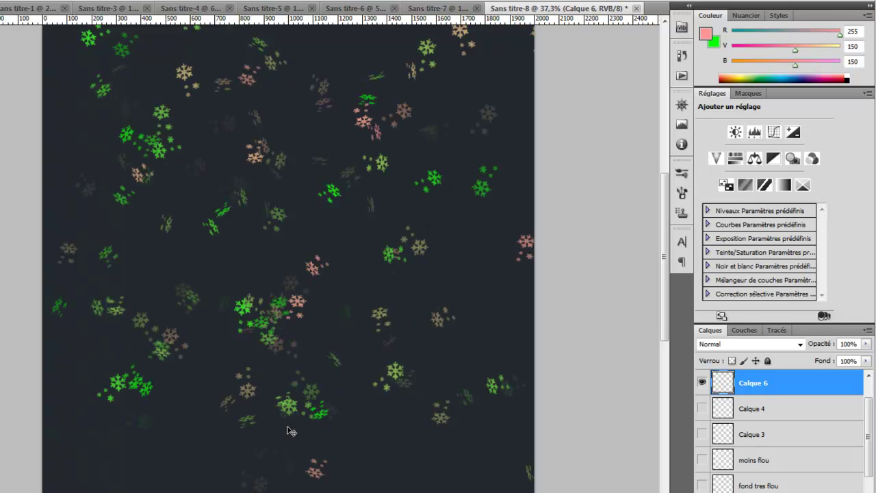
key(b)
key(ctrl+z)
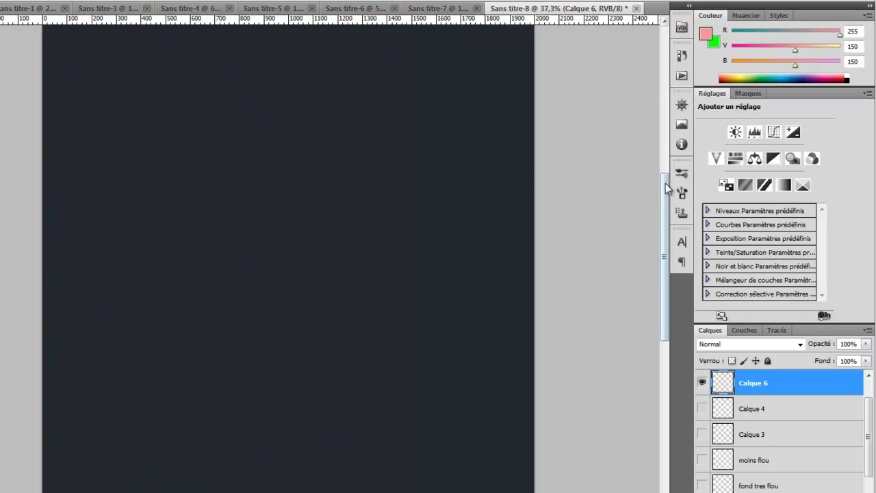
Check the brush's colour dynamics, scatter another green and pink test stroke on Calque 6, and undo it
click(682, 195)
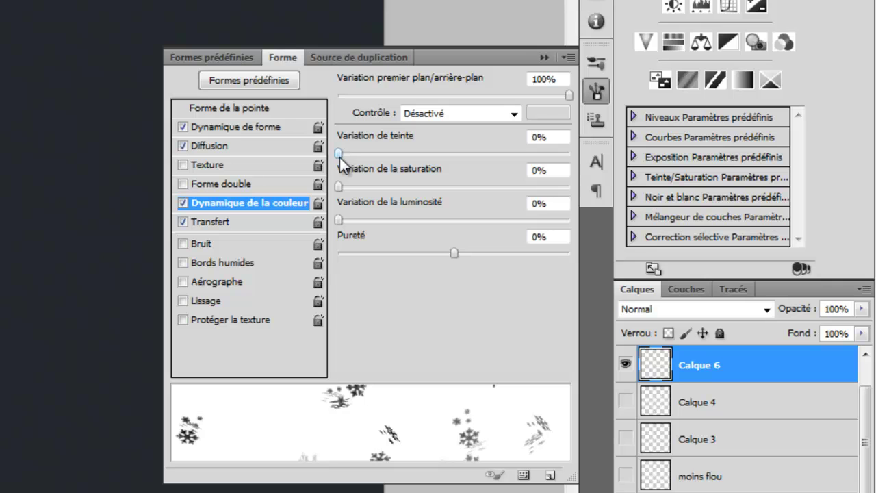
click(544, 60)
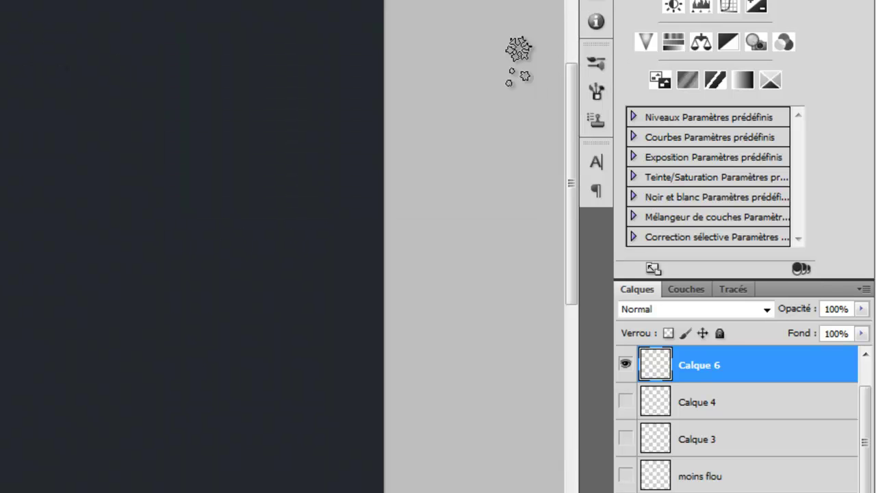
mouse_move(103, 124)
mouse_down()
mouse_move(86, 198)
mouse_move(180, 274)
mouse_move(209, 363)
mouse_move(205, 384)
mouse_up()
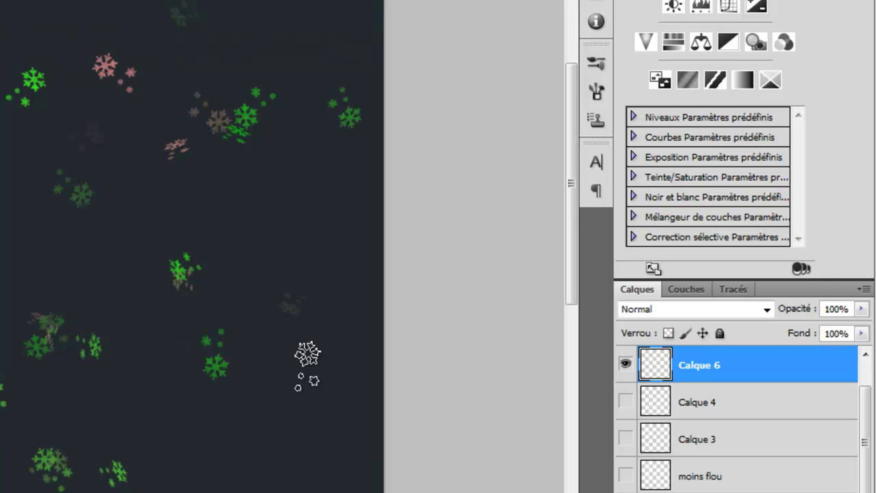
key(ctrl+z)
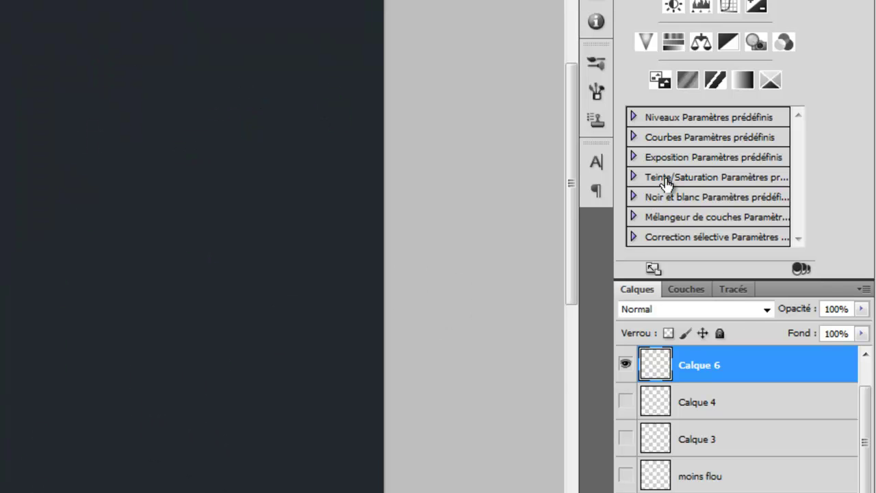
Set Variation de teinte to 100%, scatter multicoloured test snowflakes across Calque 6, and undo the strokes
click(596, 92)
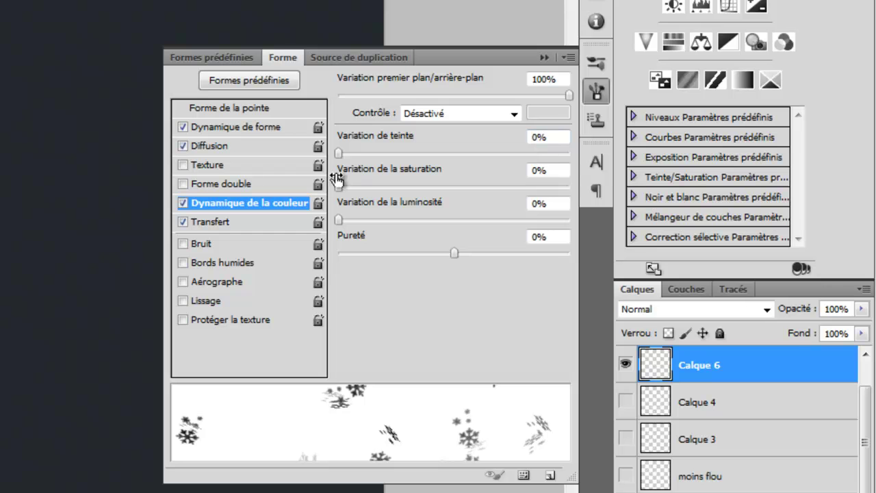
drag(493, 153, 571, 153)
click(548, 60)
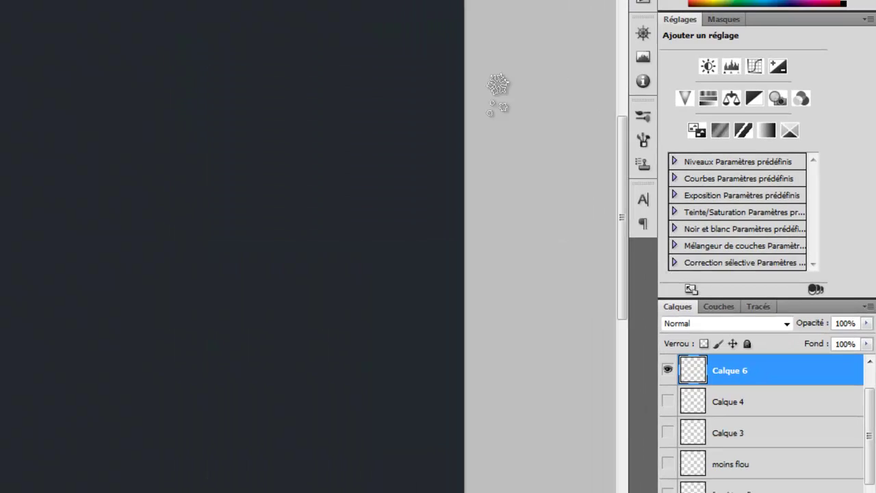
click(118, 60)
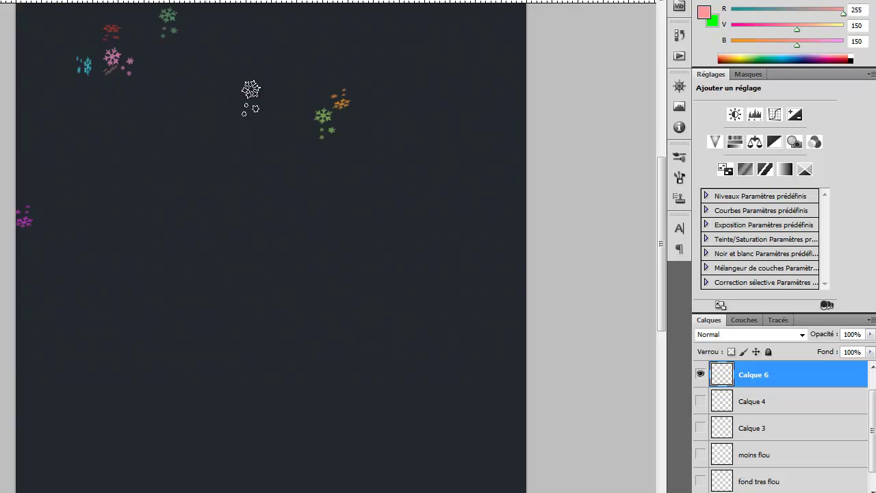
drag(251, 89, 179, 310)
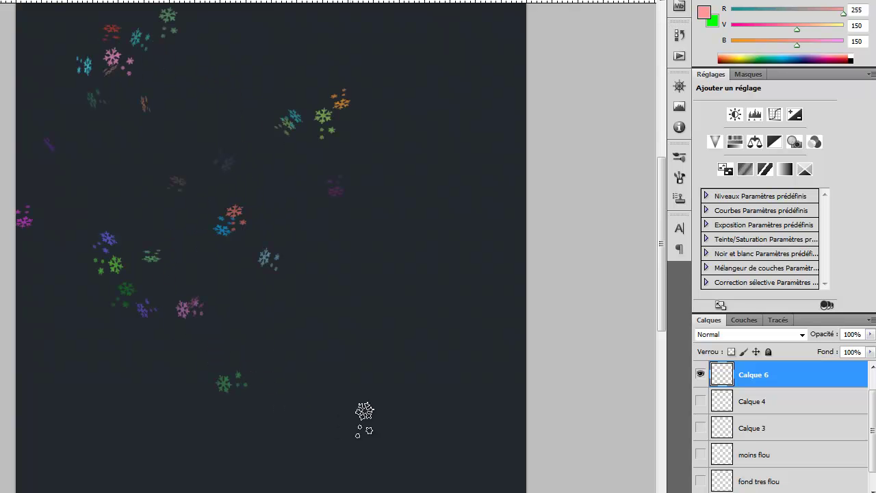
mouse_move(99, 322)
mouse_down()
mouse_move(301, 136)
mouse_move(429, 236)
mouse_move(387, 48)
mouse_move(307, 168)
mouse_move(397, 374)
mouse_move(136, 351)
mouse_move(273, 408)
mouse_move(310, 388)
mouse_move(346, 402)
mouse_move(315, 345)
mouse_move(314, 355)
mouse_move(459, 400)
mouse_move(433, 388)
mouse_up()
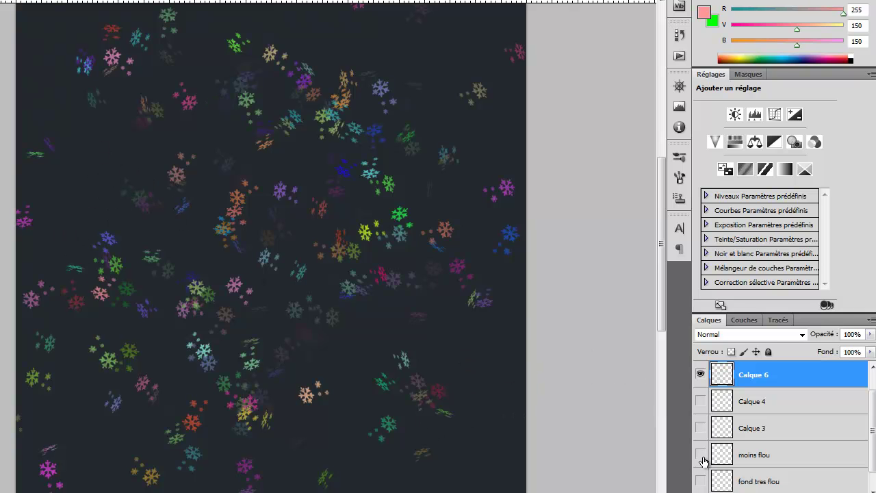
key(ctrl+alt+z)
key(ctrl+alt+z)
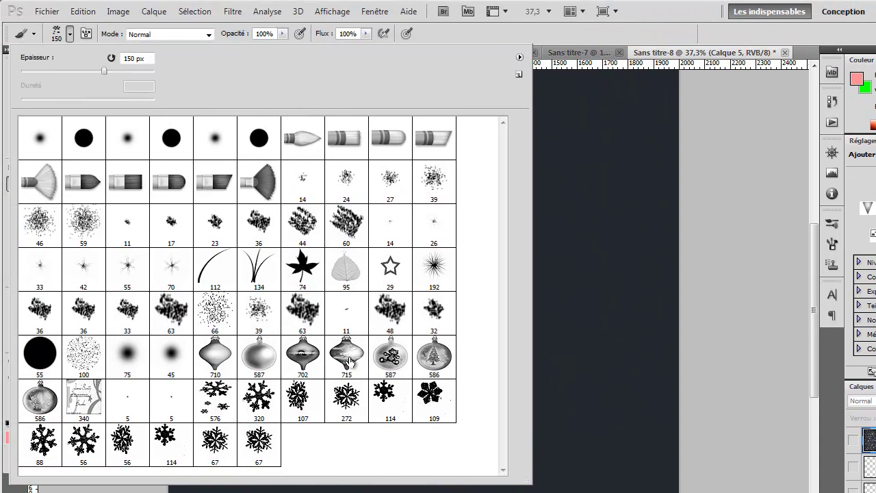
Choose the 587 px Christmas bauble brush, and show and select Calque 5 while keeping Calque 4 hidden
click(231, 293)
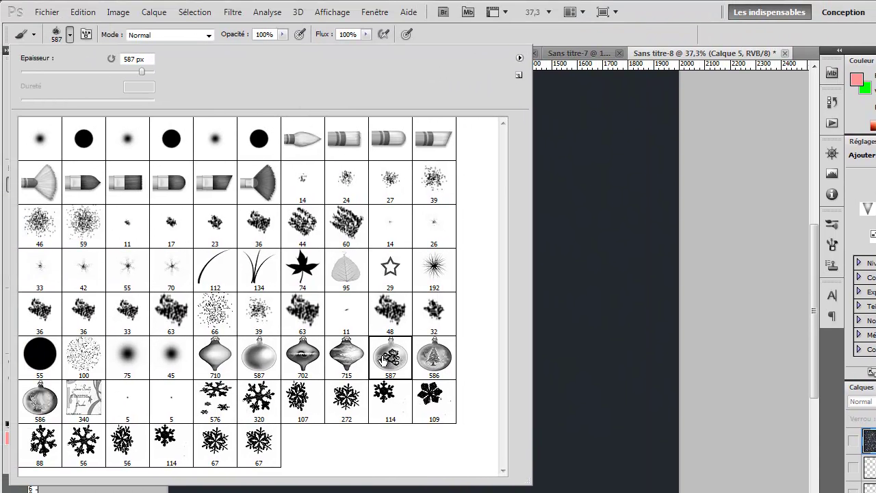
click(71, 34)
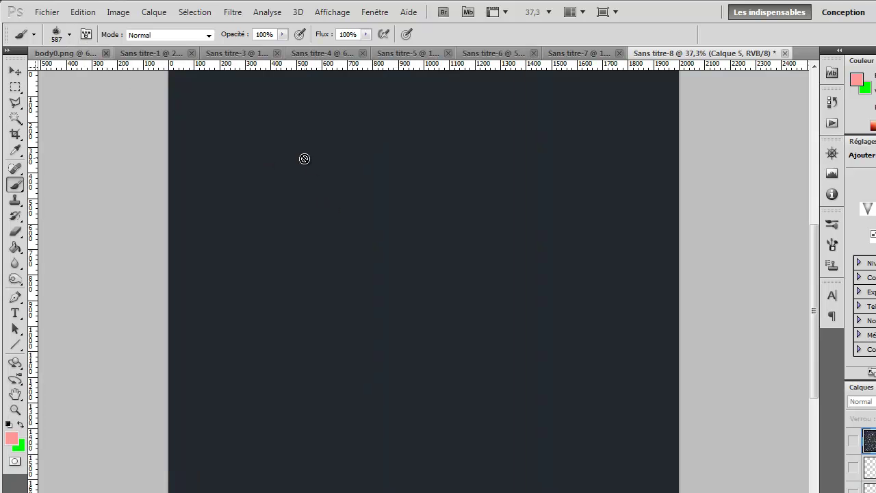
click(875, 477)
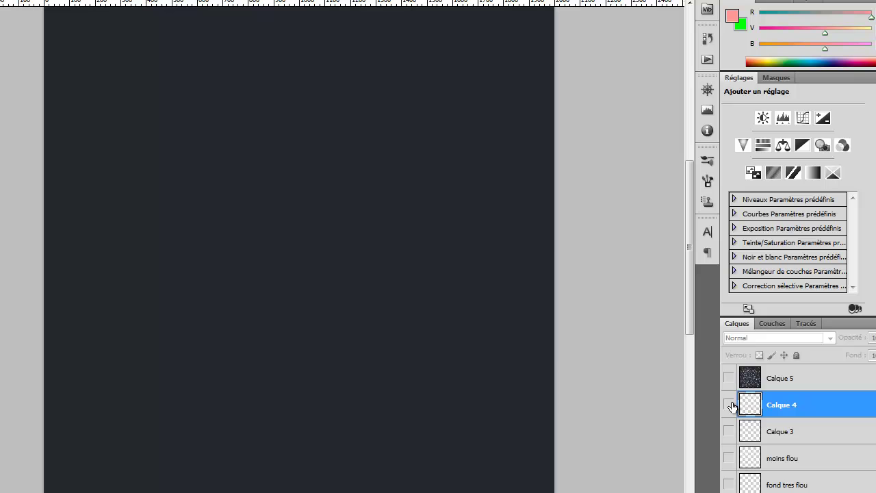
click(728, 405)
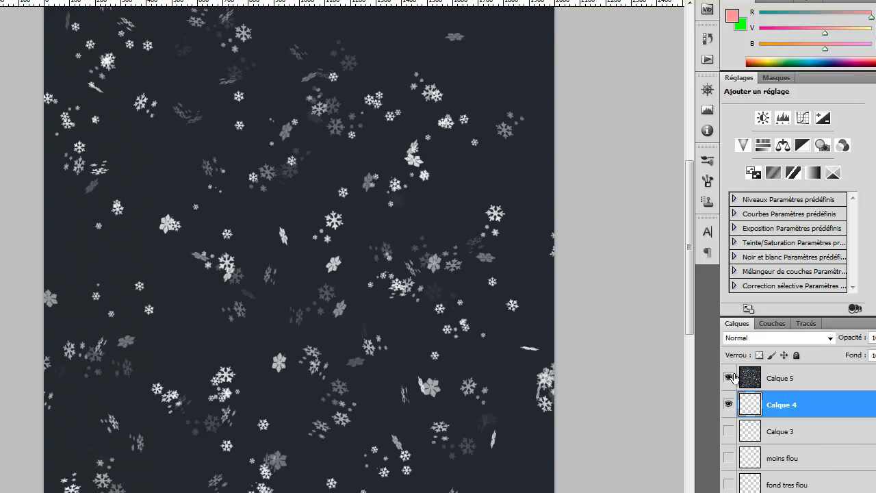
click(730, 377)
click(729, 404)
click(728, 378)
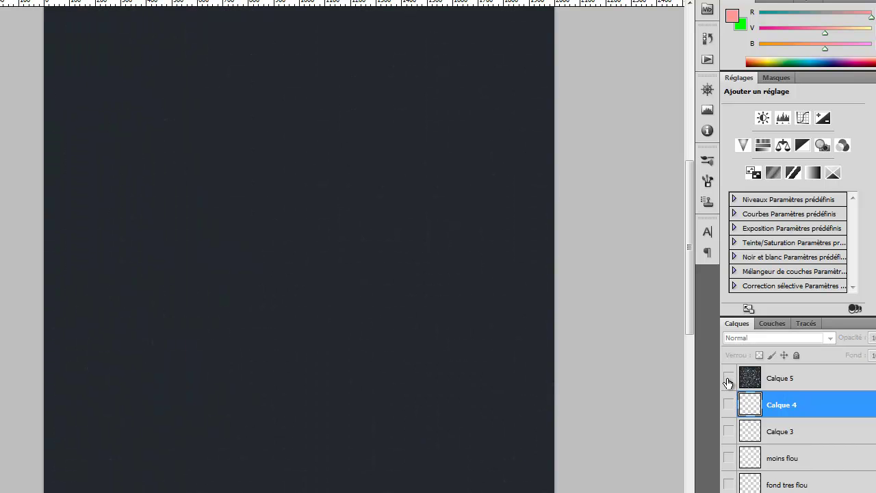
click(729, 378)
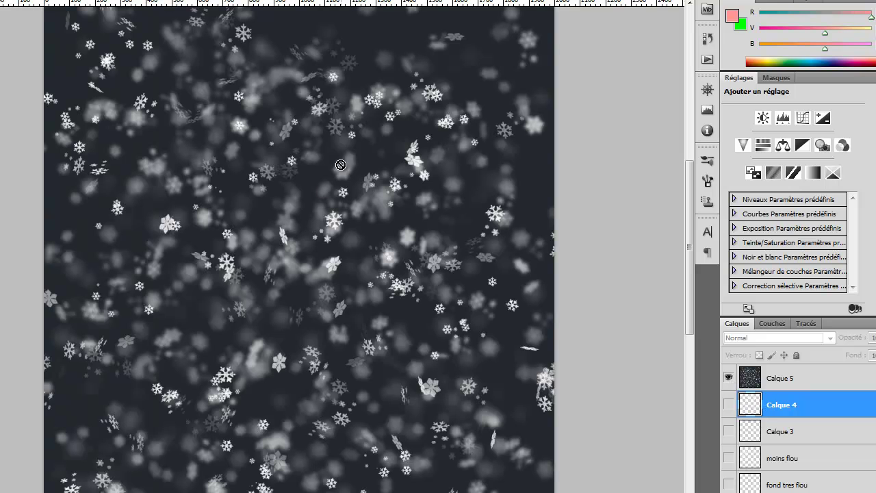
click(786, 373)
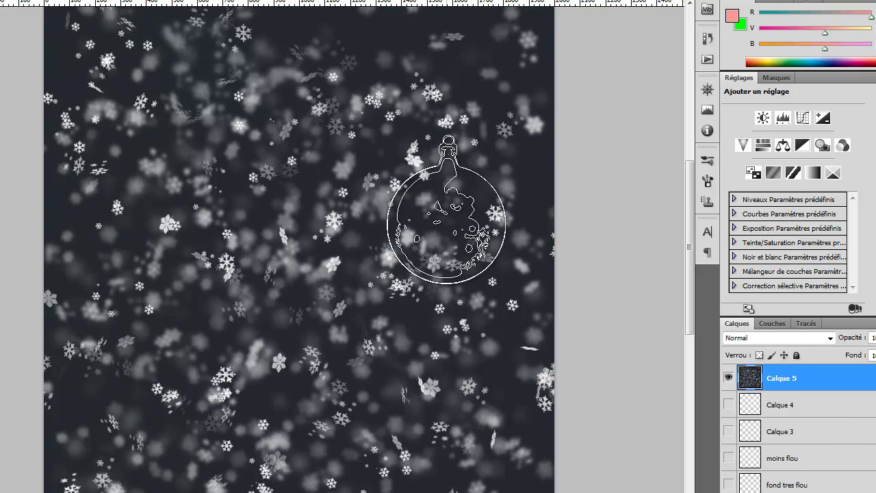
Enable Dynamique de la couleur for the bauble brush
click(707, 181)
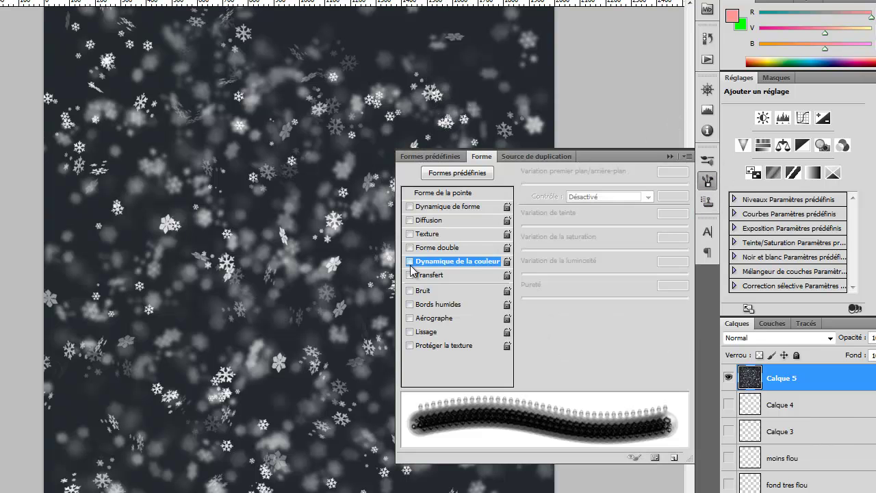
click(411, 262)
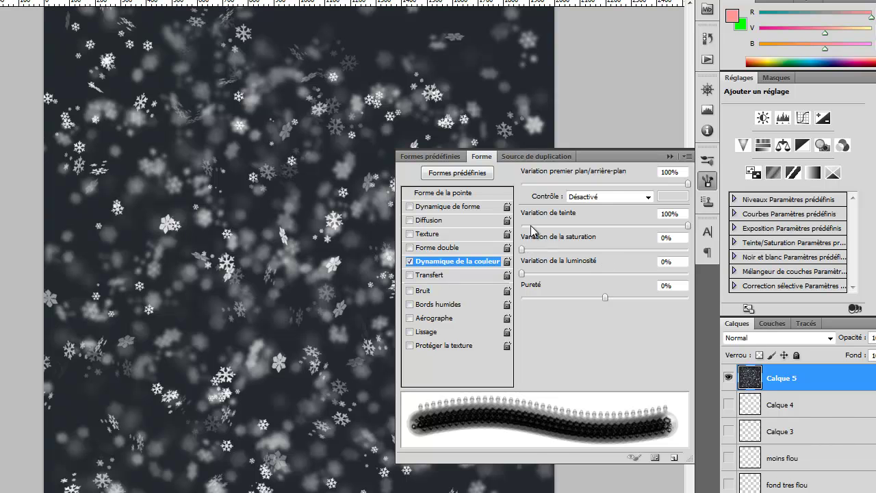
Try Dynamique de forme and Diffusion on the bauble brush, disable both, and return to the Dynamique de la couleur settings
click(410, 207)
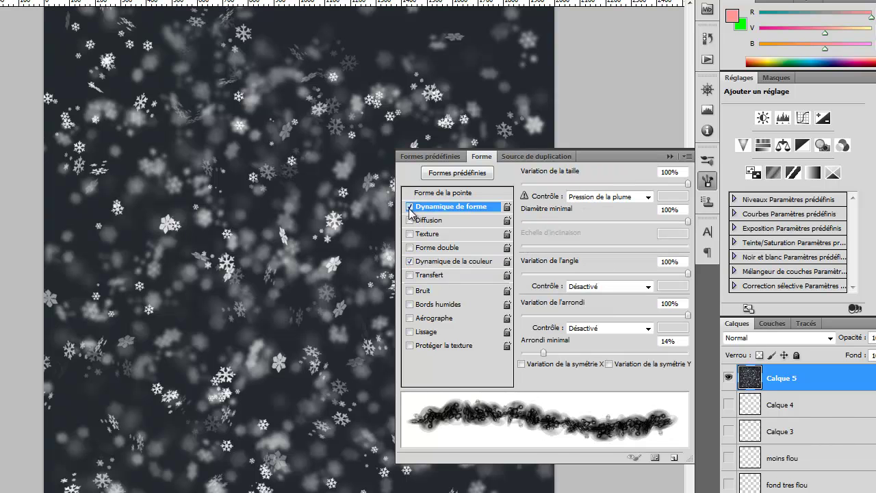
click(410, 221)
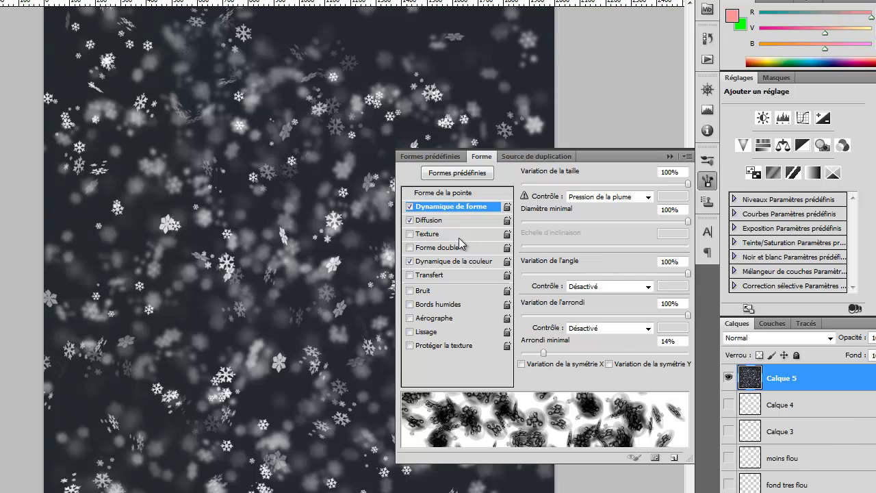
click(442, 221)
click(438, 207)
click(432, 221)
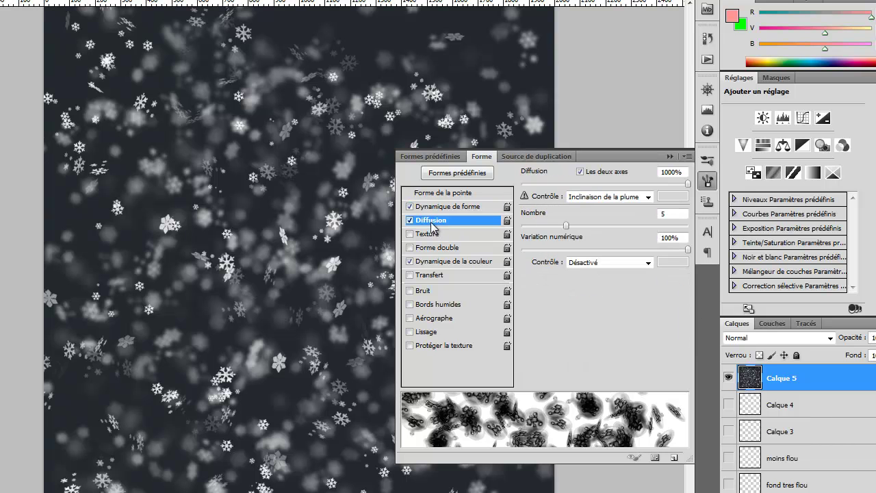
click(410, 220)
click(410, 207)
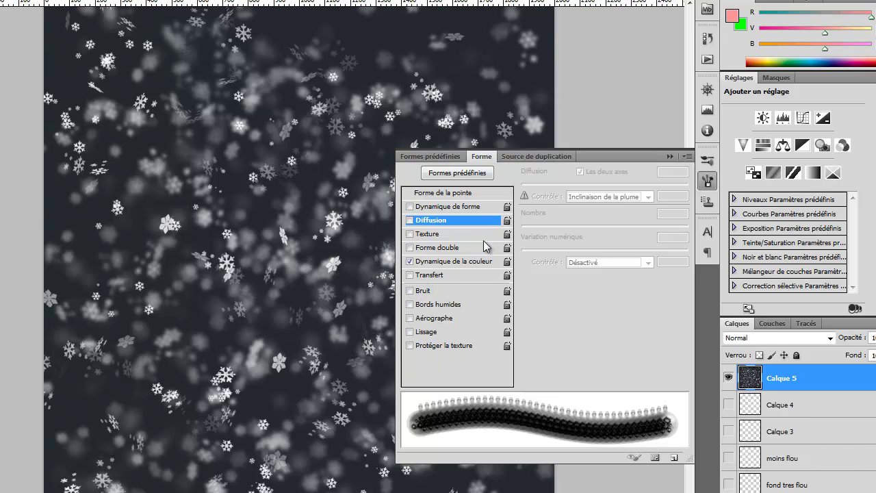
click(465, 261)
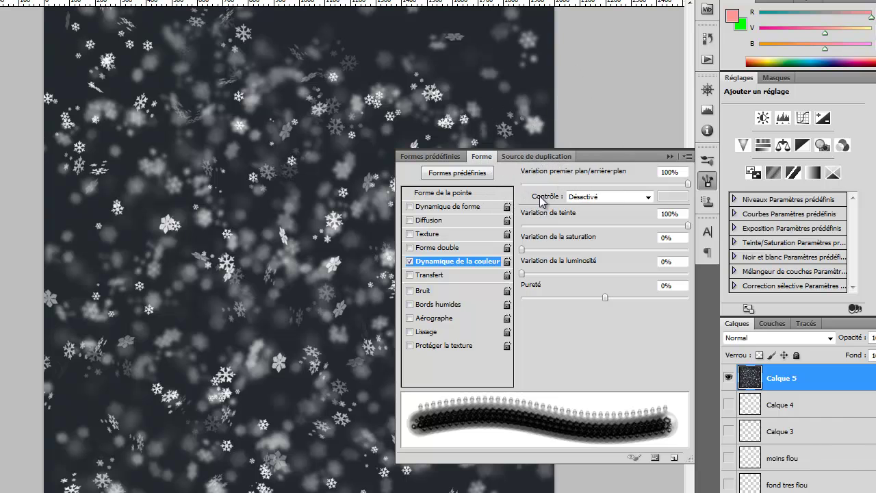
Hide Calque 5 and add a new empty layer above it for the baubles
click(670, 156)
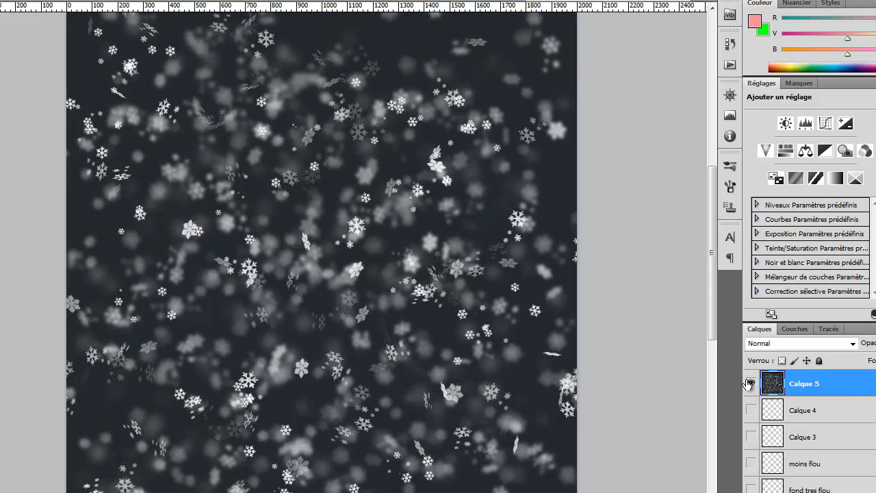
click(751, 383)
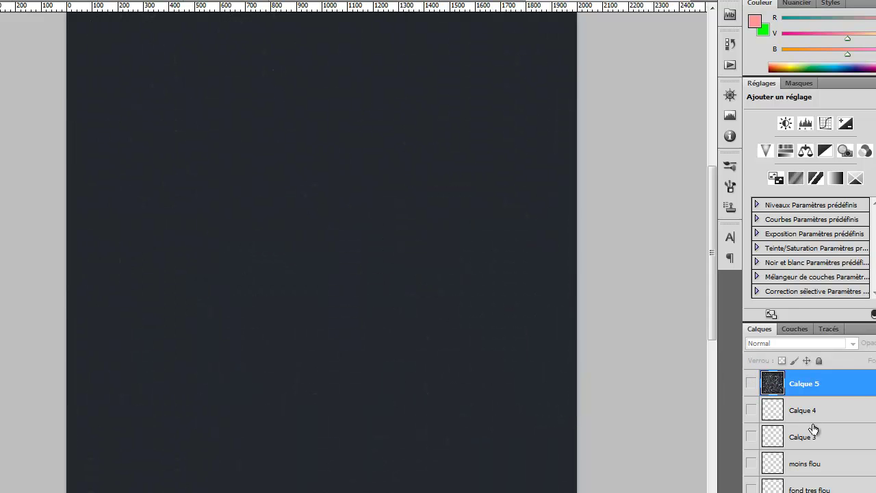
key(ctrl+v)
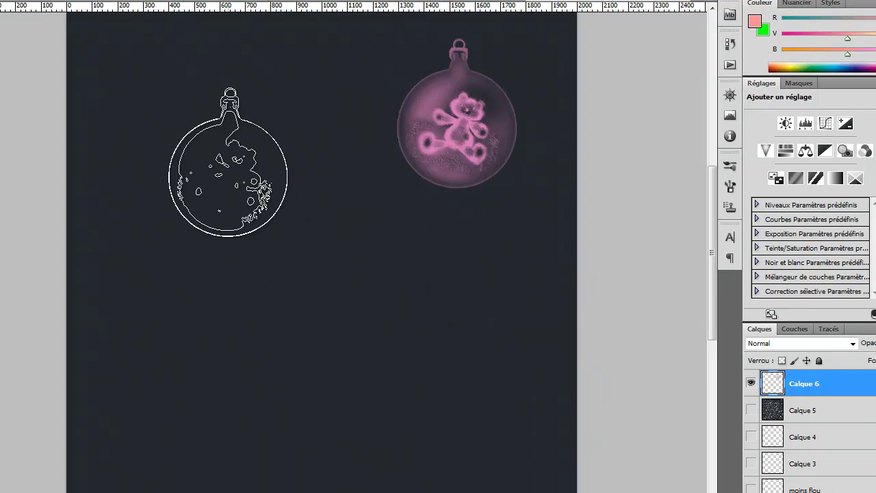
Stamp separate coloured teddy-bear baubles across the canvas on Calque 6
drag(375, 411, 229, 373)
drag(229, 373, 323, 137)
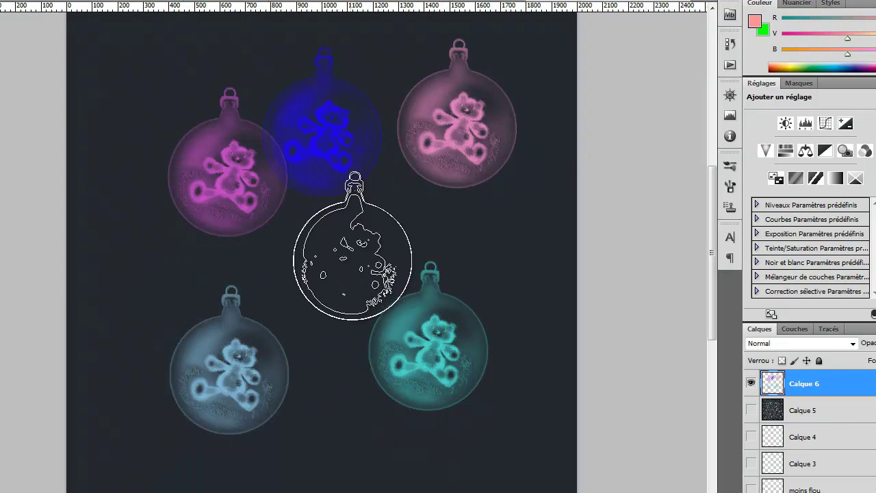
click(333, 241)
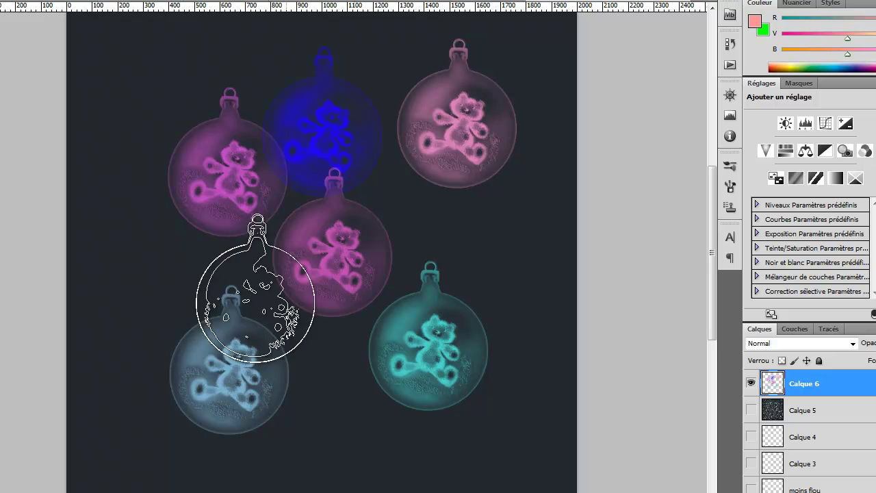
Enable Dynamique de forme, Diffusion and Transfert for the bauble brush alongside Dynamique de la couleur
click(730, 189)
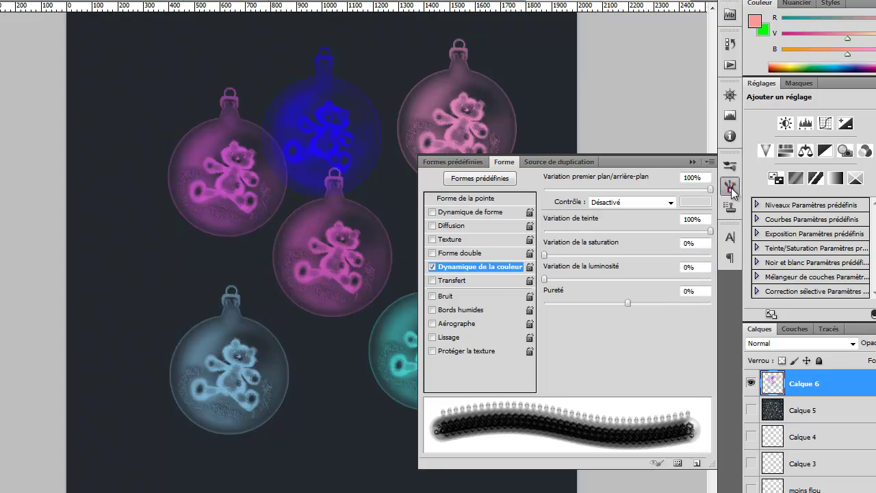
click(450, 214)
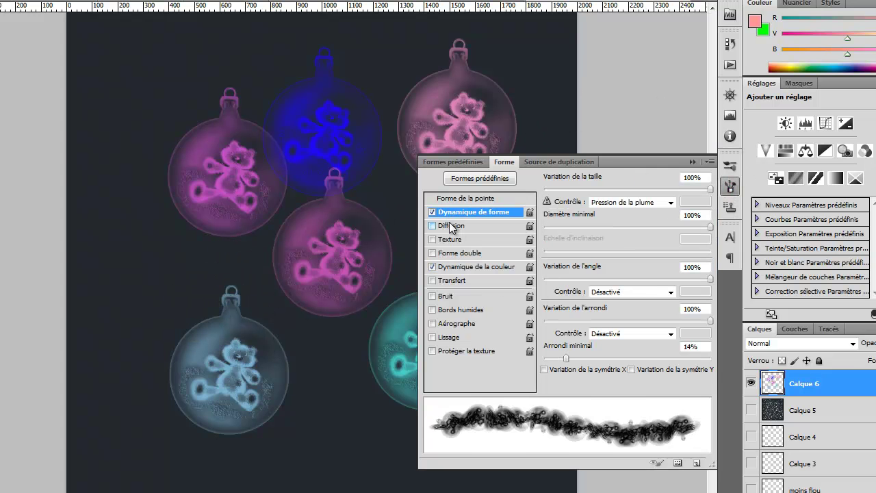
click(449, 224)
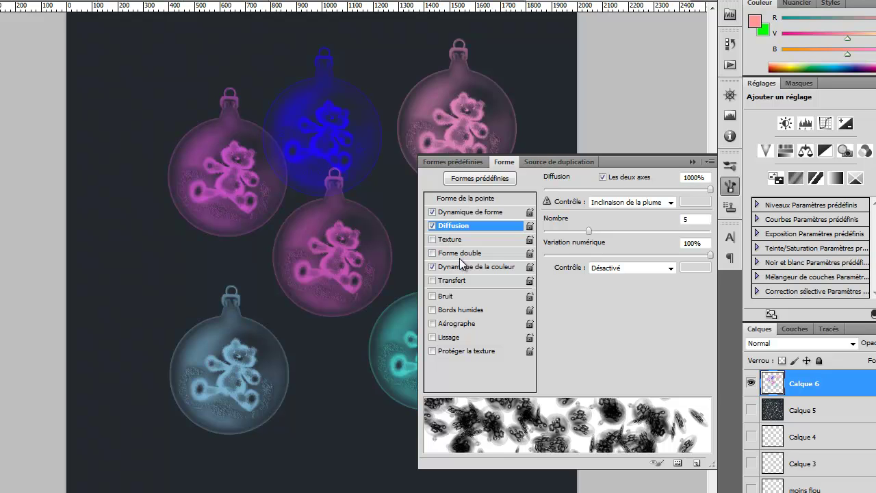
click(463, 267)
click(452, 280)
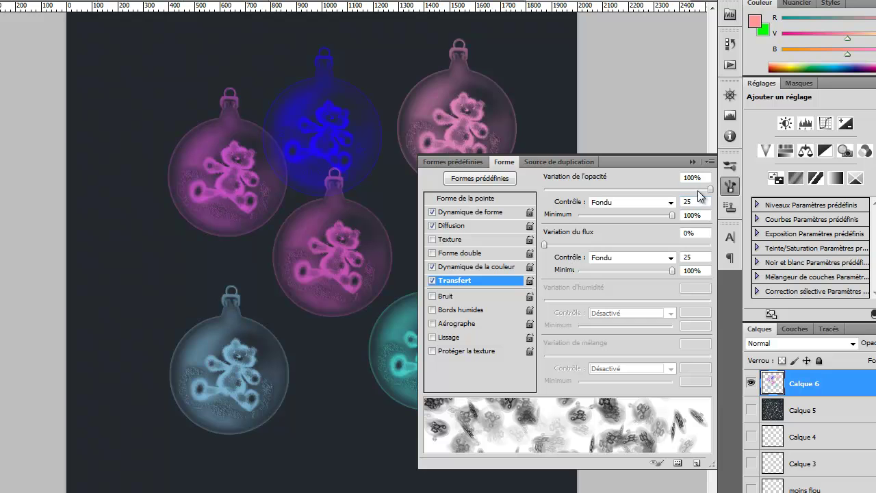
click(694, 162)
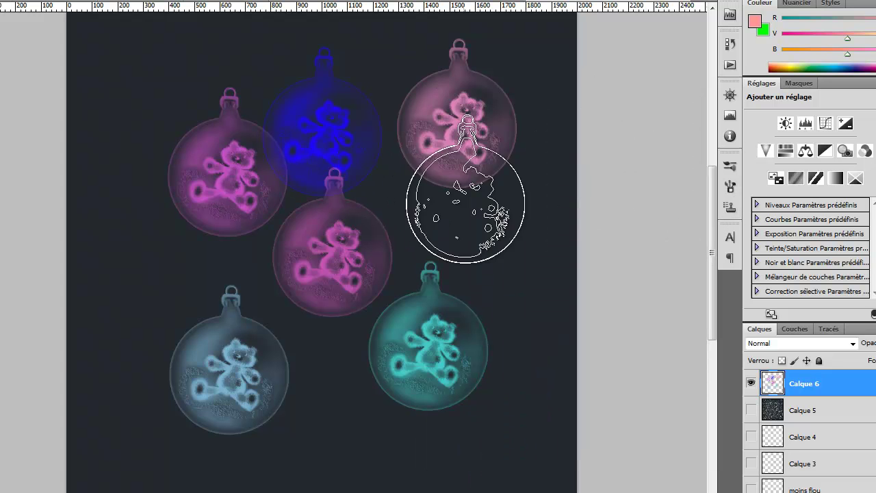
Undo all the bauble stamps on Calque 6
key(ctrl+z)
key(ctrl+alt+z)
key(ctrl+alt+z)
key(ctrl+alt+z)
key(ctrl+alt+z)
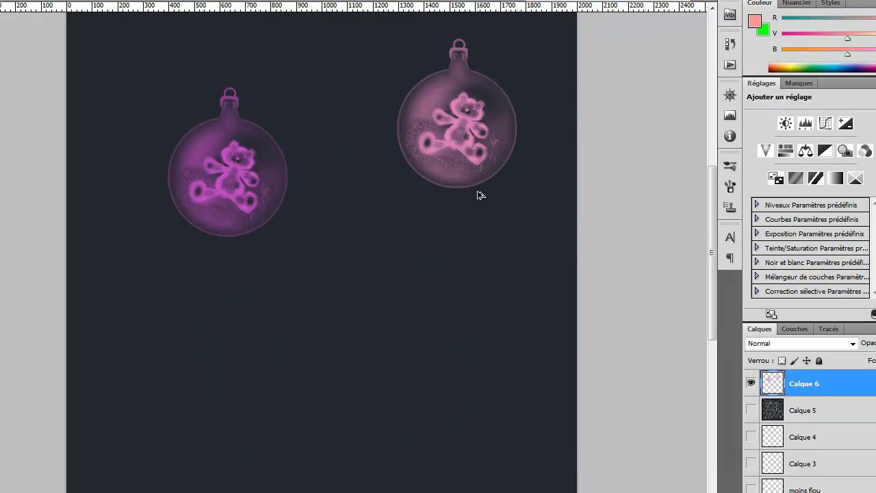
key(ctrl+alt+z)
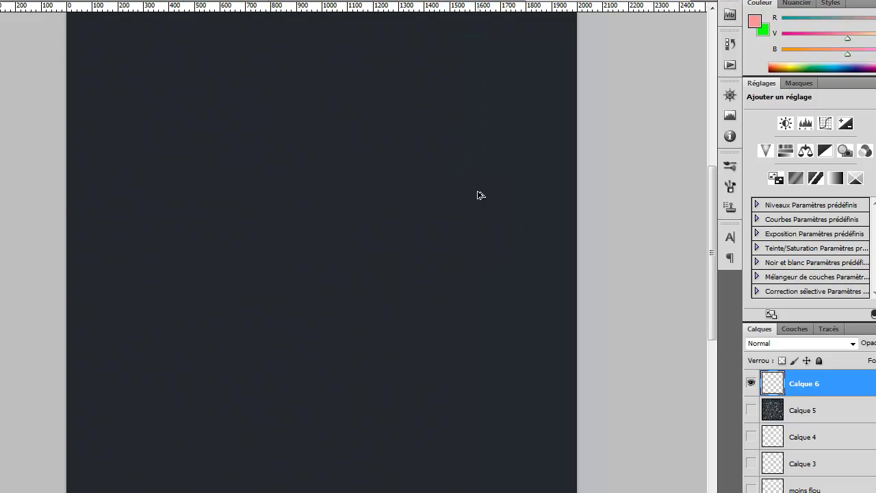
Scatter multicoloured baubles of varying angle, roundness and opacity over Calque 6
click(248, 218)
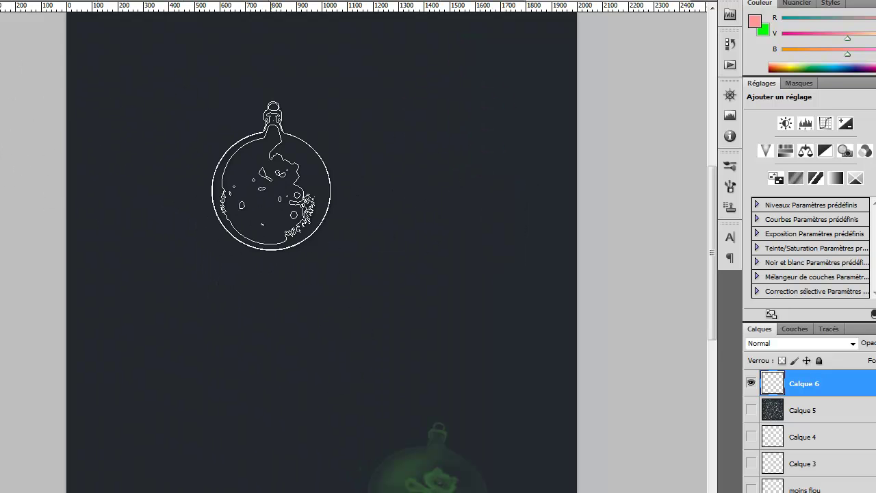
click(260, 189)
click(277, 280)
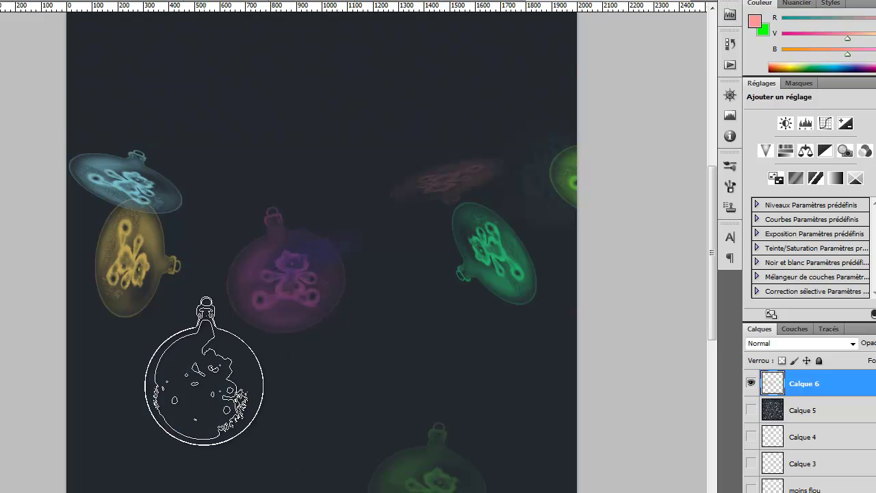
click(323, 78)
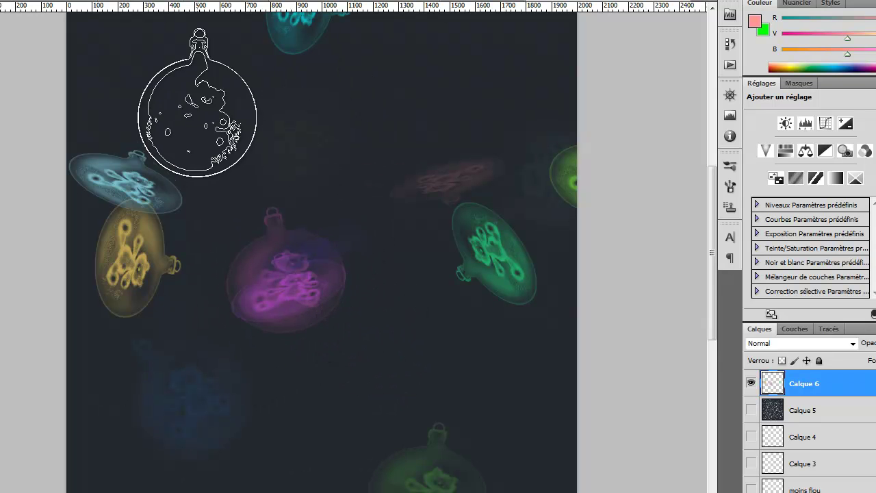
click(195, 98)
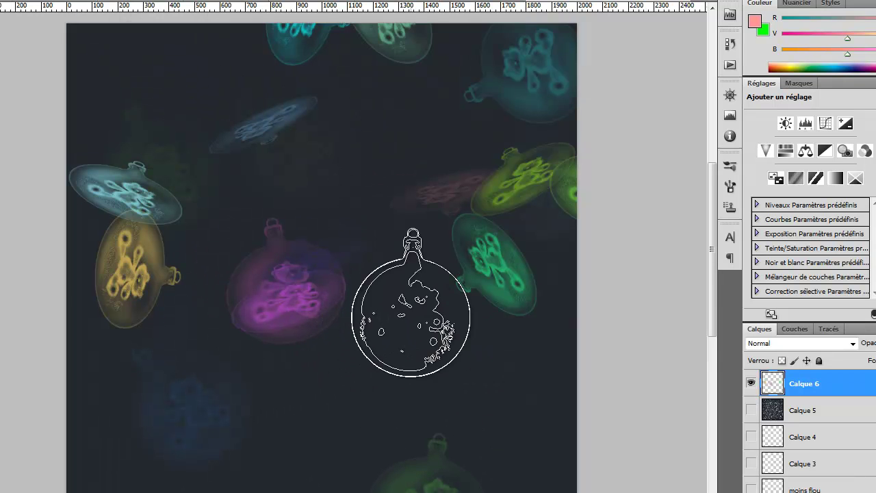
scroll(414, 300, down, 2)
scroll(413, 300, down, 2)
scroll(420, 293, up, 3)
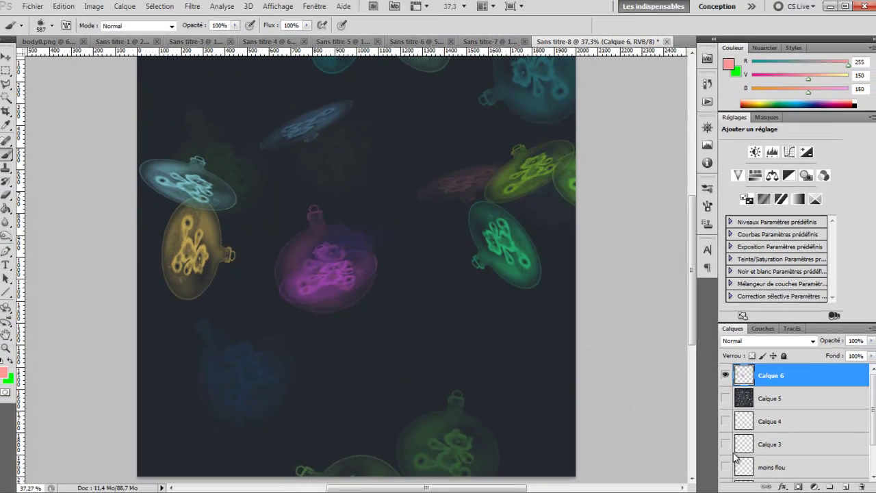
Hide Calque 6, show and select Calque 5, and select the entire canvas for copying
click(723, 376)
click(738, 397)
click(723, 397)
key(ctrl+a)
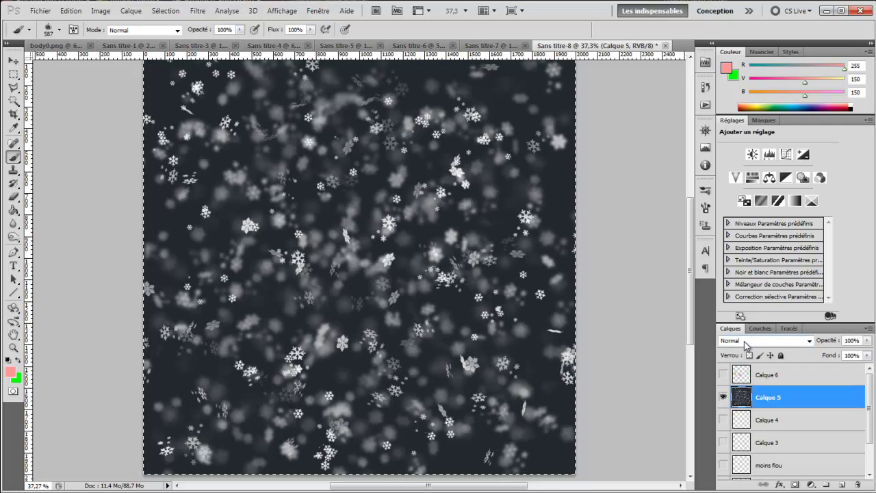
Switch to body0.png, hide Calque 18, and paste the copied snow background as a new layer above it
click(55, 45)
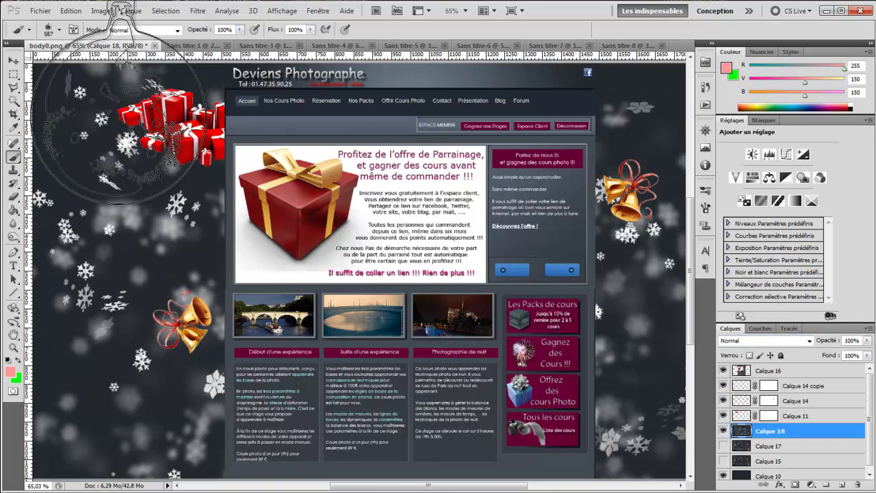
click(724, 432)
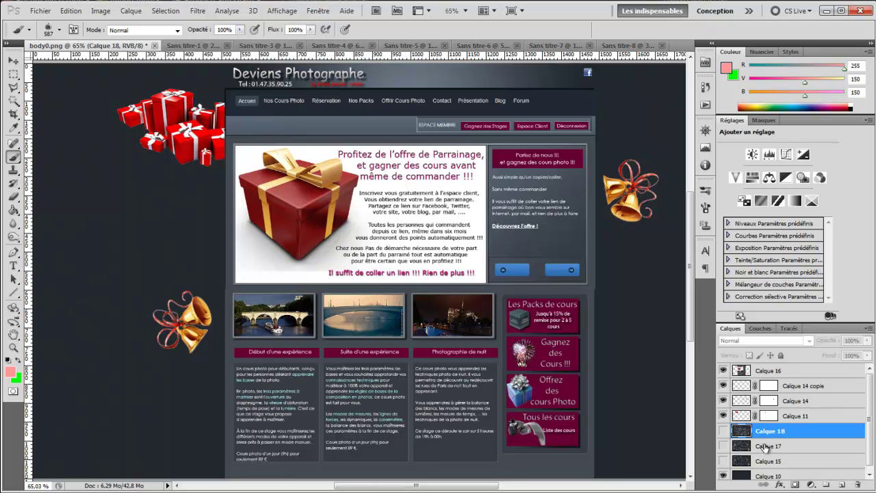
key(ctrl+v)
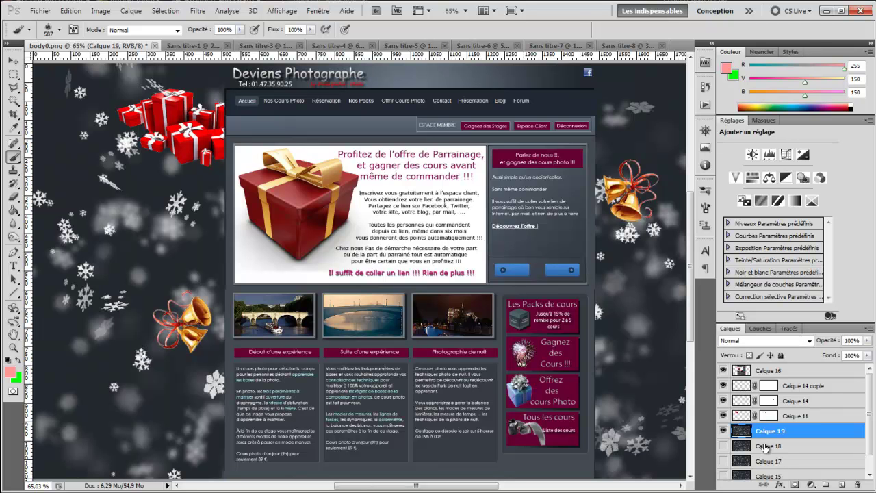
Hide the website content layer Calque 16 and view the Christmas background full screen without the interface
key(f)
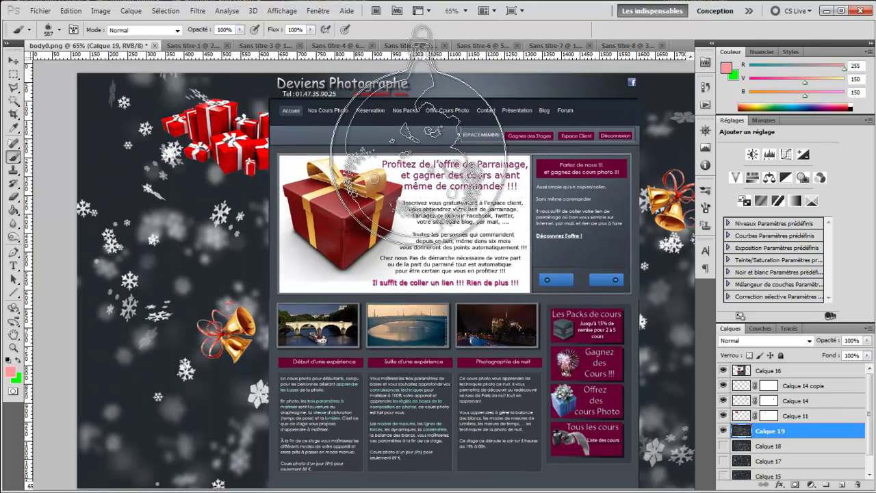
key(Tab)
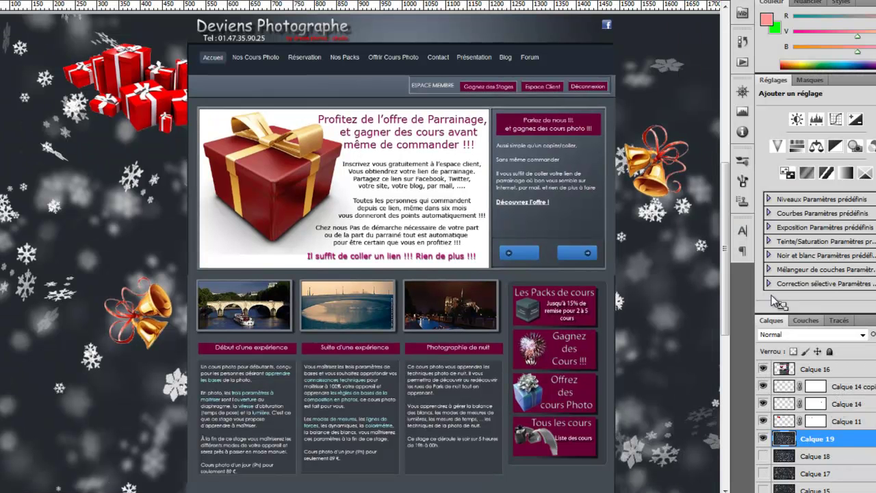
click(763, 369)
key(f)
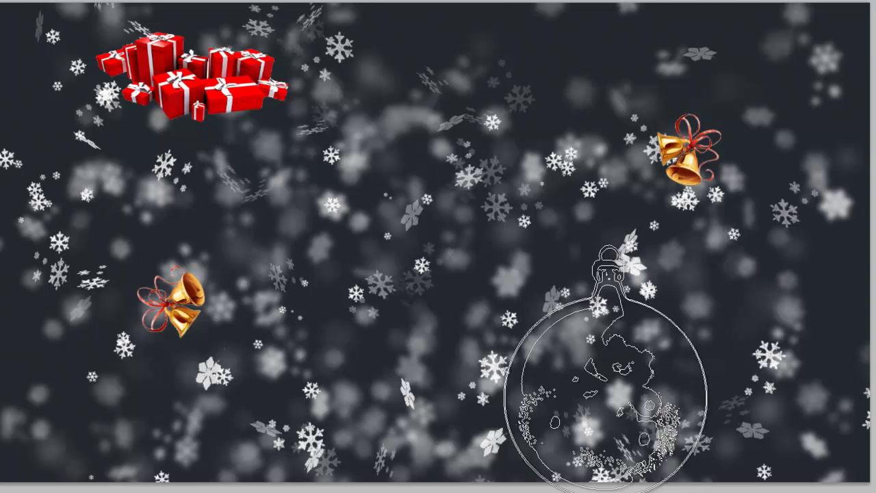